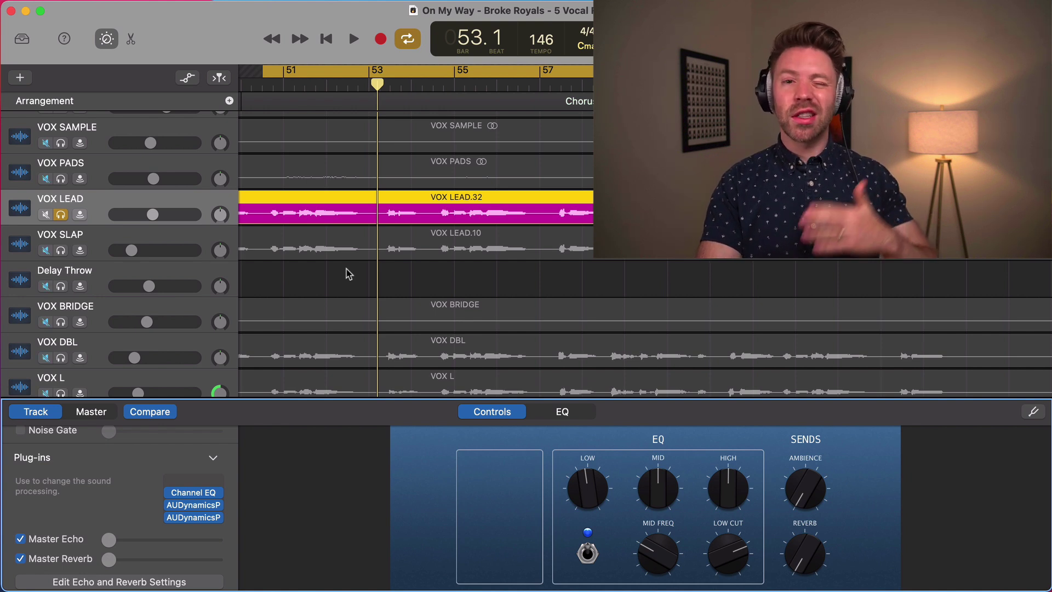
Play the soloed VOX LEAD track through bars 51 to 53 to hear the dry vocal
{"action": "key", "text": "space"}
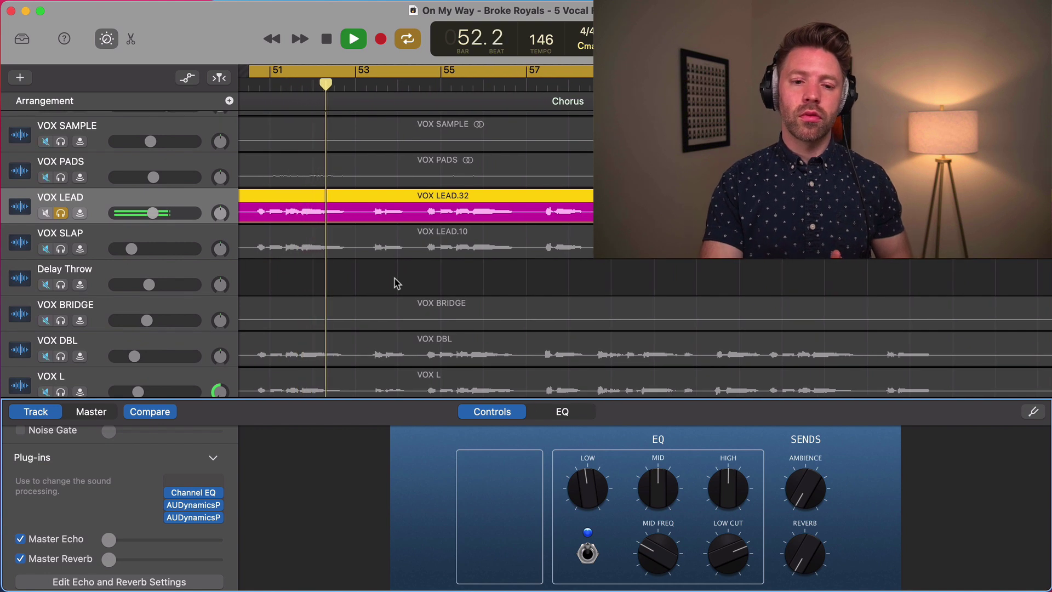
{"action": "scroll", "coordinate": [397, 283], "scroll_direction": "up", "scroll_amount": 1}
{"action": "key", "text": "space"}
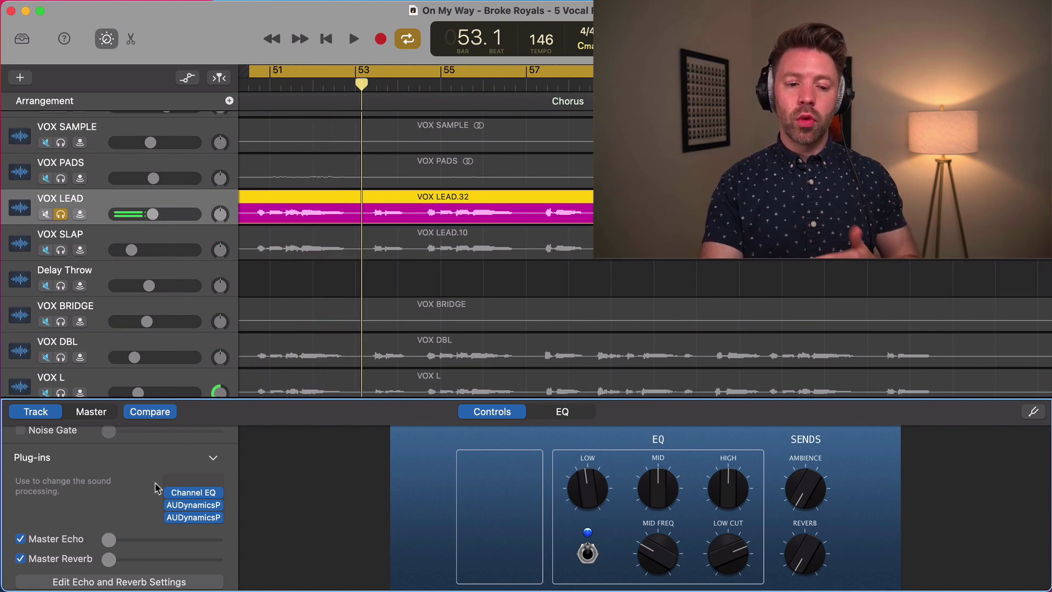
Raise the VOX LEAD track's Master Reverb send to about the middle and listen to the vocal with it
{"action": "left_click_drag", "start_coordinate": [109, 558], "coordinate": [168, 560]}
{"action": "key", "text": "space"}
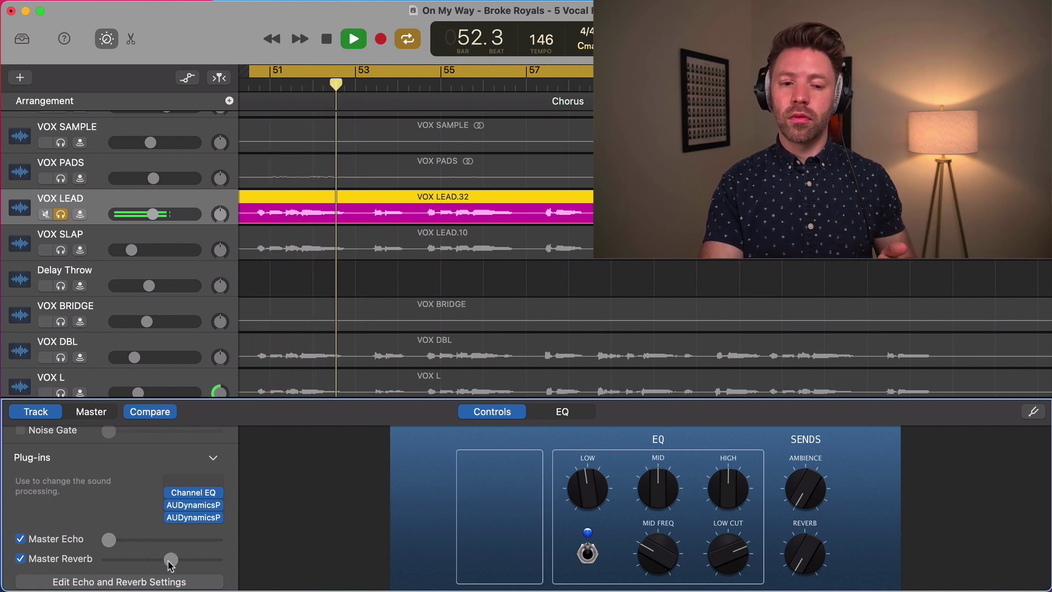
{"action": "key", "text": "space"}
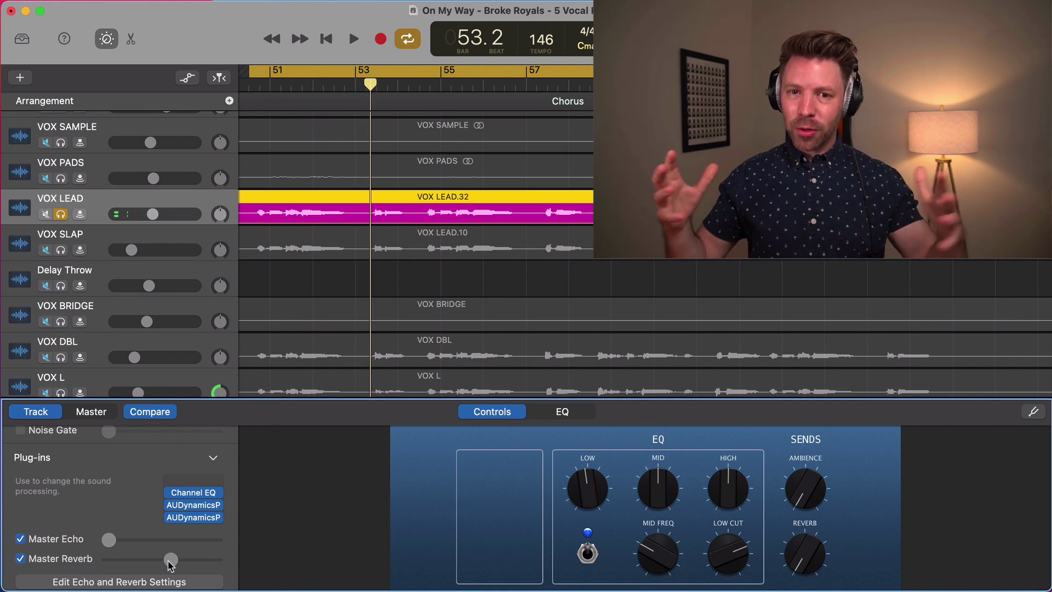
{"action": "left_click_drag", "start_coordinate": [167, 562], "coordinate": [165, 564]}
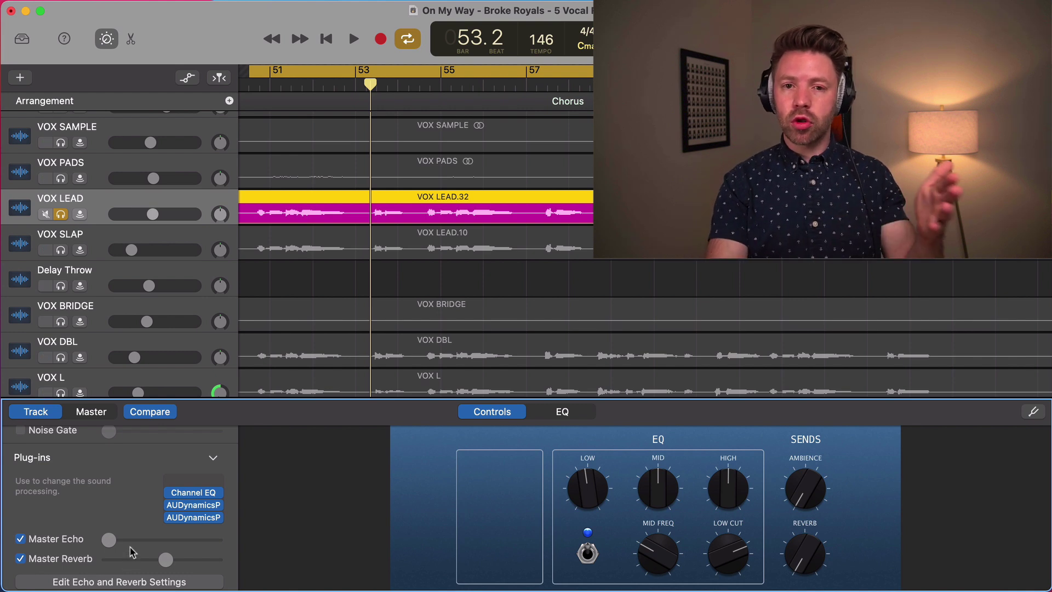
Open the shared echo and reverb settings from the VOX LEAD track's Master Reverb
{"action": "mouse_move", "coordinate": [196, 491]}
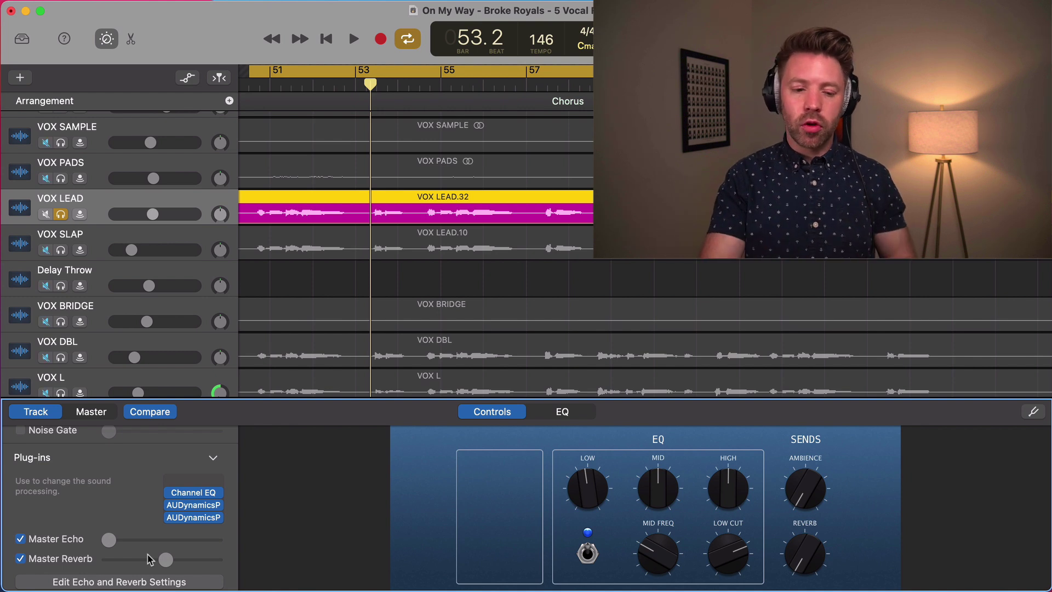
{"action": "scroll", "coordinate": [120, 569], "scroll_direction": "down", "scroll_amount": 1}
{"action": "left_click", "coordinate": [117, 581]}
{"action": "scroll", "coordinate": [145, 475], "scroll_direction": "up", "scroll_amount": 2}
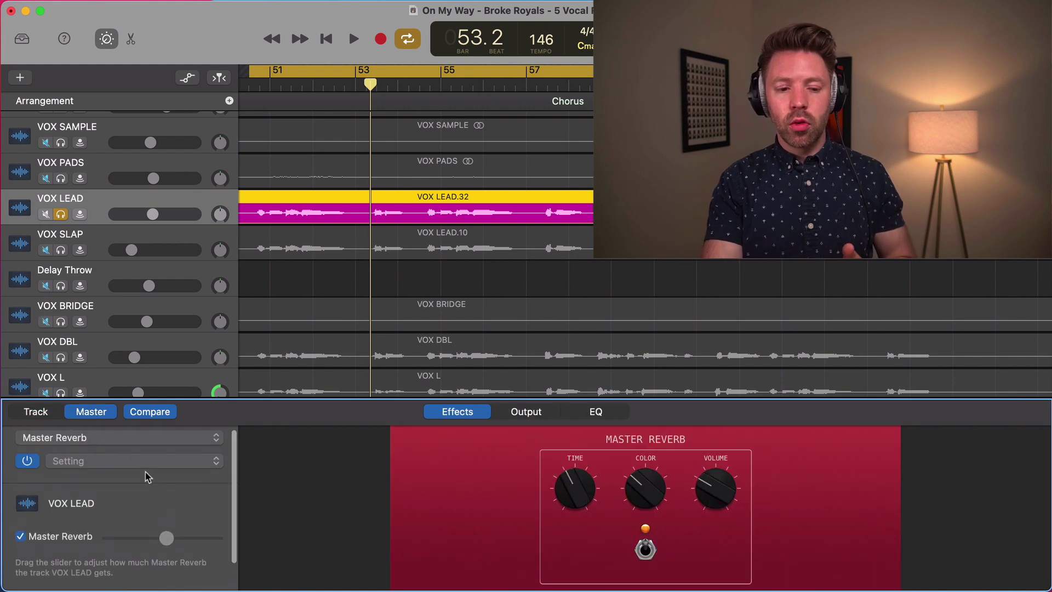
Examine the available master effects and the Master Reverb presets without choosing any
{"action": "left_click", "coordinate": [142, 439]}
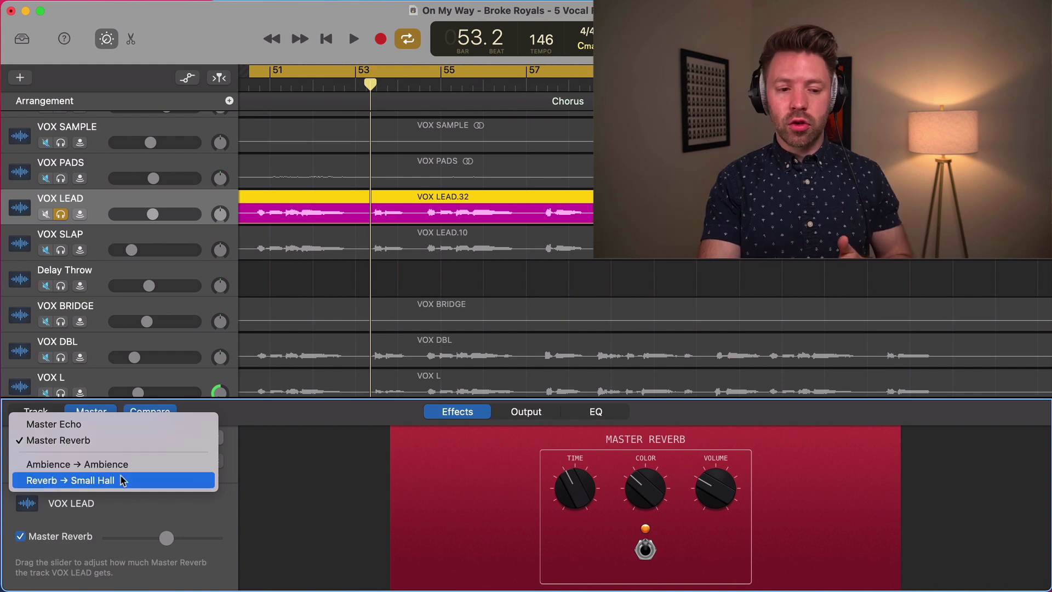
{"action": "left_click", "coordinate": [129, 501]}
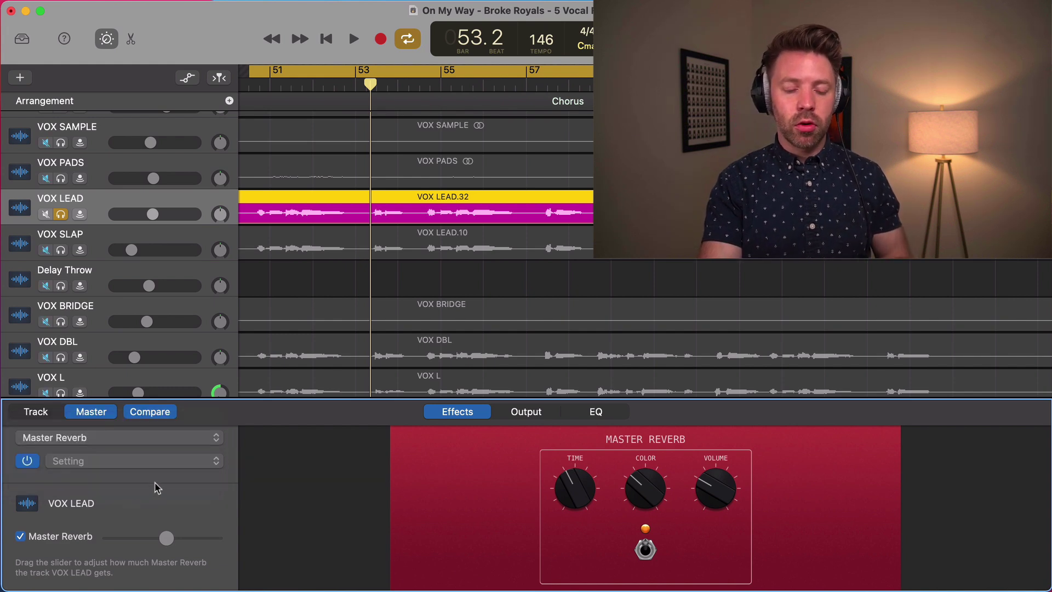
{"action": "left_click", "coordinate": [170, 460]}
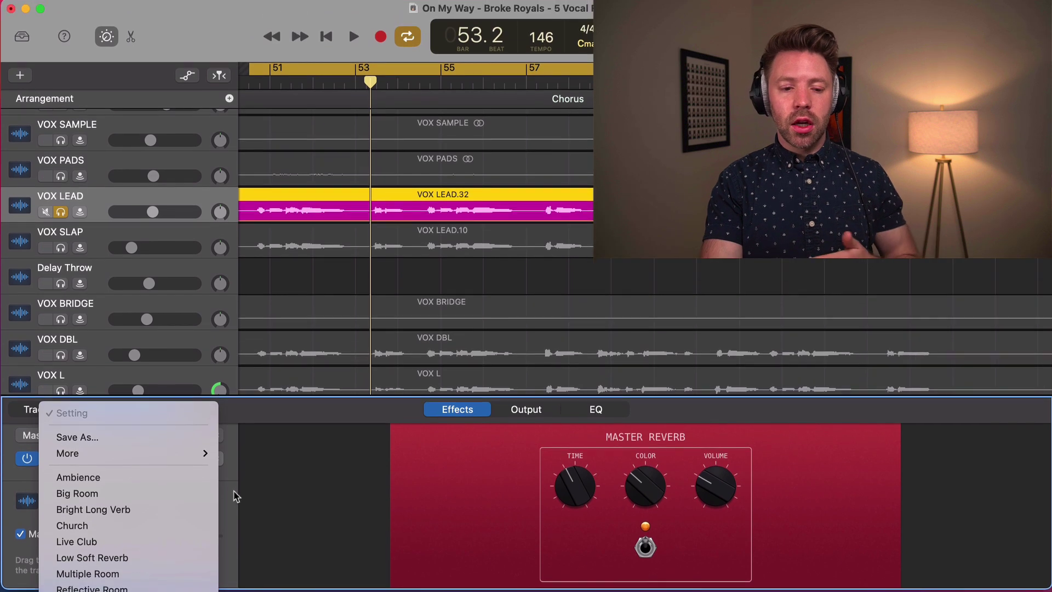
{"action": "left_click", "coordinate": [235, 458]}
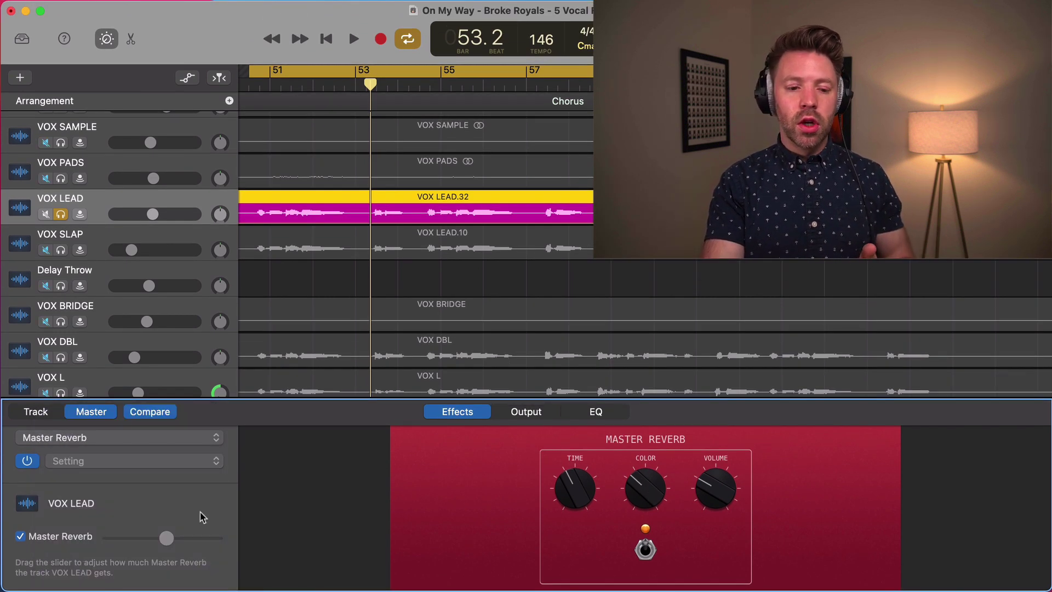
Raise the VOX LEAD track's Master Reverb send to maximum and play the vocal
{"action": "left_click_drag", "start_coordinate": [166, 538], "coordinate": [215, 546]}
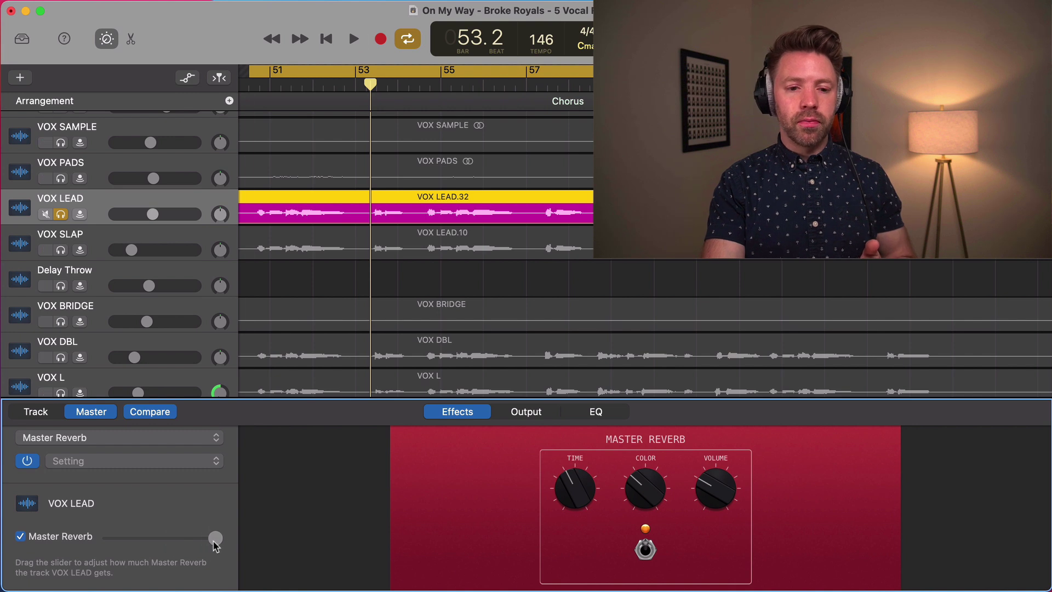
{"action": "key", "text": "space"}
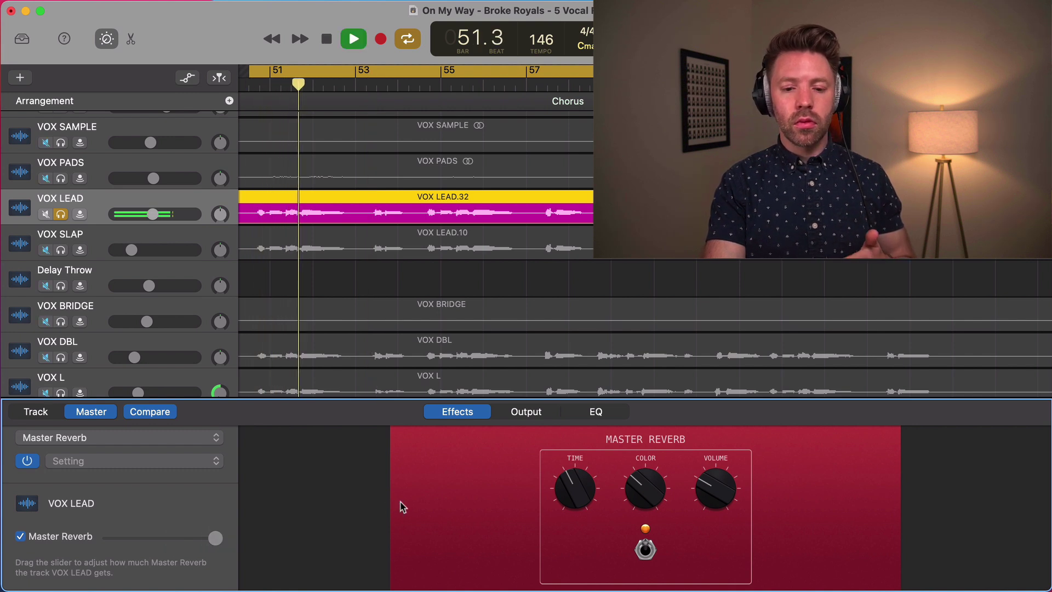
{"action": "key", "text": "space"}
Turn the Master Reverb Time to nearly its maximum and listen to the vocal
{"action": "mouse_move", "coordinate": [582, 493]}
{"action": "left_mouse_down"}
{"action": "mouse_move", "coordinate": [582, 478]}
{"action": "mouse_move", "coordinate": [581, 499]}
{"action": "left_mouse_up"}
{"action": "key", "text": "space"}
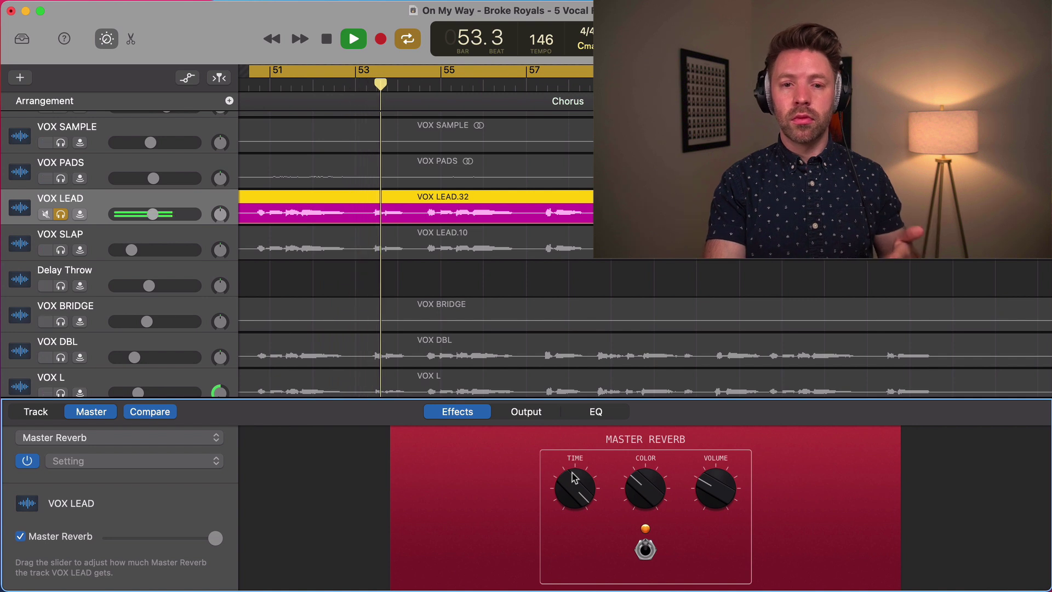
{"action": "key", "text": "space"}
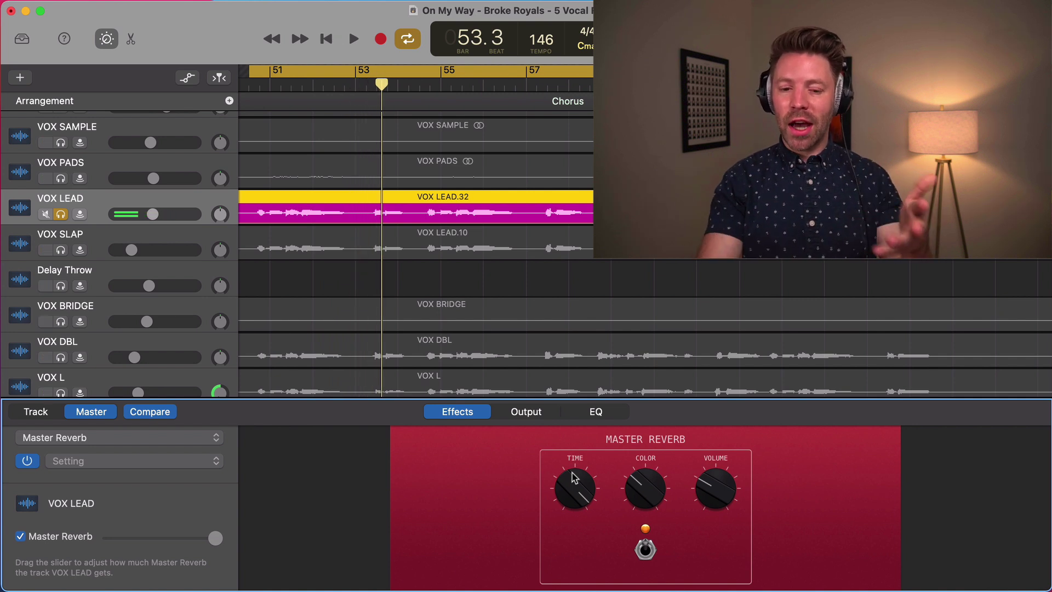
Shorten the Master Reverb Time, turn Color to its maximum and play the vocal to hear the brighter reverb
{"action": "left_click_drag", "start_coordinate": [566, 486], "coordinate": [579, 588]}
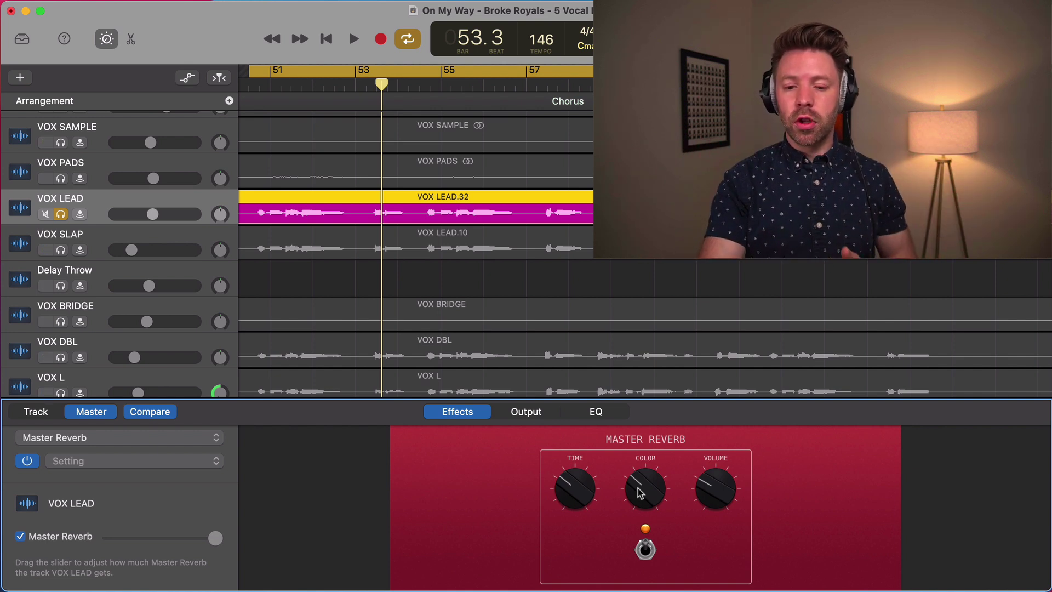
{"action": "key", "text": "space"}
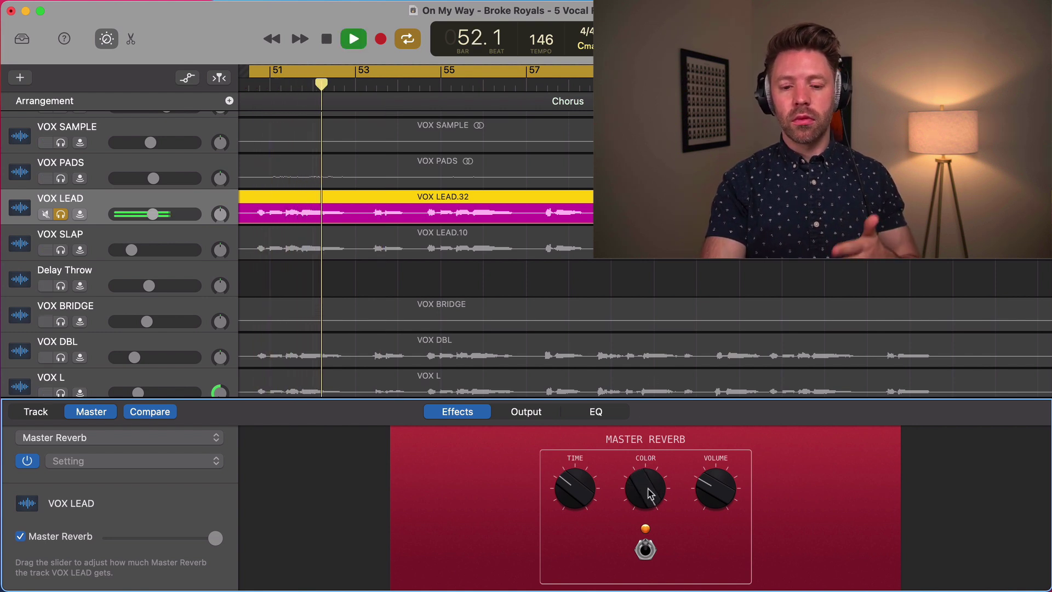
{"action": "key", "text": "space"}
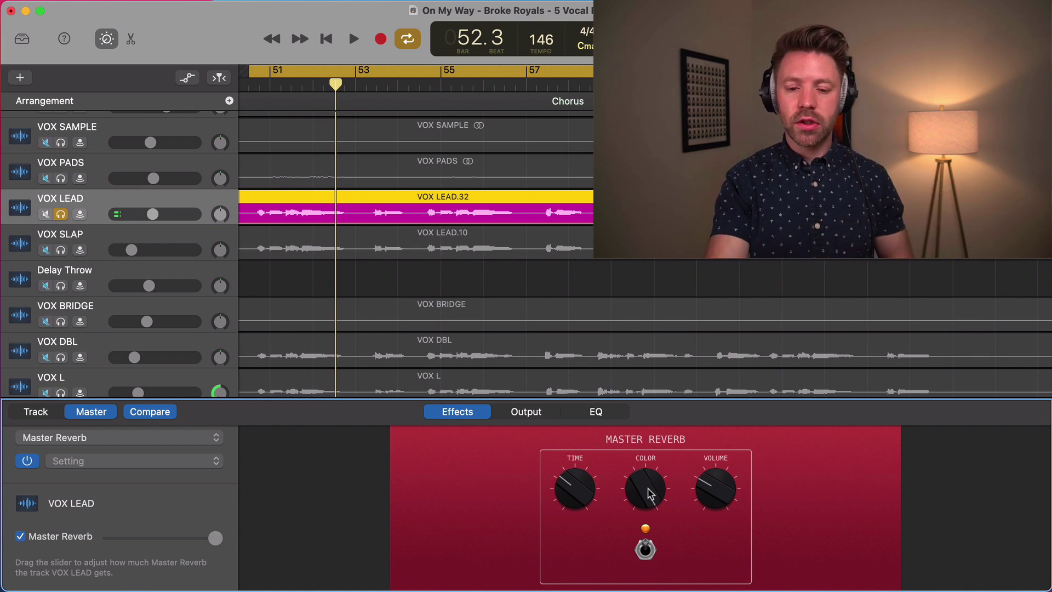
Turn the Master Reverb Color to its minimum, play the vocal, and bring Color back up below the middle
{"action": "left_click_drag", "start_coordinate": [650, 497], "coordinate": [656, 564]}
{"action": "key", "text": "space"}
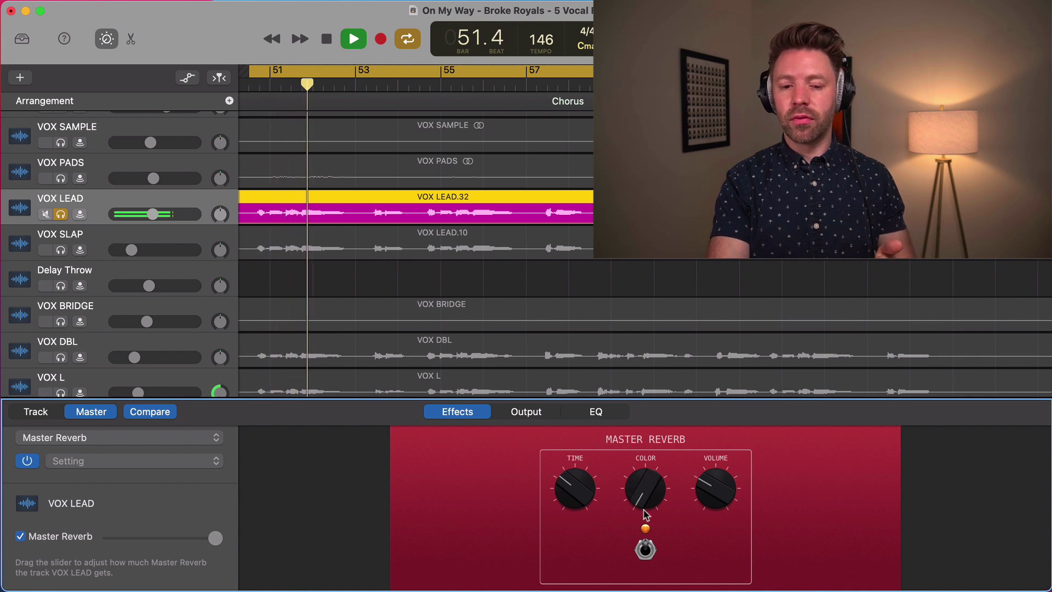
{"action": "key", "text": "space"}
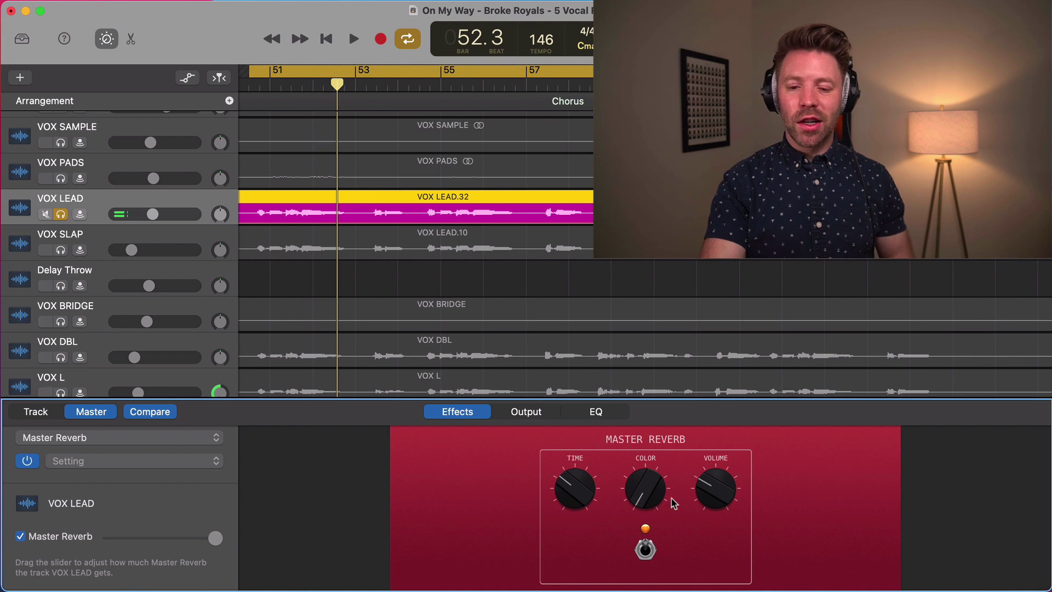
{"action": "left_click_drag", "start_coordinate": [664, 491], "coordinate": [669, 459]}
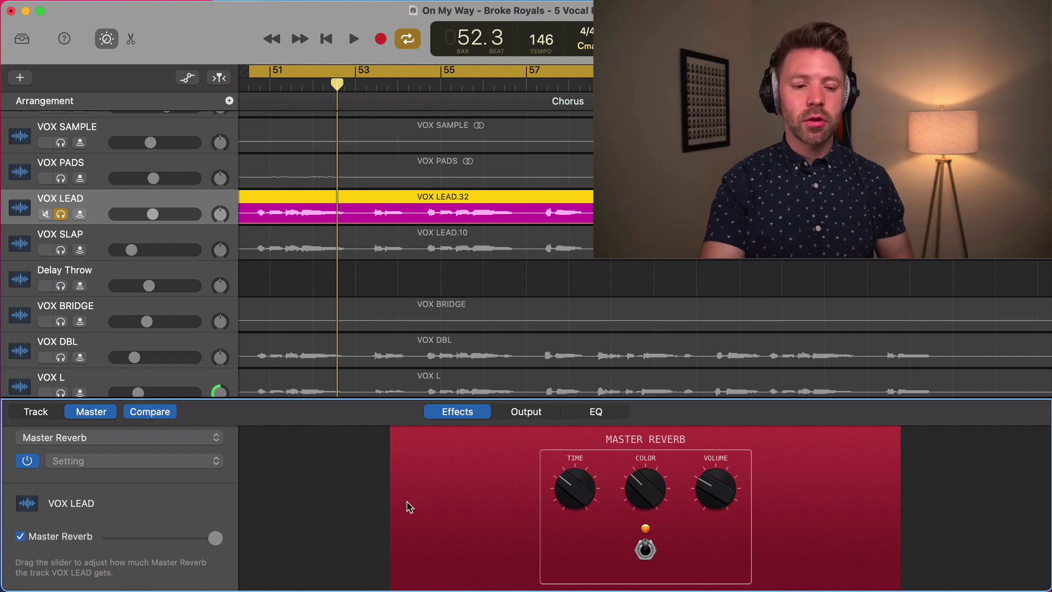
Play the vocal while trying different Master Reverb Volume levels, returning the Volume to its original level
{"action": "mouse_move", "coordinate": [215, 538]}
{"action": "left_mouse_down"}
{"action": "mouse_move", "coordinate": [128, 538]}
{"action": "mouse_move", "coordinate": [222, 538]}
{"action": "left_mouse_up"}
{"action": "key", "text": "space"}
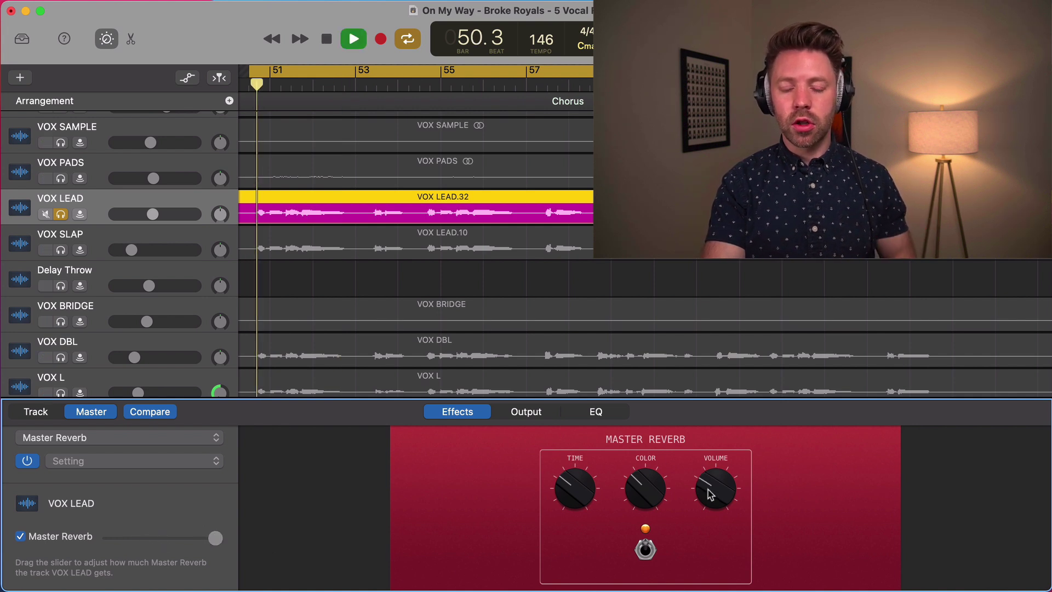
{"action": "left_click_drag", "start_coordinate": [711, 494], "coordinate": [707, 387]}
{"action": "key", "text": "space"}
{"action": "left_click_drag", "start_coordinate": [701, 493], "coordinate": [705, 492]}
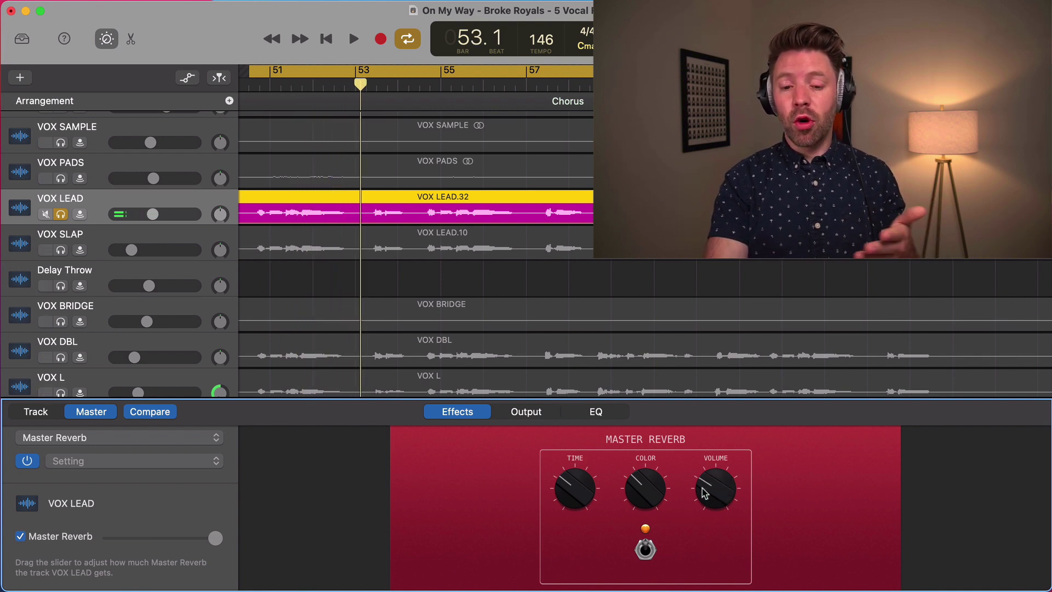
{"action": "key", "text": "space"}
{"action": "mouse_move", "coordinate": [703, 481]}
{"action": "left_mouse_down"}
{"action": "mouse_move", "coordinate": [753, 389]}
{"action": "mouse_move", "coordinate": [698, 502]}
{"action": "mouse_move", "coordinate": [702, 480]}
{"action": "left_mouse_up"}
{"action": "key", "text": "space"}
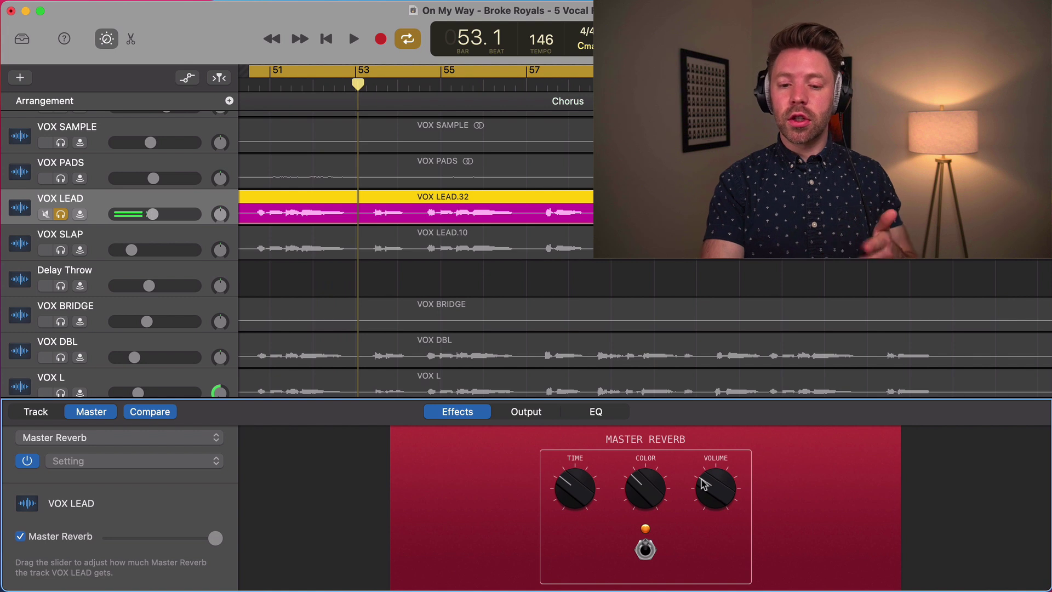
Lower the VOX LEAD track's Master Reverb send to about a third and readjust the reverb Color
{"action": "left_click_drag", "start_coordinate": [216, 538], "coordinate": [144, 540]}
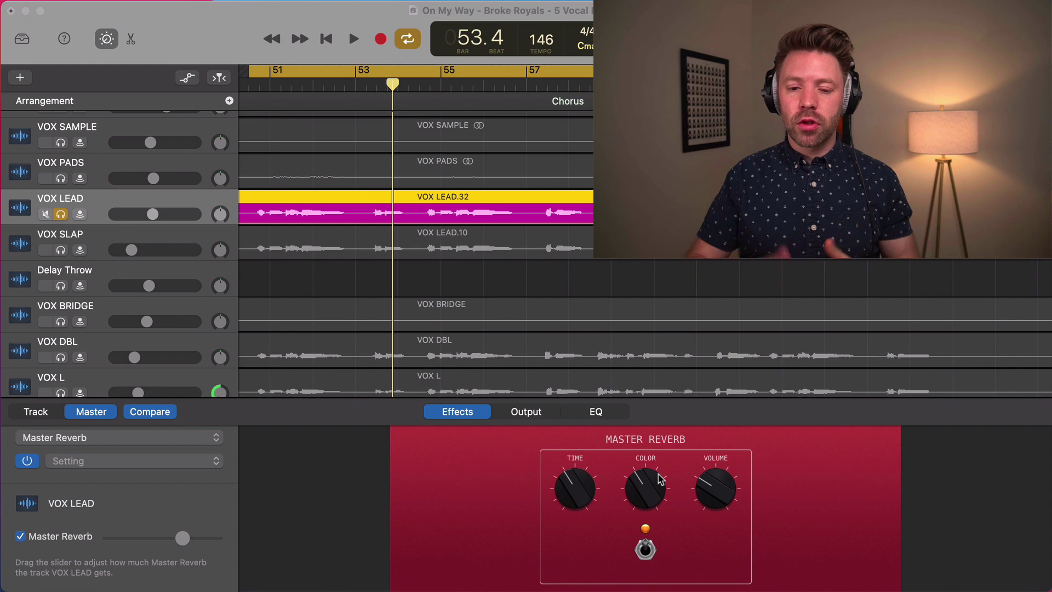
{"action": "mouse_move", "coordinate": [641, 480]}
{"action": "left_mouse_down"}
{"action": "mouse_move", "coordinate": [649, 461]}
{"action": "mouse_move", "coordinate": [625, 488]}
{"action": "left_mouse_up"}
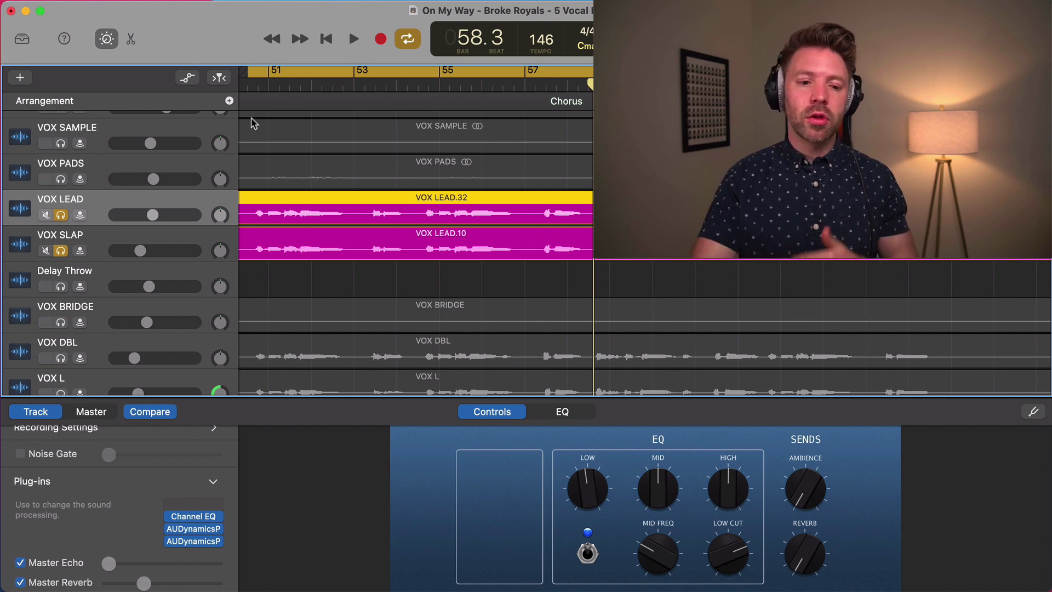
Set the VOX SLAP track's volume to -15.2 dB and compare the lead vocal with VOX SLAP's solo off and on
{"action": "left_click_drag", "start_coordinate": [140, 250], "coordinate": [115, 250]}
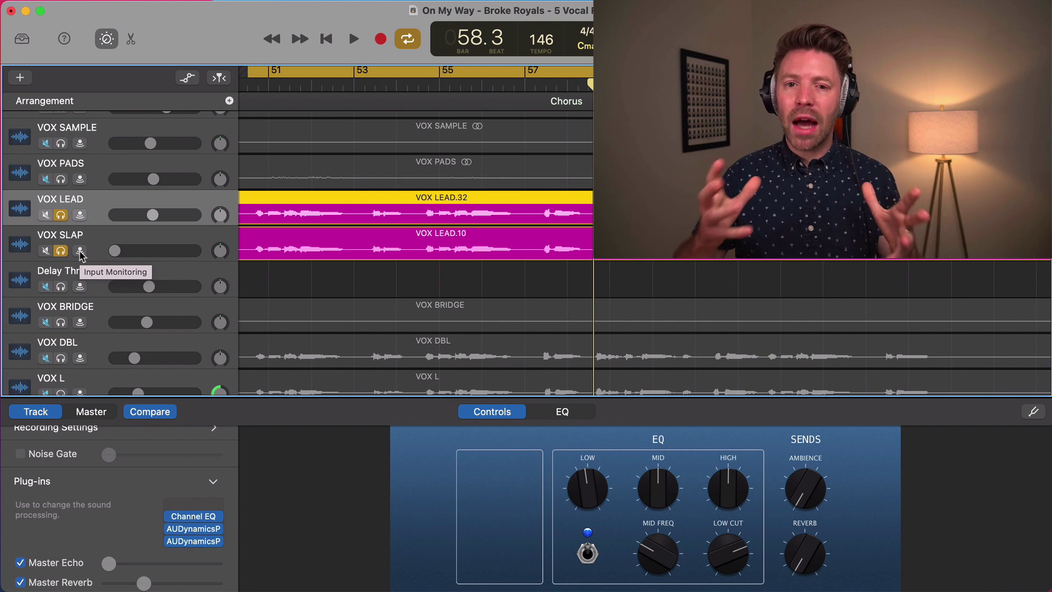
{"action": "left_click_drag", "start_coordinate": [121, 251], "coordinate": [138, 251]}
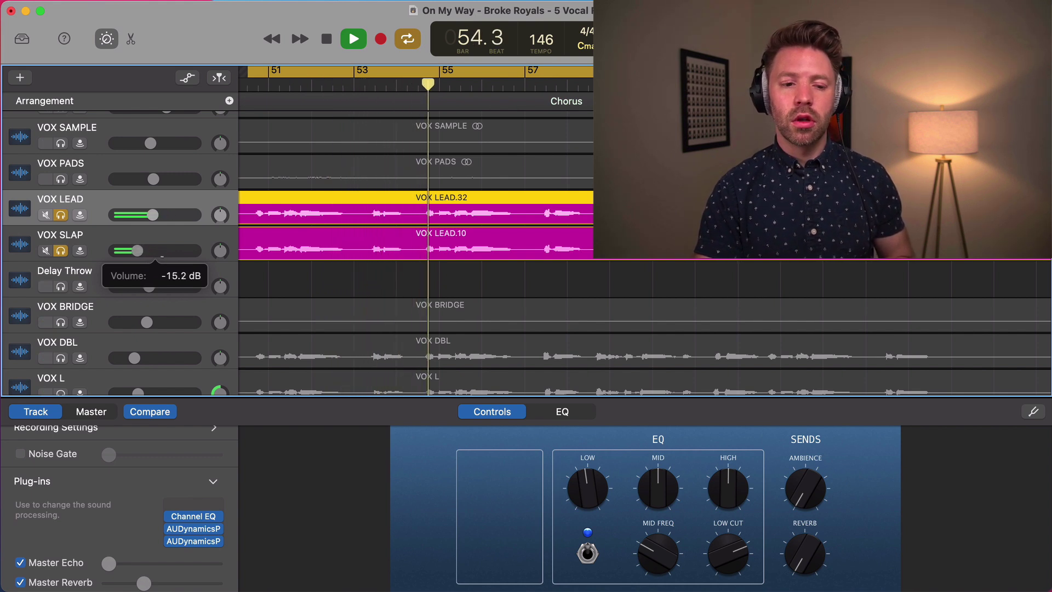
{"action": "left_click", "coordinate": [61, 250]}
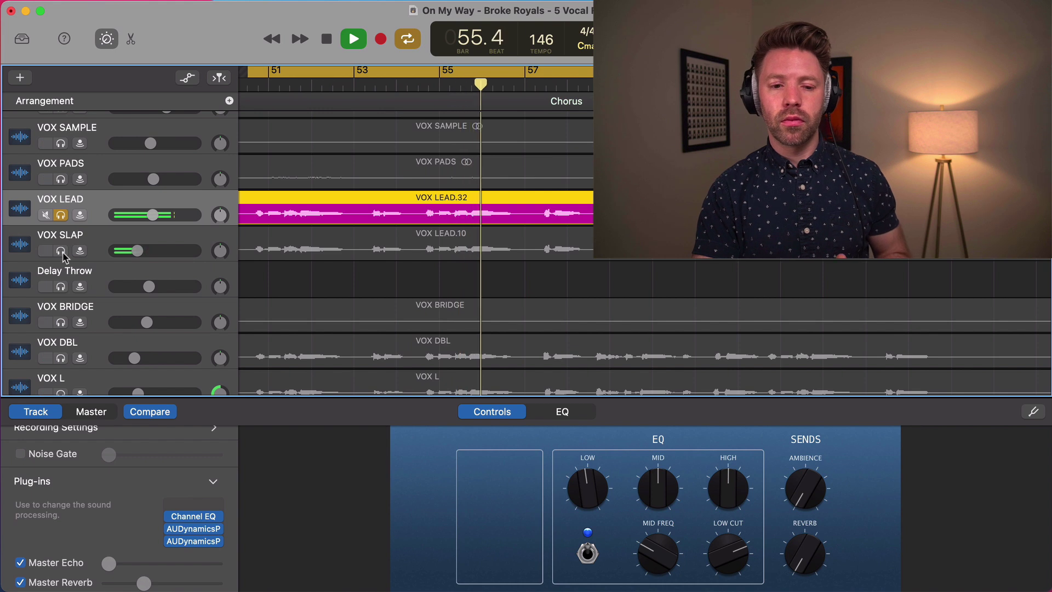
{"action": "left_click", "coordinate": [61, 250]}
{"action": "key", "text": "space"}
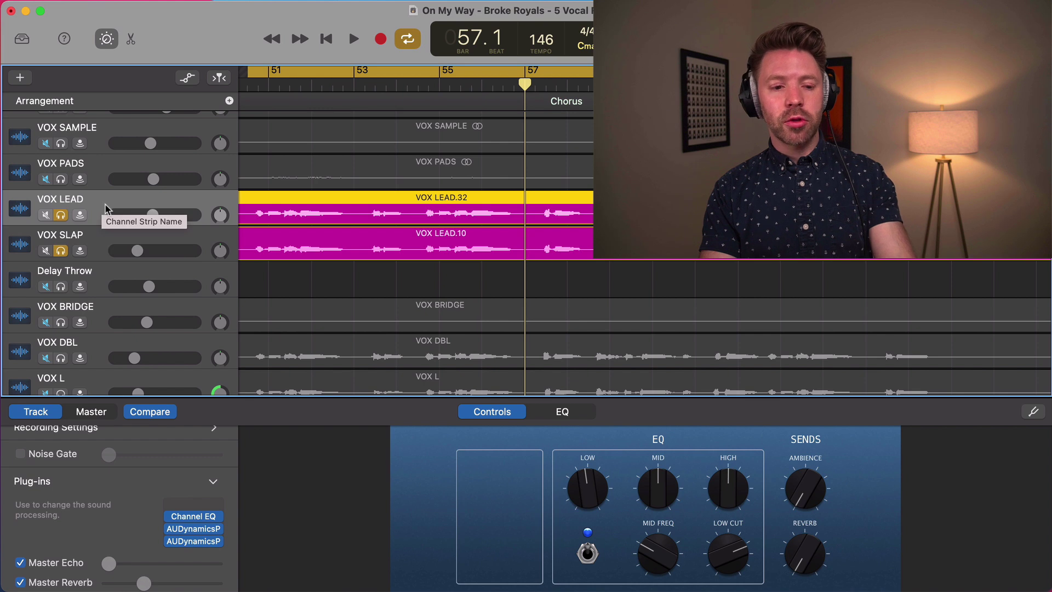
Duplicate the VOX LEAD track as the basis for a slap delay and remove the duplicate again
{"action": "key", "text": "super+d"}
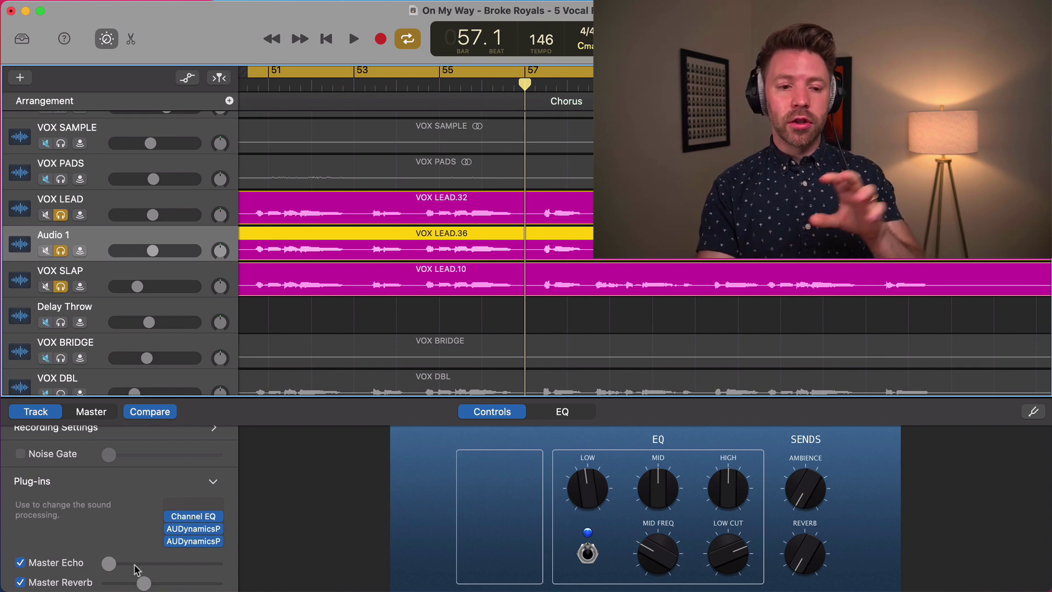
{"action": "key", "text": "super+BackSpace"}
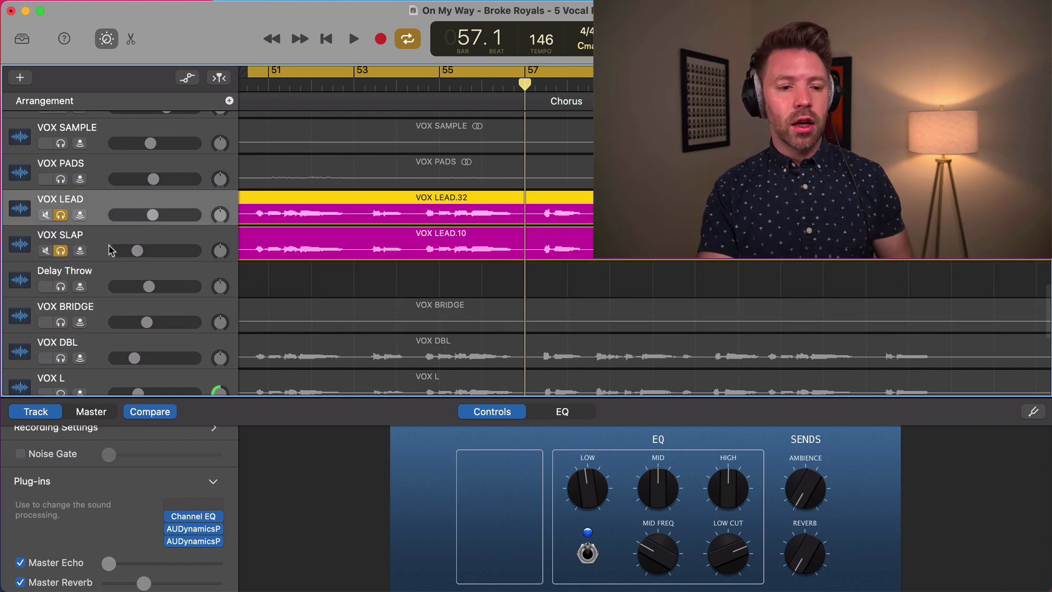
Select the VOX SLAP track and open the settings of its Stereo Delay plug-in
{"action": "left_click", "coordinate": [109, 242]}
{"action": "scroll", "coordinate": [121, 554], "scroll_direction": "down", "scroll_amount": 1}
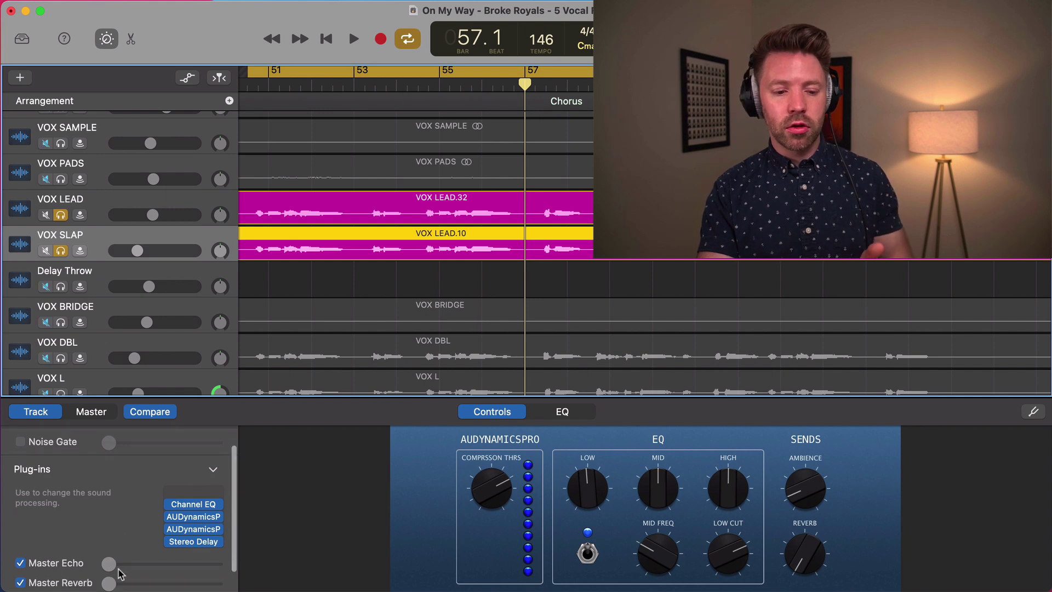
{"action": "mouse_move", "coordinate": [203, 507]}
{"action": "mouse_move", "coordinate": [196, 542]}
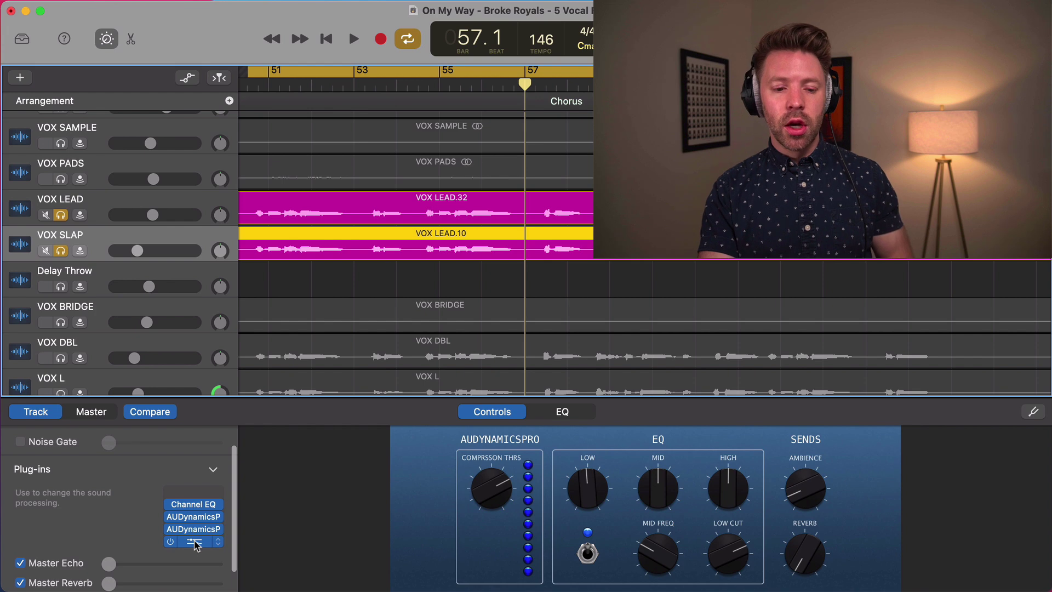
{"action": "left_click", "coordinate": [194, 541]}
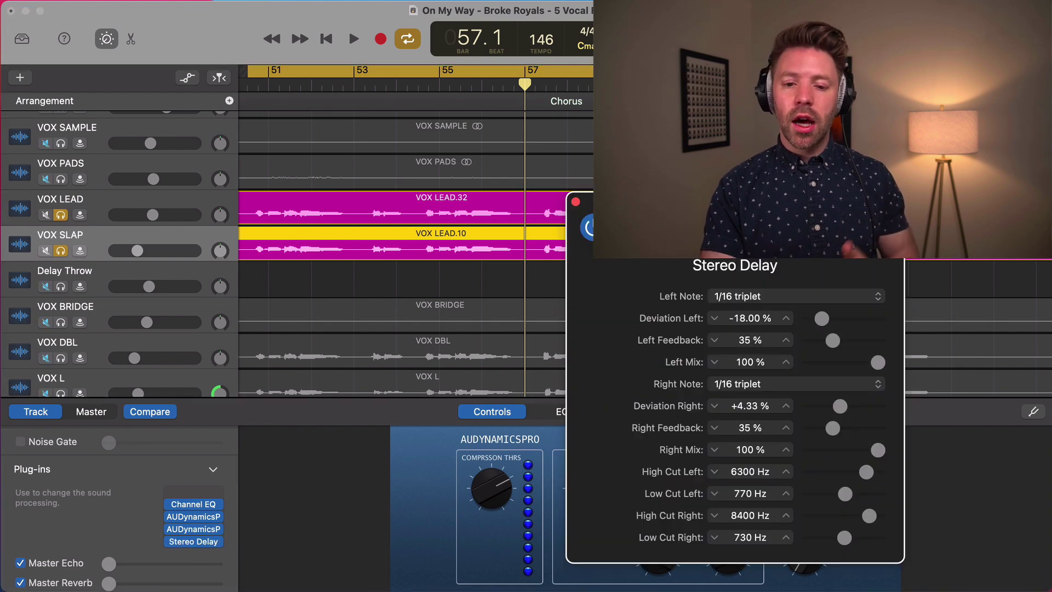
Set Deviation Left to -10.00 % in the VOX SLAP track's Stereo Delay, keeping both note values at 1/16 triplet
{"action": "left_click_drag", "start_coordinate": [674, 209], "coordinate": [344, 221]}
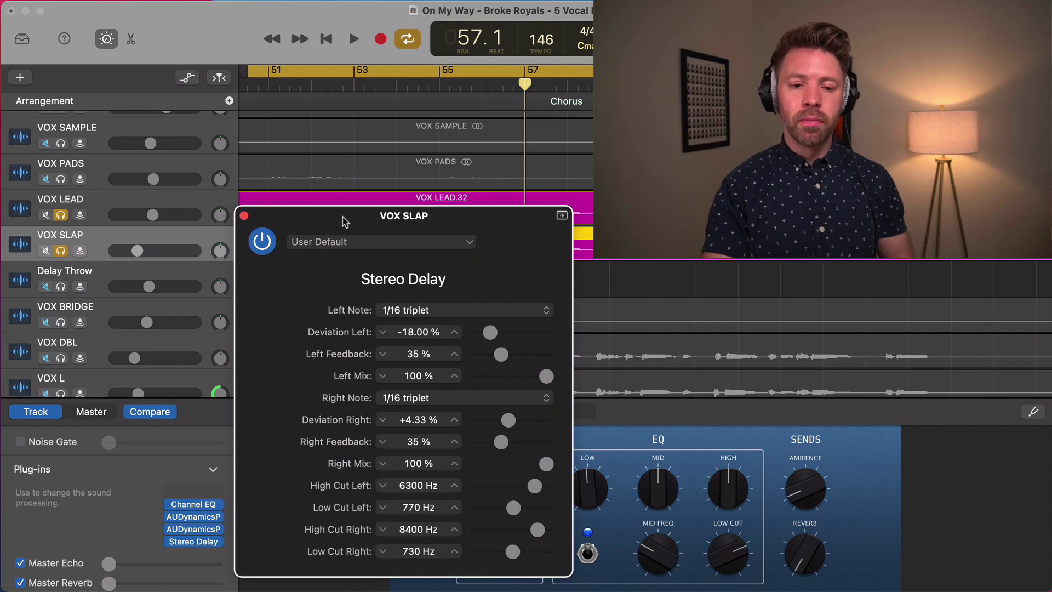
{"action": "left_click_drag", "start_coordinate": [137, 250], "coordinate": [141, 250]}
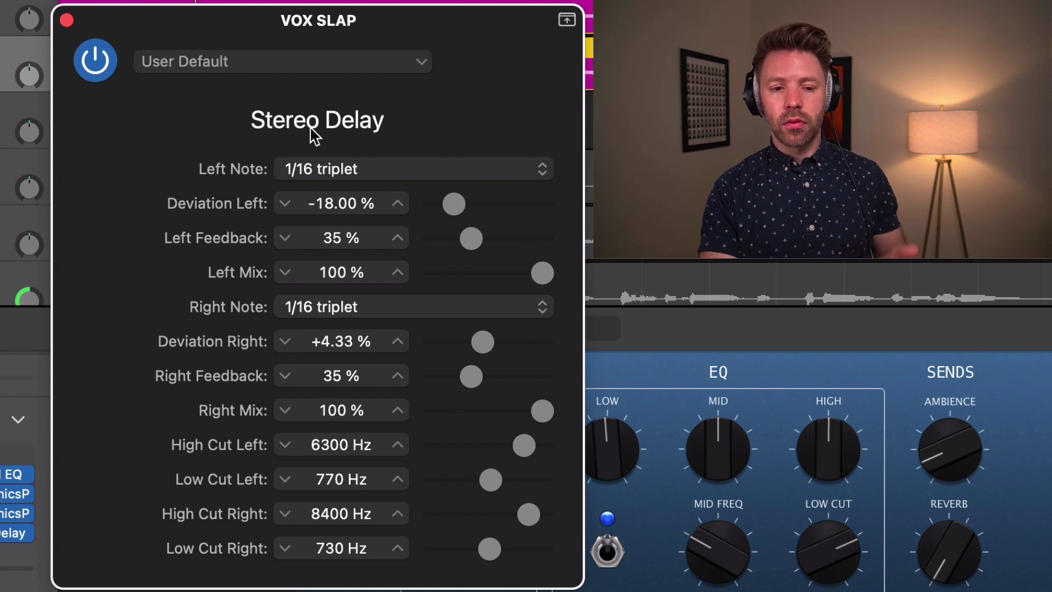
{"action": "left_click", "coordinate": [355, 174]}
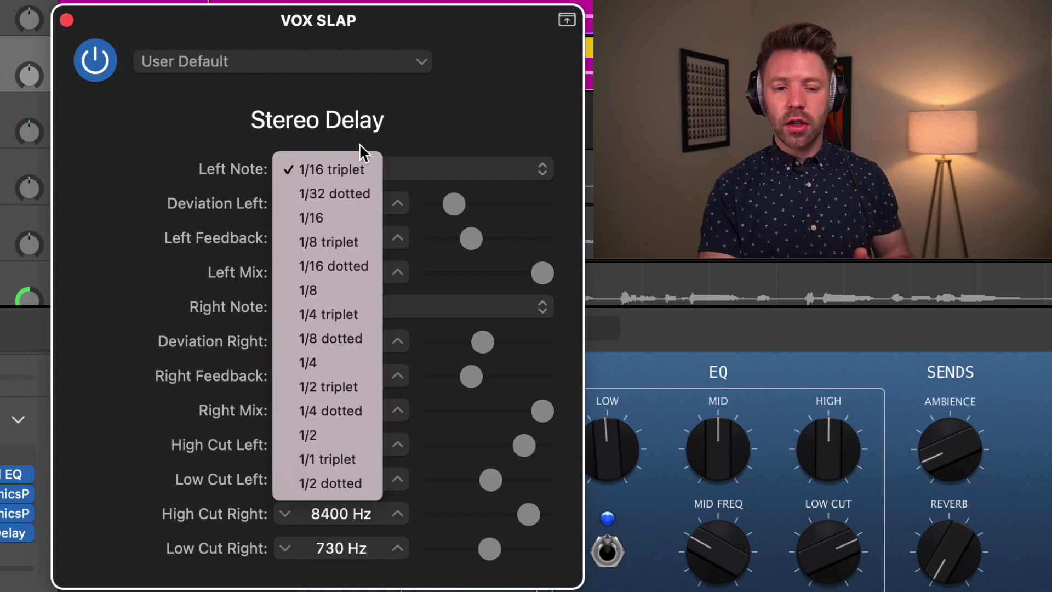
{"action": "left_click", "coordinate": [371, 140]}
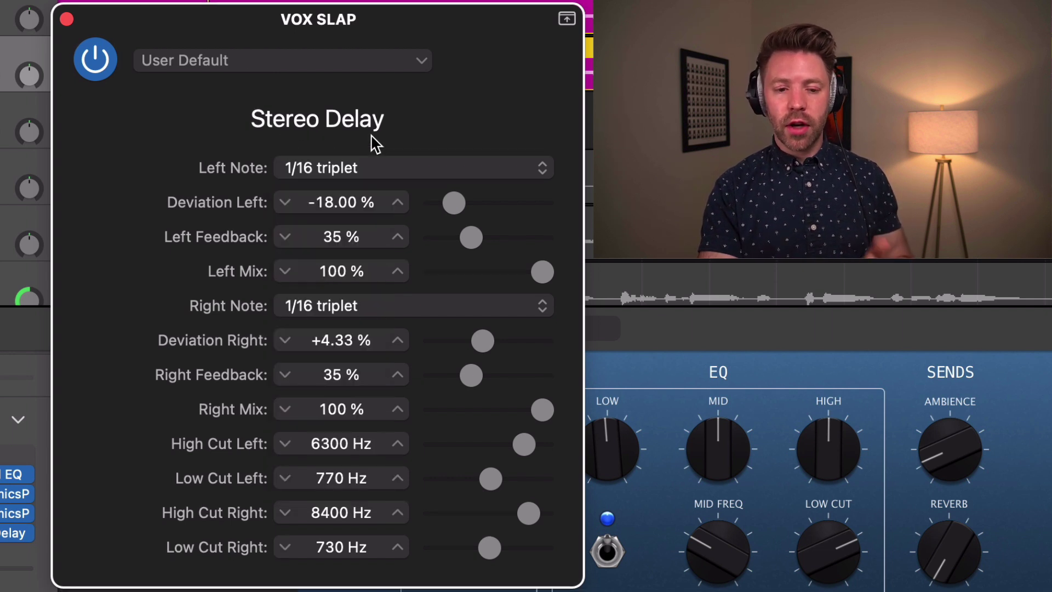
{"action": "left_click", "coordinate": [408, 307]}
{"action": "left_click", "coordinate": [141, 281]}
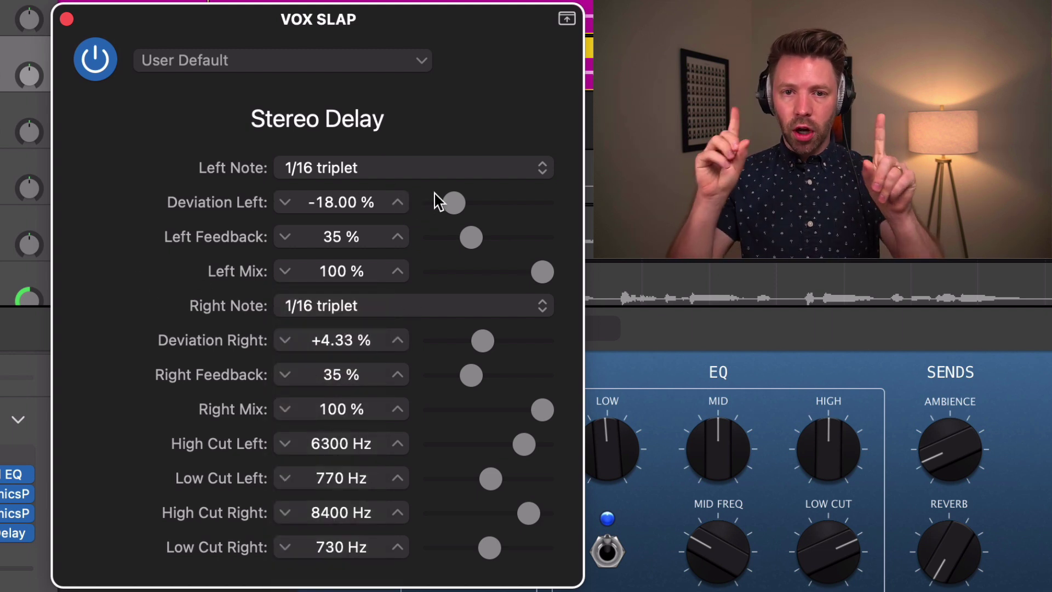
{"action": "left_click_drag", "start_coordinate": [453, 201], "coordinate": [465, 201]}
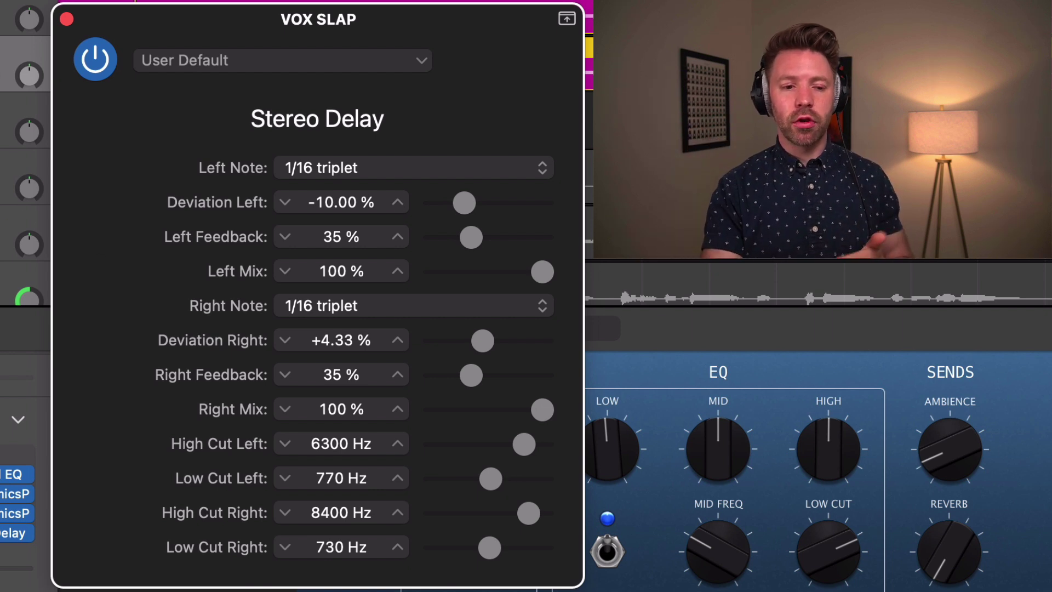
{"action": "left_click", "coordinate": [1, 19]}
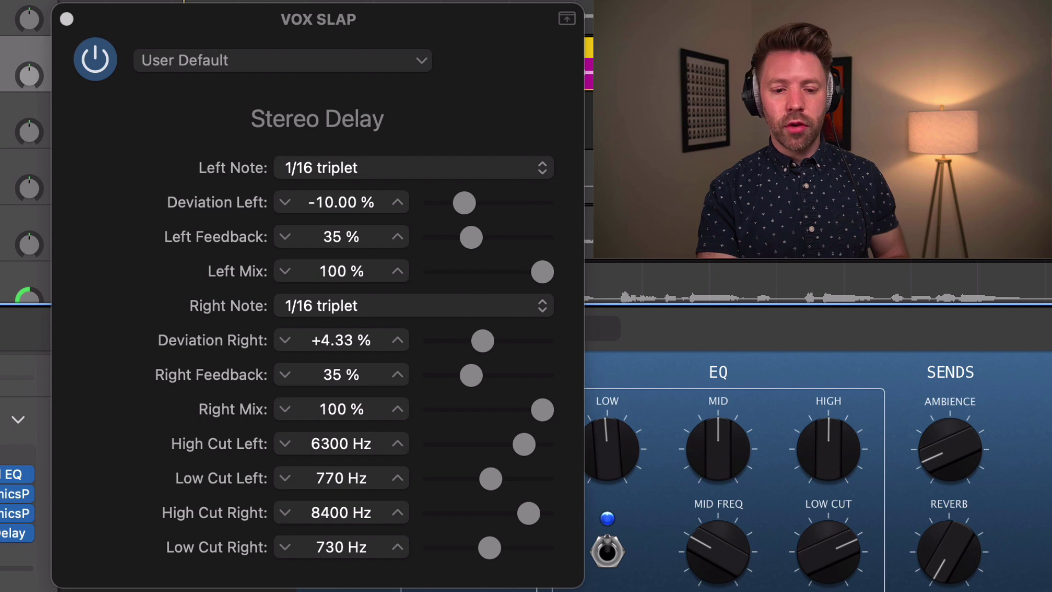
Reset the Stereo Delay's cut filters on both sides to 20000 Hz high cut and 20 Hz low cut
{"action": "left_click", "coordinate": [490, 479], "text": "alt"}
{"action": "left_click", "coordinate": [524, 445], "text": "alt"}
{"action": "left_click", "coordinate": [488, 547], "text": "alt"}
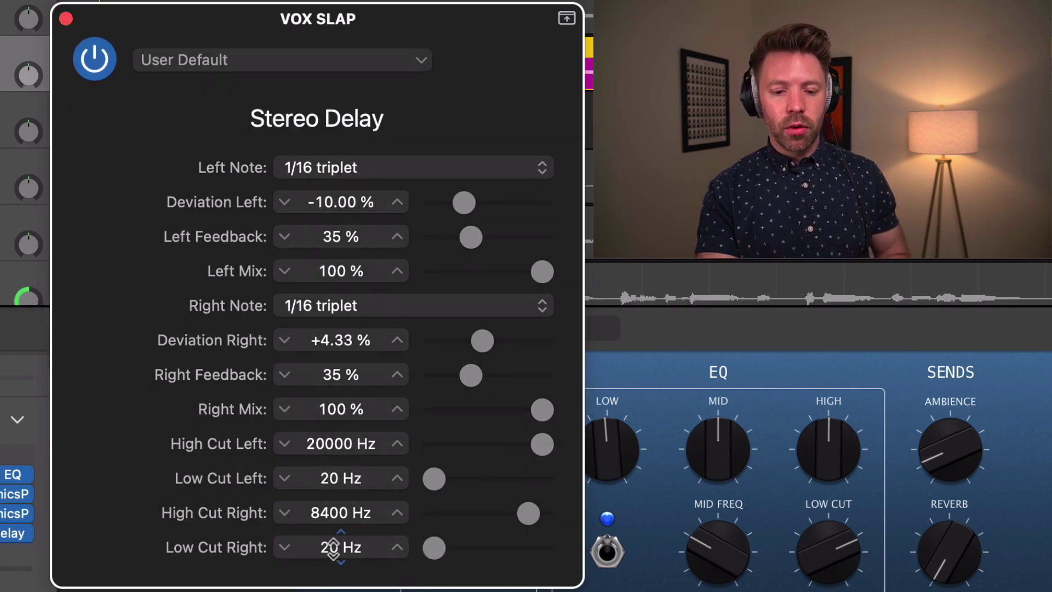
{"action": "left_click", "coordinate": [518, 511], "text": "alt"}
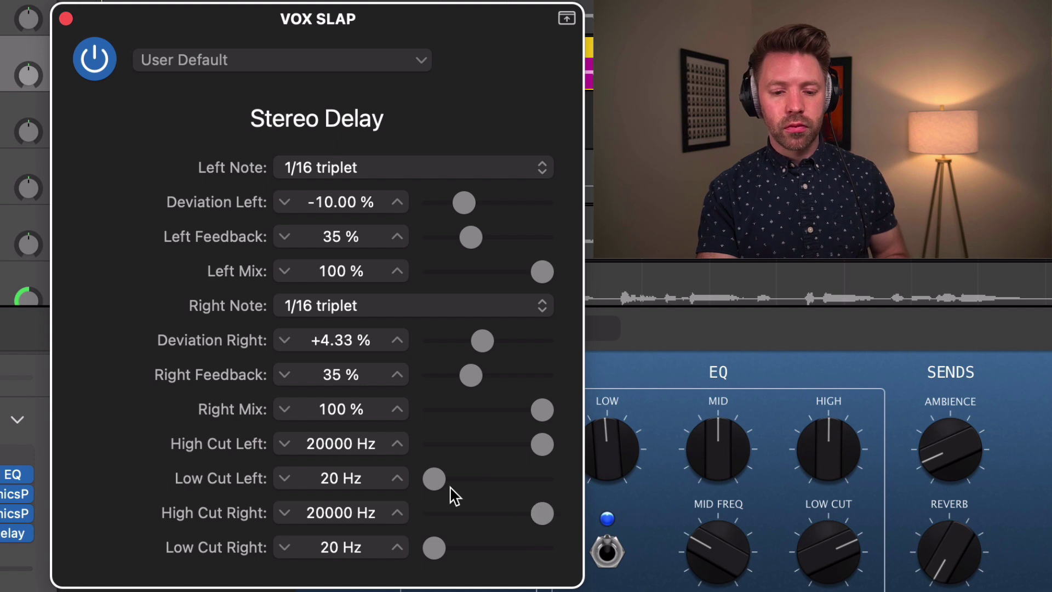
Set the Stereo Delay's left cuts to 6300 Hz high and 550 Hz low, and its right cuts to 6600 Hz high and 690 Hz low
{"action": "left_click_drag", "start_coordinate": [434, 548], "coordinate": [493, 549]}
{"action": "left_click_drag", "start_coordinate": [541, 512], "coordinate": [514, 515]}
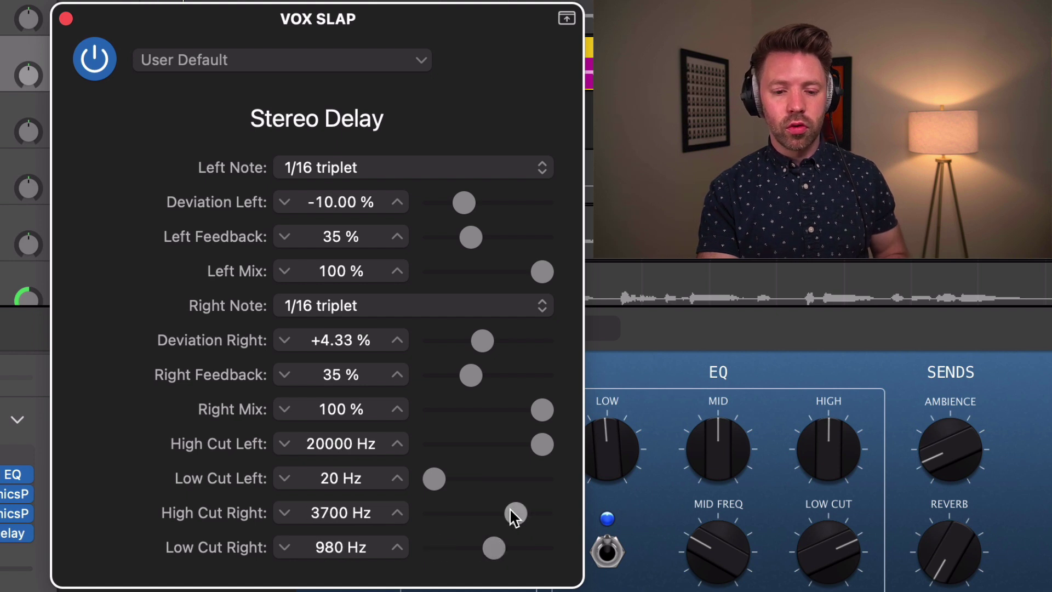
{"action": "left_click_drag", "start_coordinate": [435, 480], "coordinate": [476, 482]}
{"action": "left_click_drag", "start_coordinate": [529, 455], "coordinate": [520, 455]}
{"action": "left_click_drag", "start_coordinate": [492, 543], "coordinate": [520, 523]}
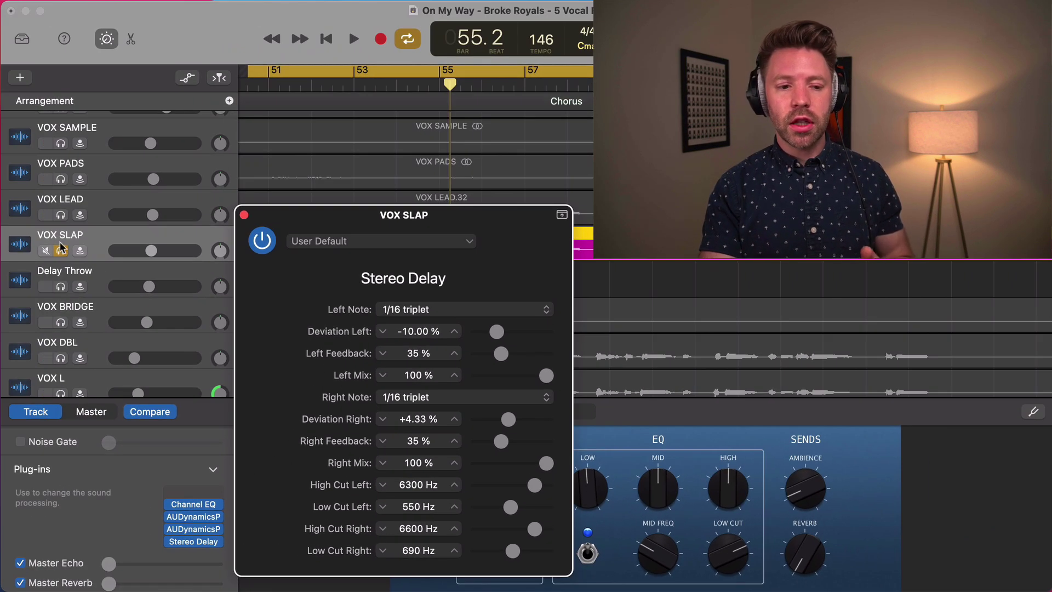
Solo VOX LEAD together with VOX SLAP and lower the VOX SLAP volume while playing them back
{"action": "left_click", "coordinate": [61, 215]}
{"action": "key", "text": "space"}
{"action": "mouse_move", "coordinate": [148, 252]}
{"action": "left_mouse_down"}
{"action": "mouse_move", "coordinate": [129, 259]}
{"action": "mouse_move", "coordinate": [137, 254]}
{"action": "left_mouse_up"}
{"action": "key", "text": "space"}
{"action": "key", "text": "space"}
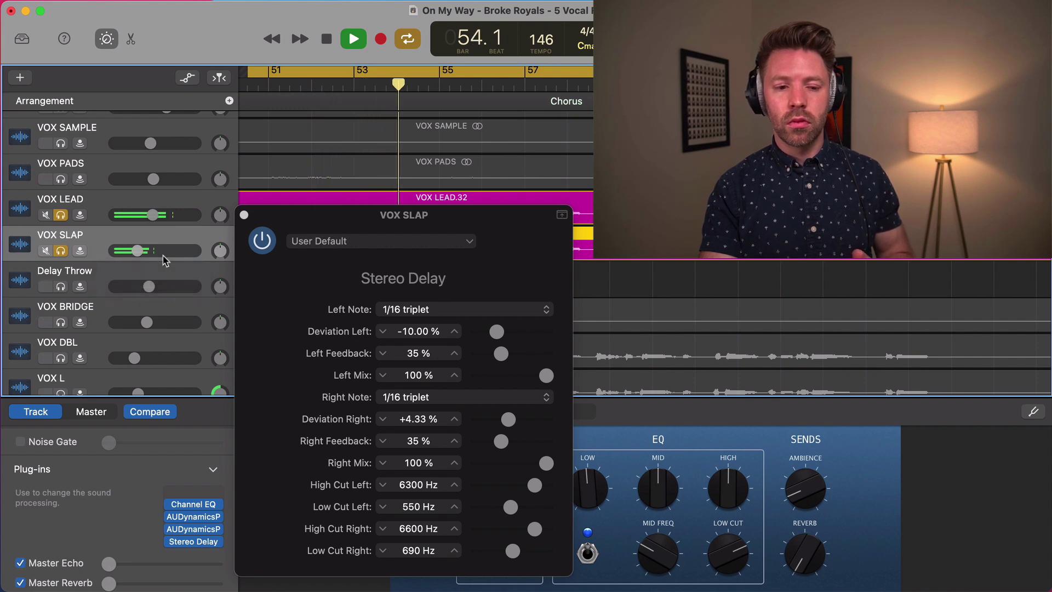
{"action": "key", "text": "space"}
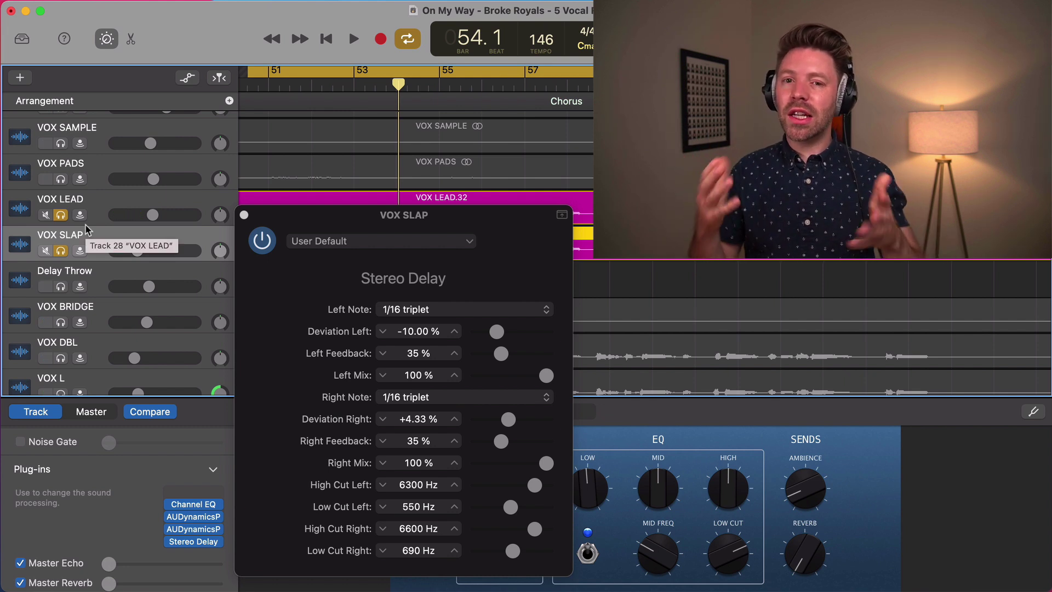
Unsolo VOX LEAD and VOX SLAP and lower the VOX SLAP volume slightly while playing the full mix
{"action": "left_click", "coordinate": [58, 217]}
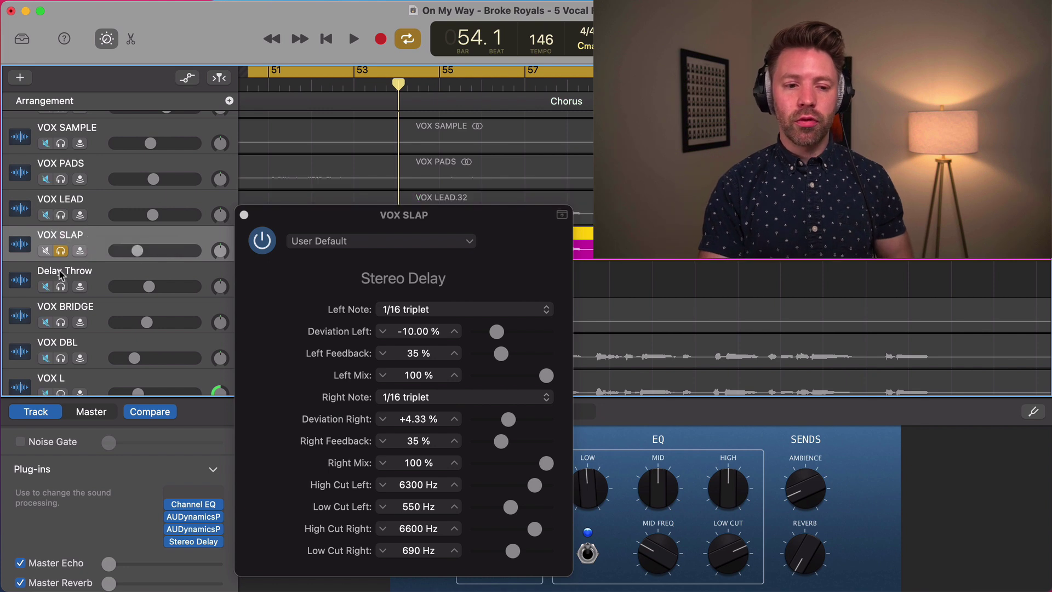
{"action": "left_click", "coordinate": [59, 251]}
{"action": "key", "text": "space"}
{"action": "left_click_drag", "start_coordinate": [137, 251], "coordinate": [136, 251]}
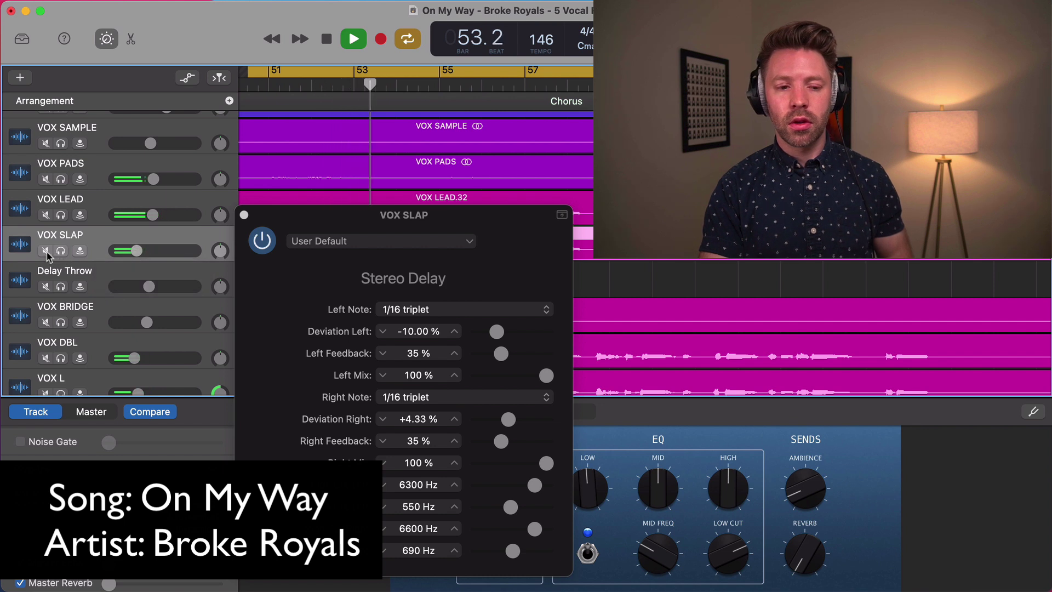
{"action": "key", "text": "space"}
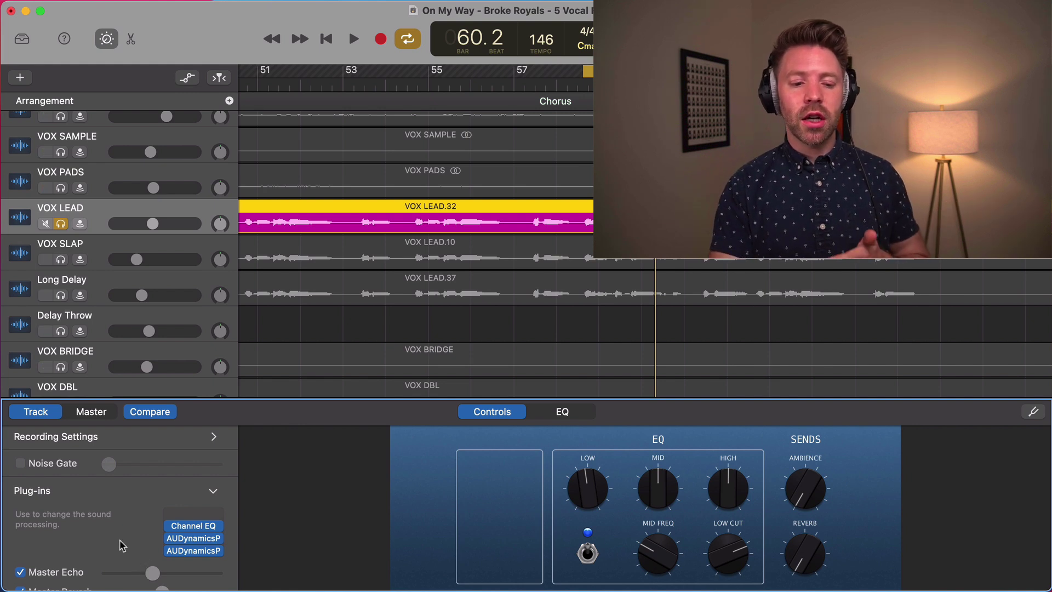
Raise the VOX LEAD track's Master Echo send slightly and open the echo and reverb settings
{"action": "scroll", "coordinate": [123, 547], "scroll_direction": "down", "scroll_amount": 2}
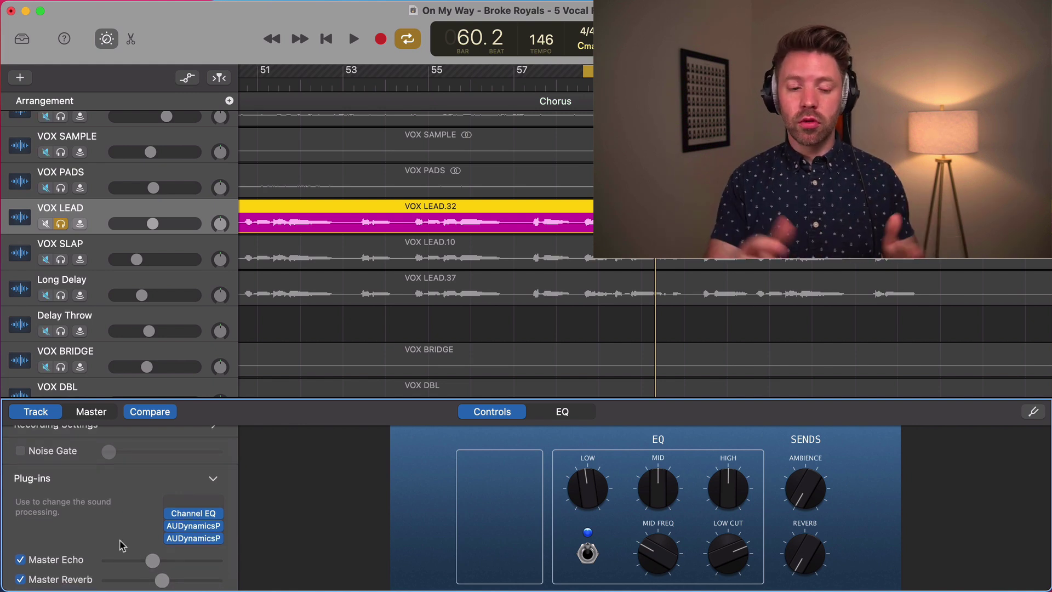
{"action": "scroll", "coordinate": [120, 540], "scroll_direction": "down", "scroll_amount": 2}
{"action": "mouse_move", "coordinate": [152, 550]}
{"action": "left_mouse_down"}
{"action": "mouse_move", "coordinate": [122, 548]}
{"action": "mouse_move", "coordinate": [155, 549]}
{"action": "left_mouse_up"}
{"action": "scroll", "coordinate": [130, 551], "scroll_direction": "down", "scroll_amount": 2}
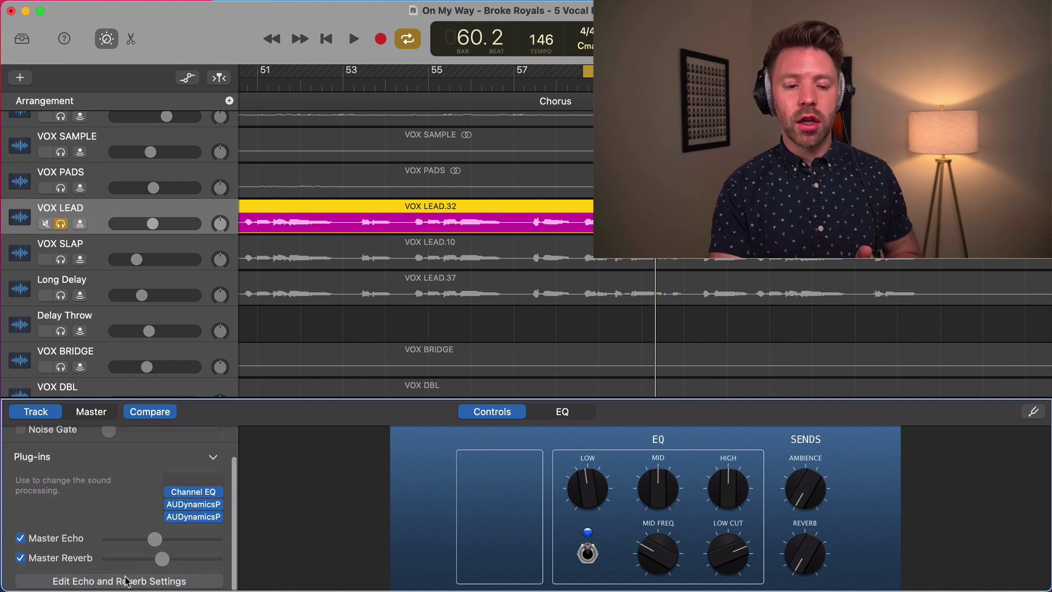
{"action": "left_click", "coordinate": [126, 580]}
Choose the 1\2 Note Flutter preset for the Master Echo
{"action": "scroll", "coordinate": [134, 454], "scroll_direction": "up", "scroll_amount": 2}
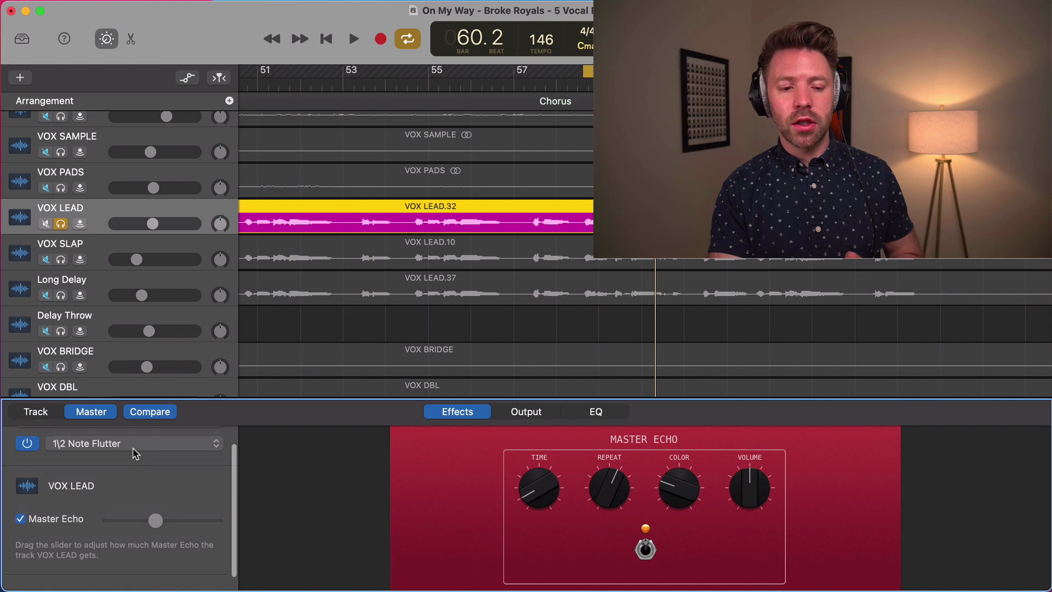
{"action": "scroll", "coordinate": [134, 453], "scroll_direction": "up", "scroll_amount": 2}
{"action": "left_click", "coordinate": [134, 442]}
{"action": "left_click", "coordinate": [133, 442]}
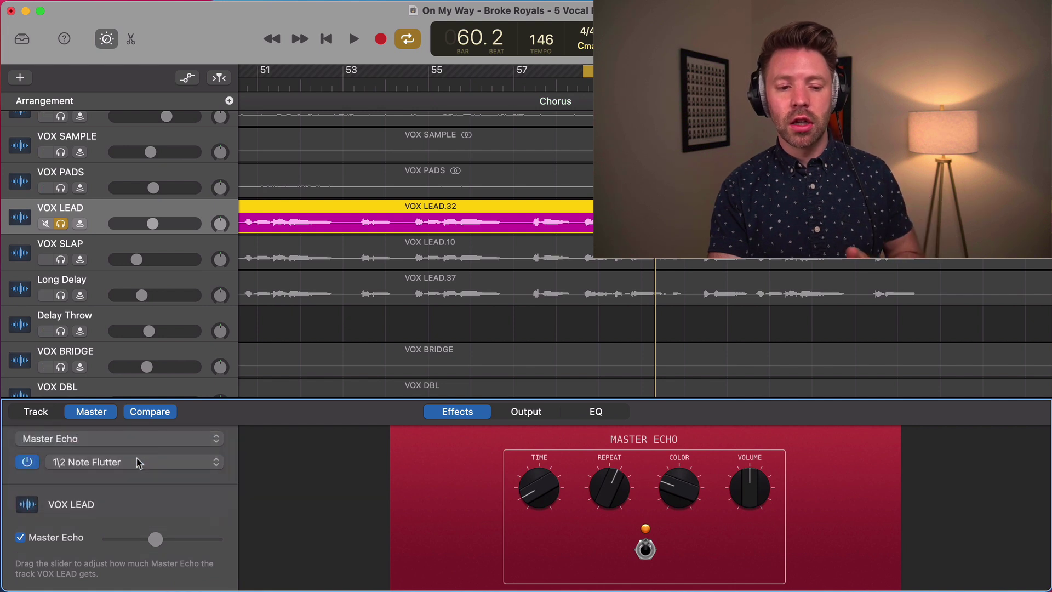
{"action": "left_click", "coordinate": [138, 464]}
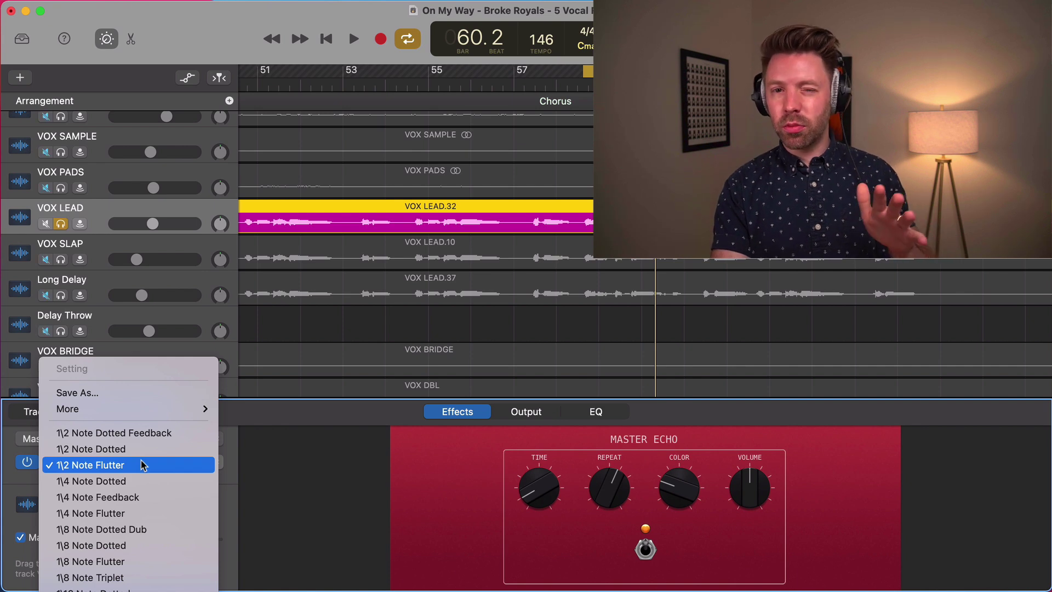
{"action": "left_click", "coordinate": [140, 463]}
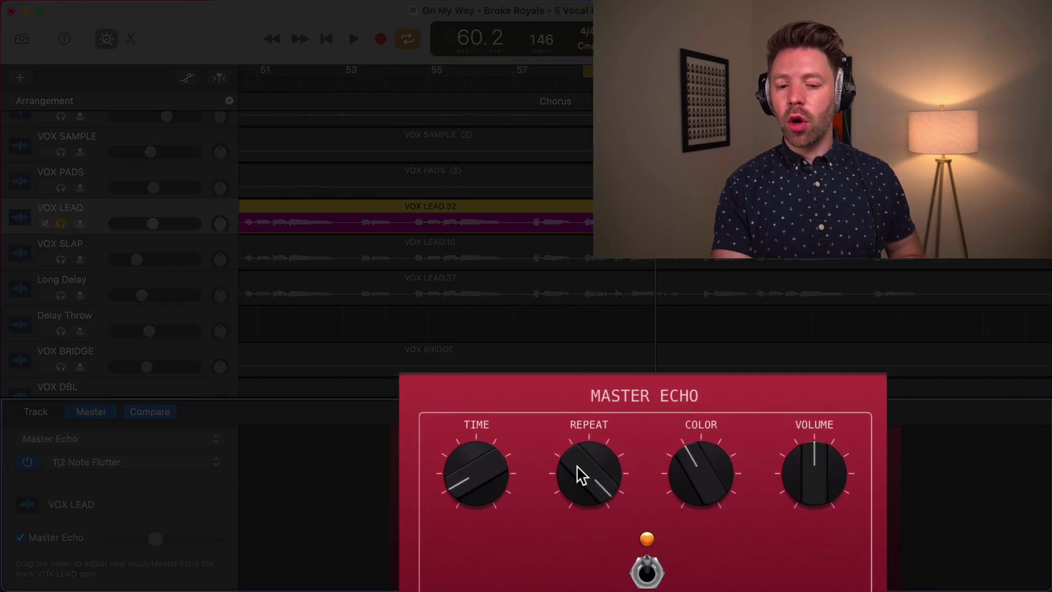
Turn down the Master Echo's Repeat and Color and raise the VOX LEAD echo send to about half while playing the solo
{"action": "left_click_drag", "start_coordinate": [603, 482], "coordinate": [573, 591]}
{"action": "left_click_drag", "start_coordinate": [586, 446], "coordinate": [579, 459]}
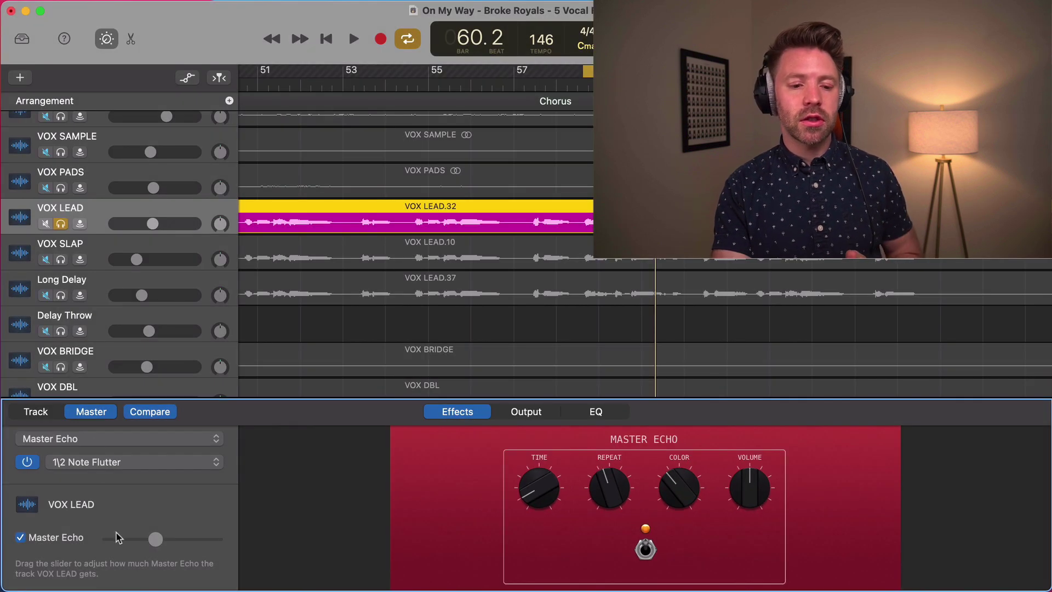
{"action": "key", "text": "space"}
{"action": "left_click_drag", "start_coordinate": [156, 538], "coordinate": [163, 541]}
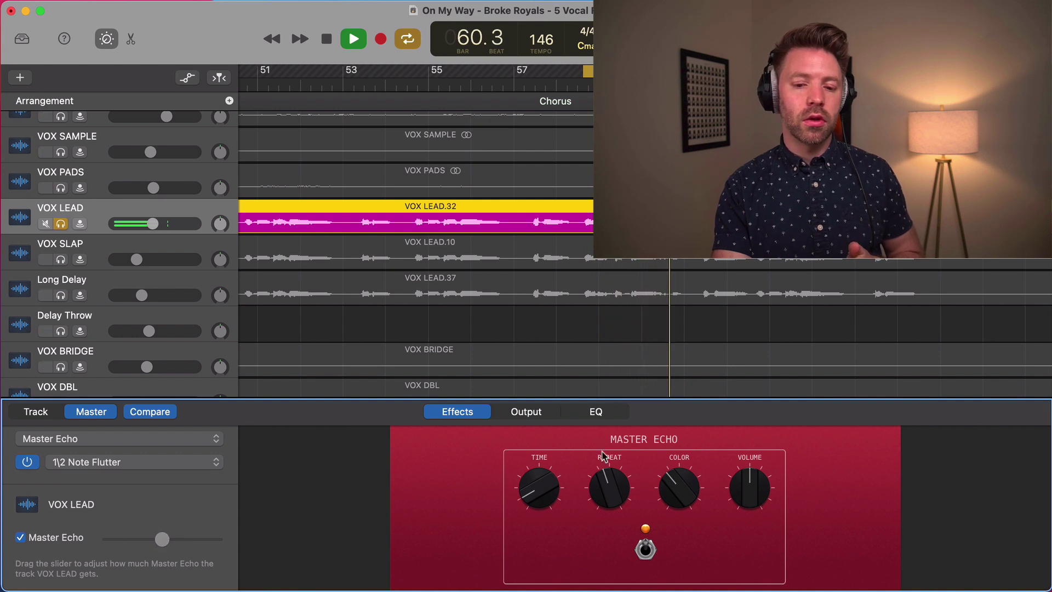
{"action": "left_click_drag", "start_coordinate": [668, 488], "coordinate": [669, 491]}
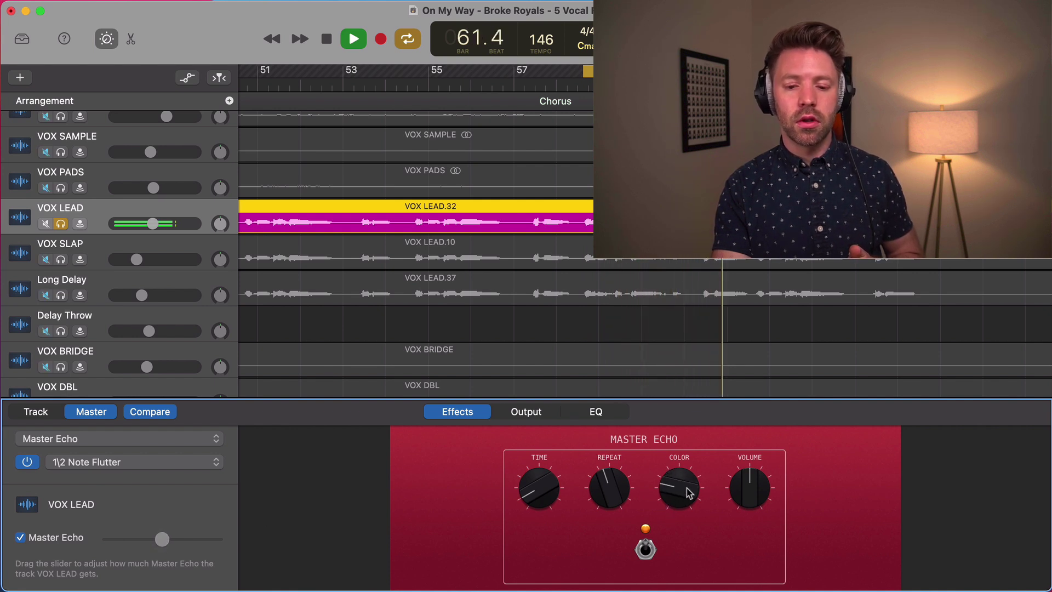
{"action": "key", "text": "space"}
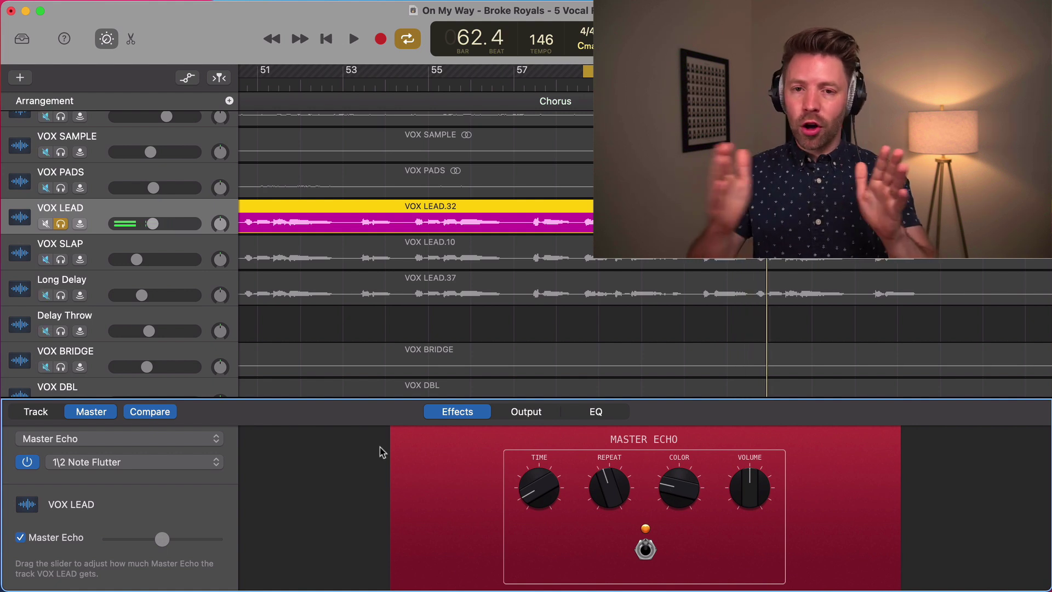
Unsolo VOX LEAD, mute Long Delay and play the full mix with the VOX LEAD echo send raised further
{"action": "left_click", "coordinate": [59, 224]}
{"action": "left_click", "coordinate": [45, 295]}
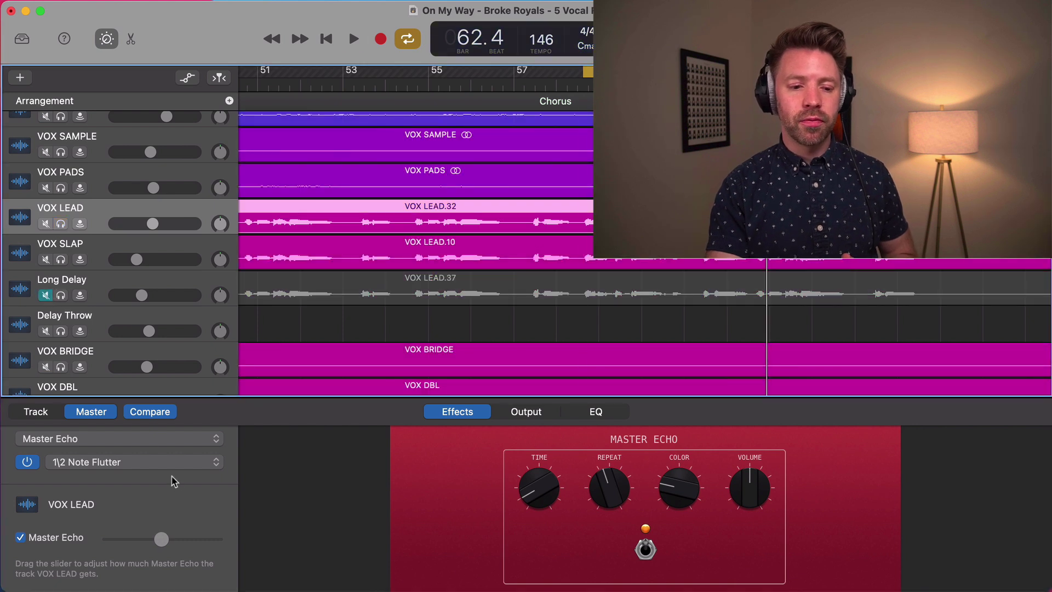
{"action": "key", "text": "space"}
{"action": "left_click_drag", "start_coordinate": [163, 540], "coordinate": [175, 541]}
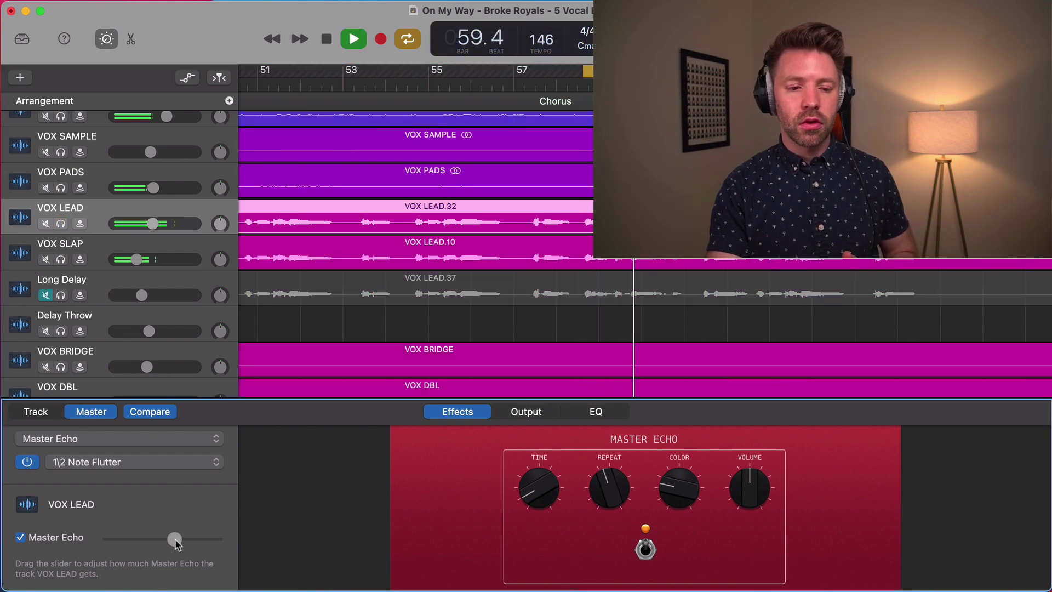
{"action": "key", "text": "space"}
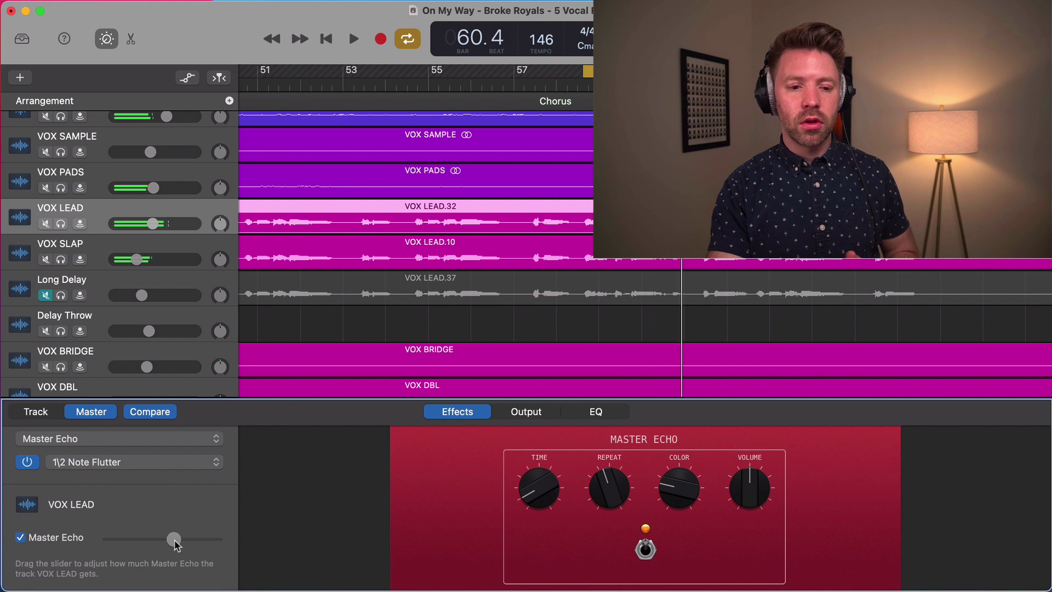
Lower the VOX LEAD track's Master Echo send to zero
{"action": "left_click_drag", "start_coordinate": [175, 540], "coordinate": [164, 541]}
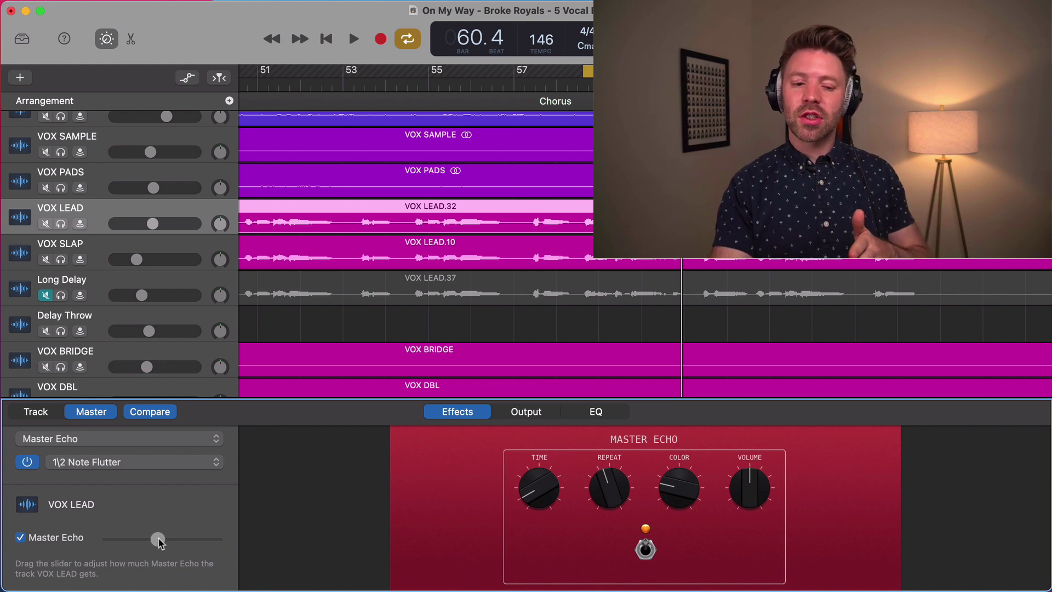
{"action": "left_click_drag", "start_coordinate": [159, 541], "coordinate": [157, 541]}
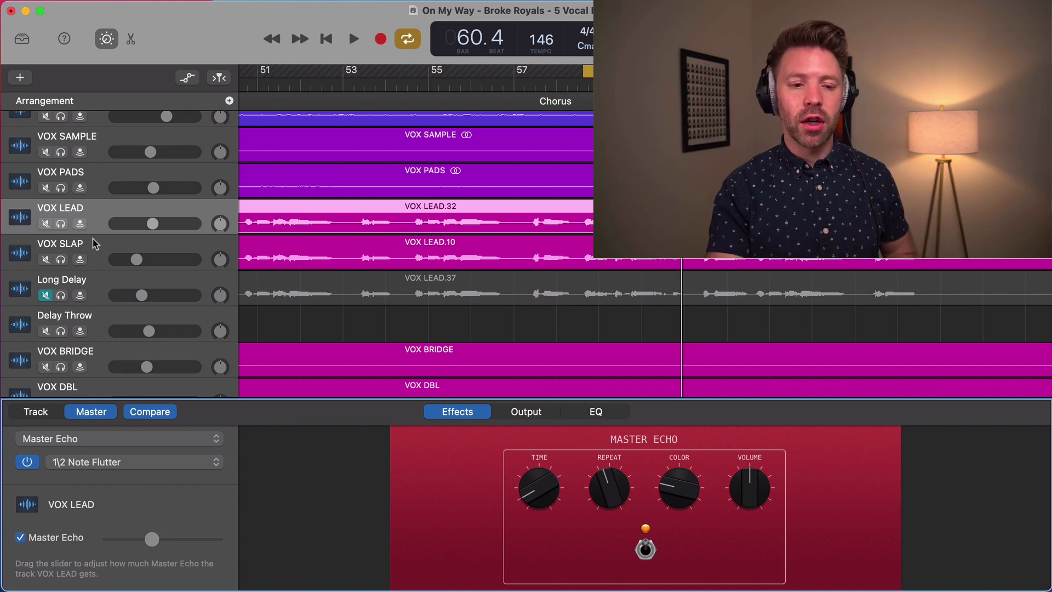
{"action": "left_click_drag", "start_coordinate": [150, 540], "coordinate": [91, 535]}
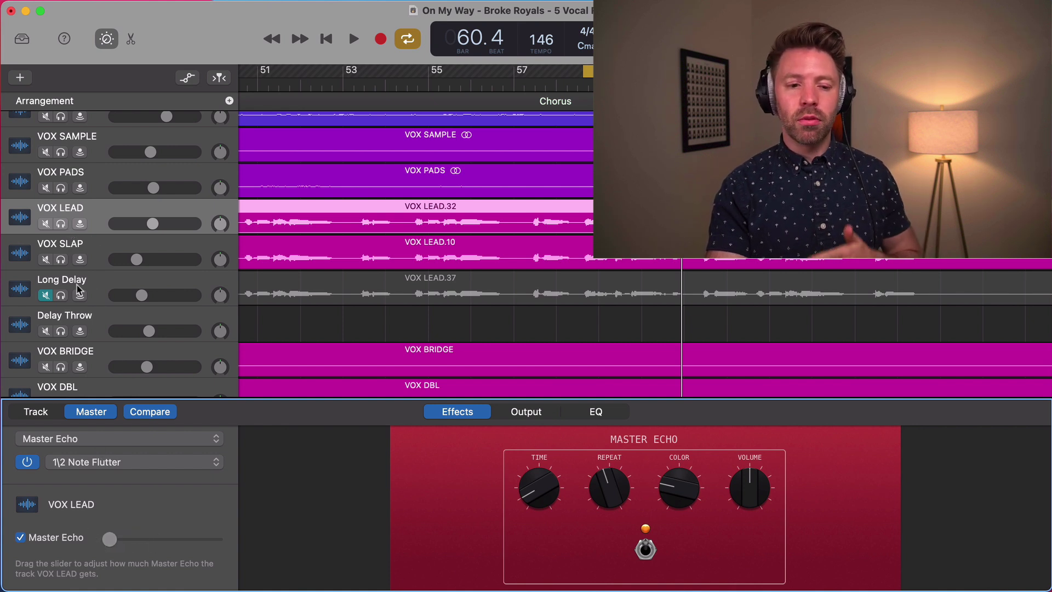
Unmute and solo the Long Delay track and show its track plug-ins
{"action": "left_click", "coordinate": [57, 287]}
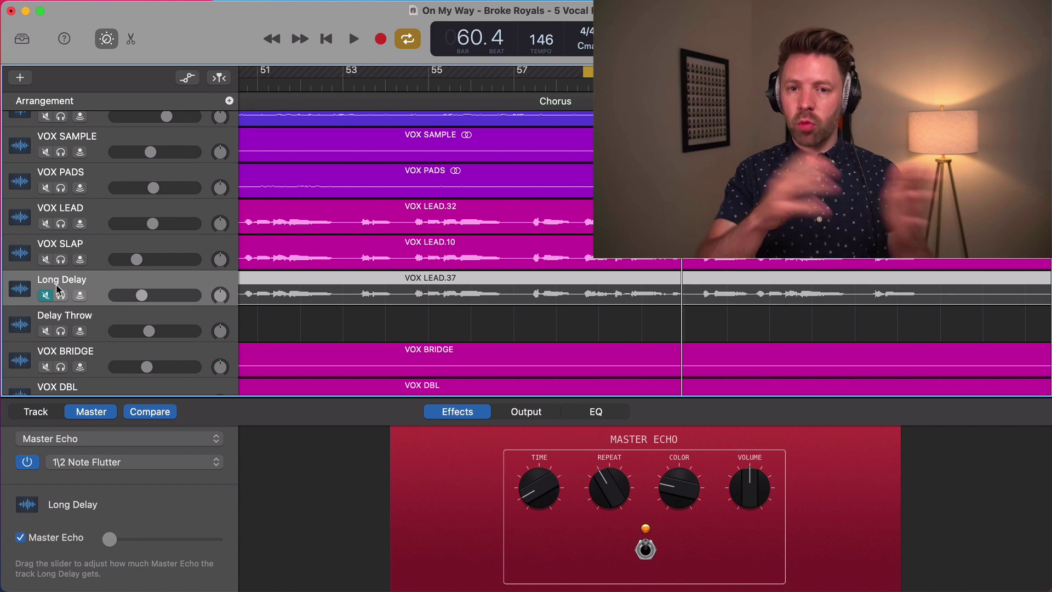
{"action": "left_click", "coordinate": [46, 295]}
{"action": "left_click", "coordinate": [62, 296]}
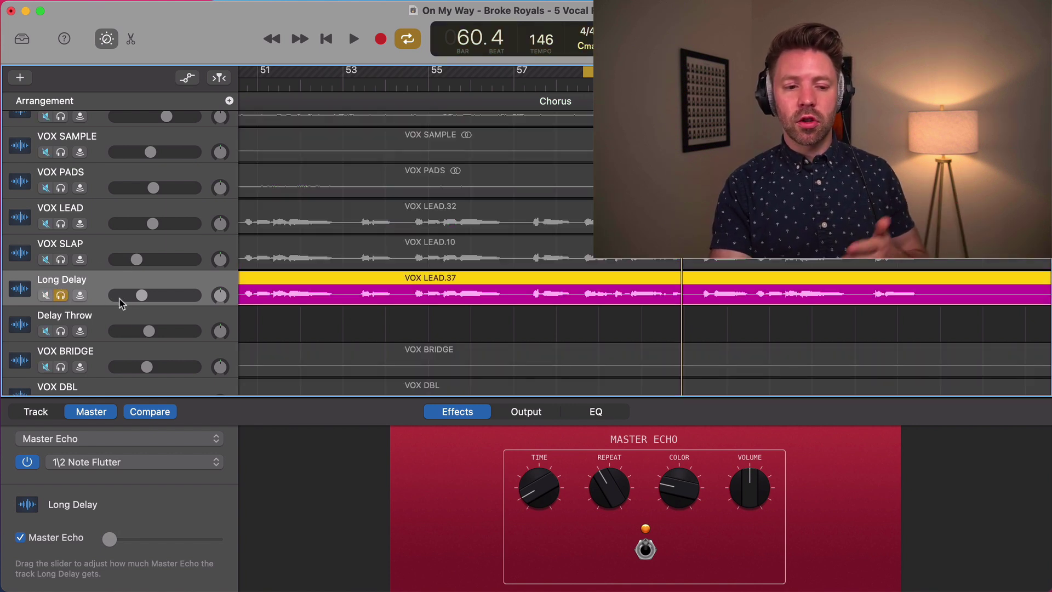
{"action": "left_click", "coordinate": [45, 415]}
{"action": "scroll", "coordinate": [130, 530], "scroll_direction": "down", "scroll_amount": 1}
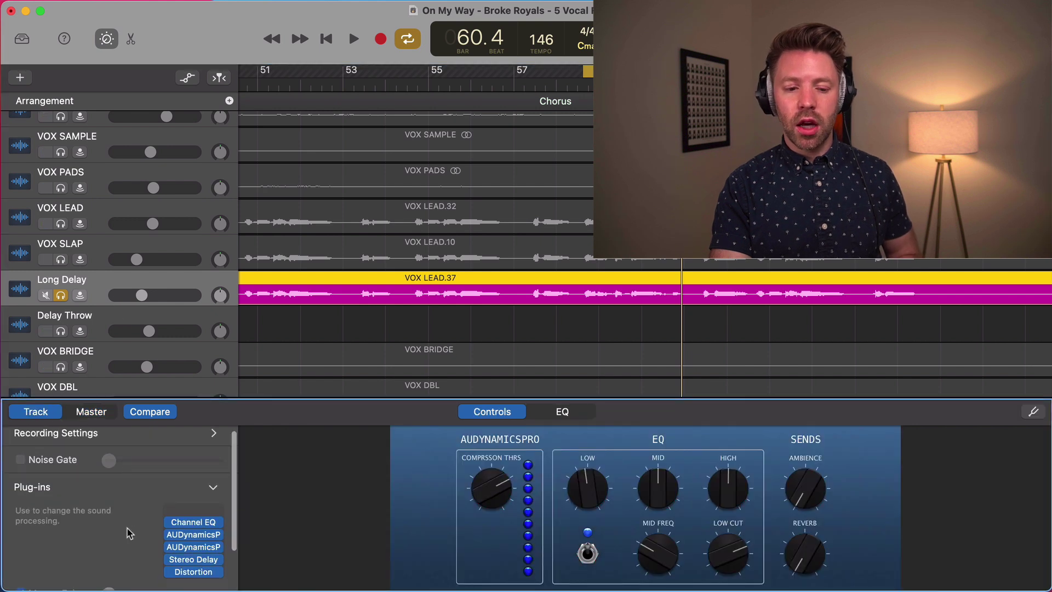
Open the Long Delay track's Stereo Delay settings and play the soloed delay
{"action": "left_click", "coordinate": [186, 560]}
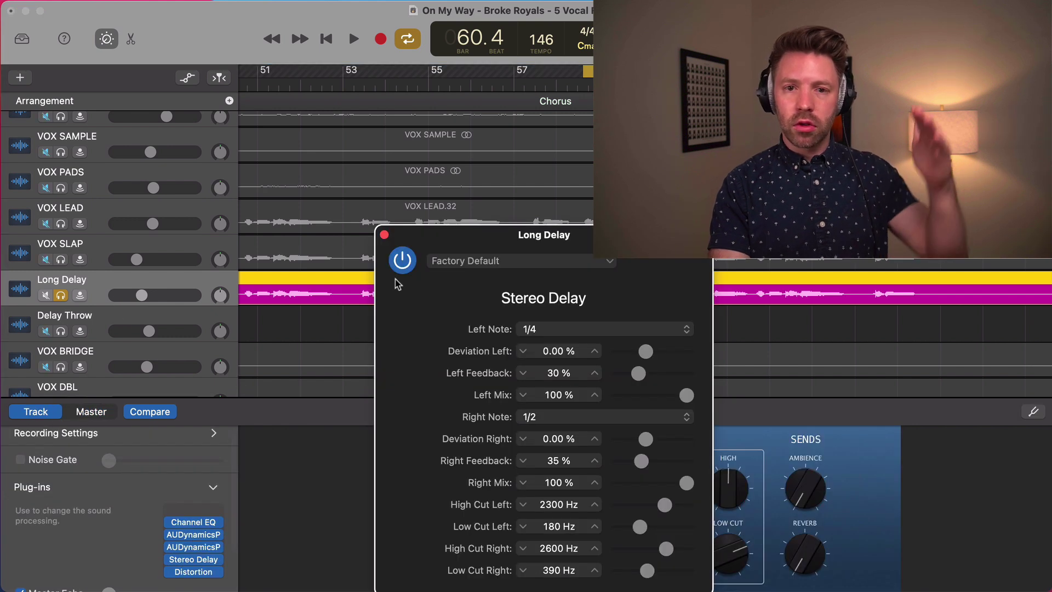
{"action": "left_click_drag", "start_coordinate": [459, 237], "coordinate": [321, 230]}
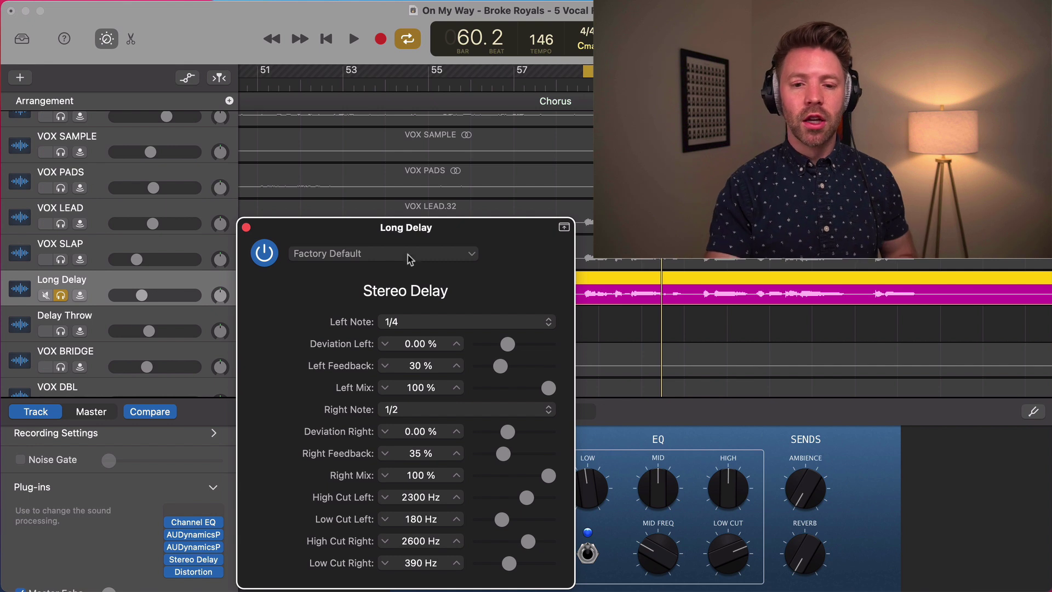
{"action": "key", "text": "space"}
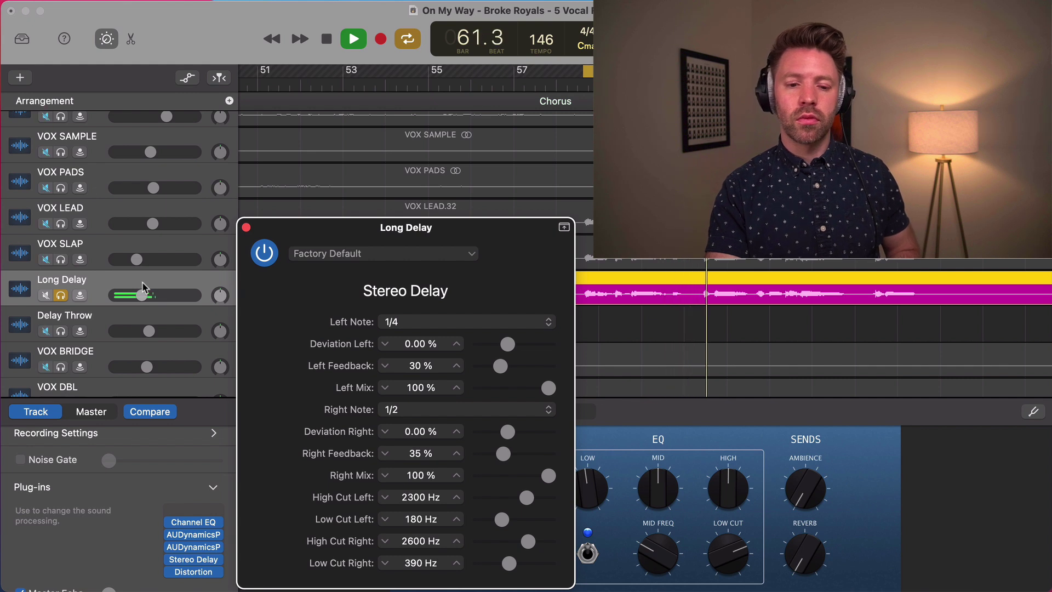
{"action": "key", "text": "space"}
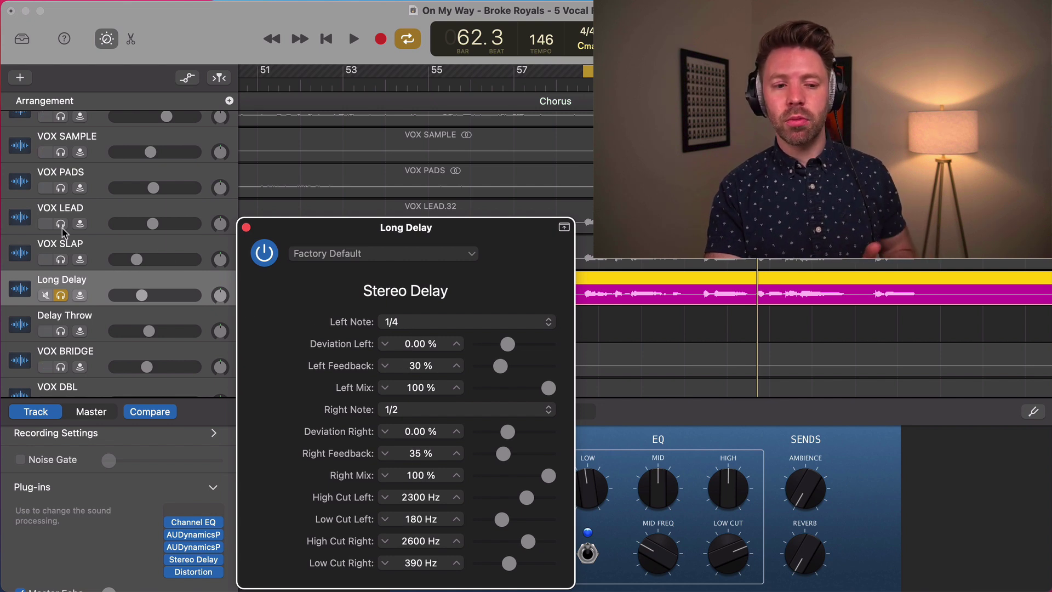
Solo VOX LEAD together with Long Delay and play the two tracks
{"action": "left_click", "coordinate": [90, 224]}
{"action": "left_click", "coordinate": [61, 224]}
{"action": "key", "text": "space"}
{"action": "left_click", "coordinate": [116, 296]}
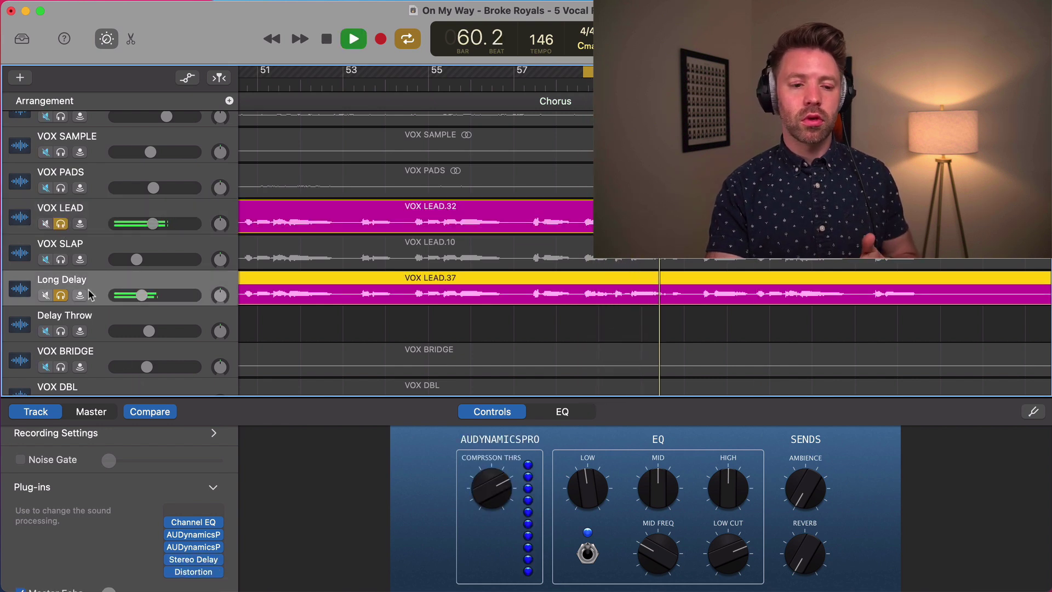
{"action": "key", "text": "space"}
Examine the Distortion and Stereo Delay settings on the Long Delay track, closing each plug-in window after viewing
{"action": "scroll", "coordinate": [125, 545], "scroll_direction": "down", "scroll_amount": 1}
{"action": "scroll", "coordinate": [141, 525], "scroll_direction": "down", "scroll_amount": 1}
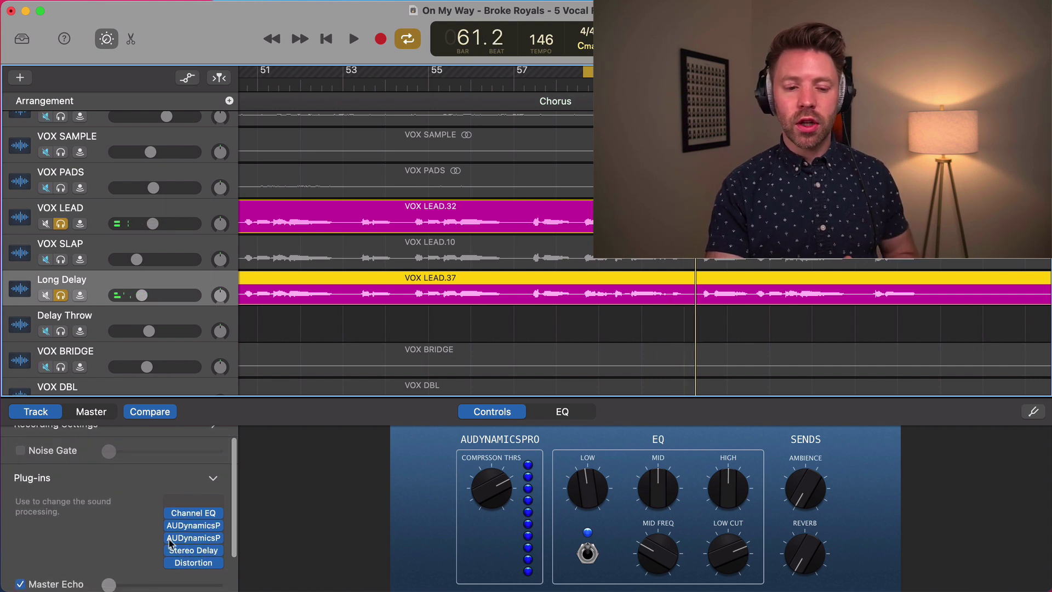
{"action": "left_click", "coordinate": [189, 565]}
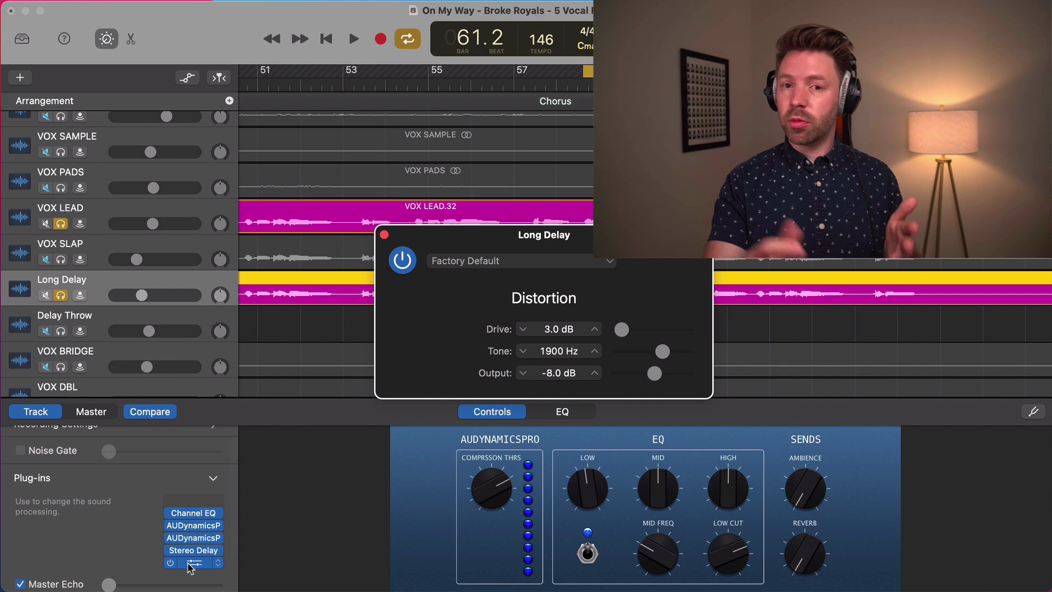
{"action": "left_click", "coordinate": [384, 235]}
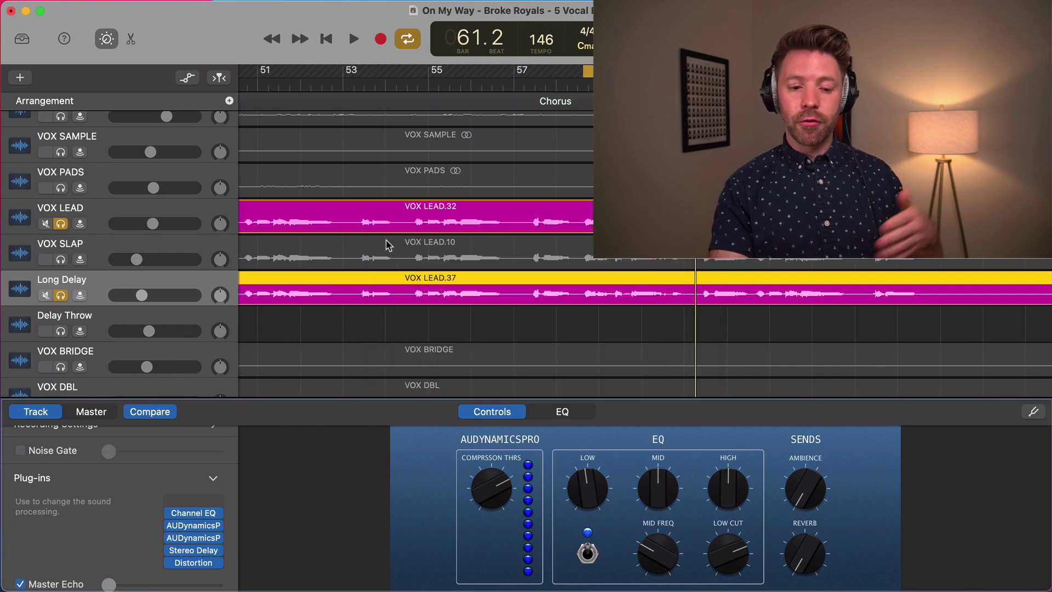
{"action": "left_click", "coordinate": [194, 550]}
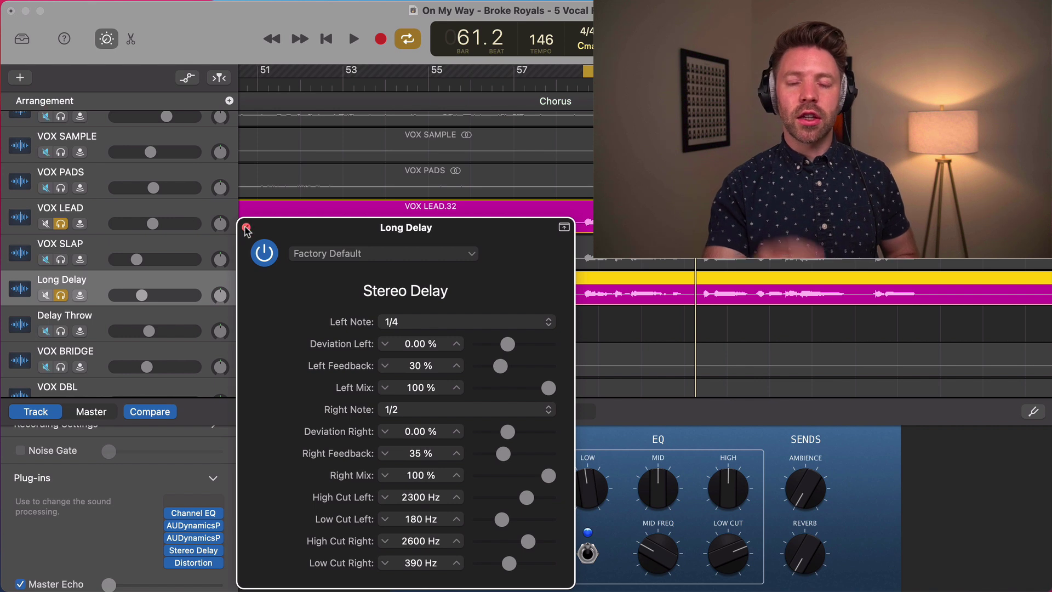
{"action": "left_click", "coordinate": [246, 227]}
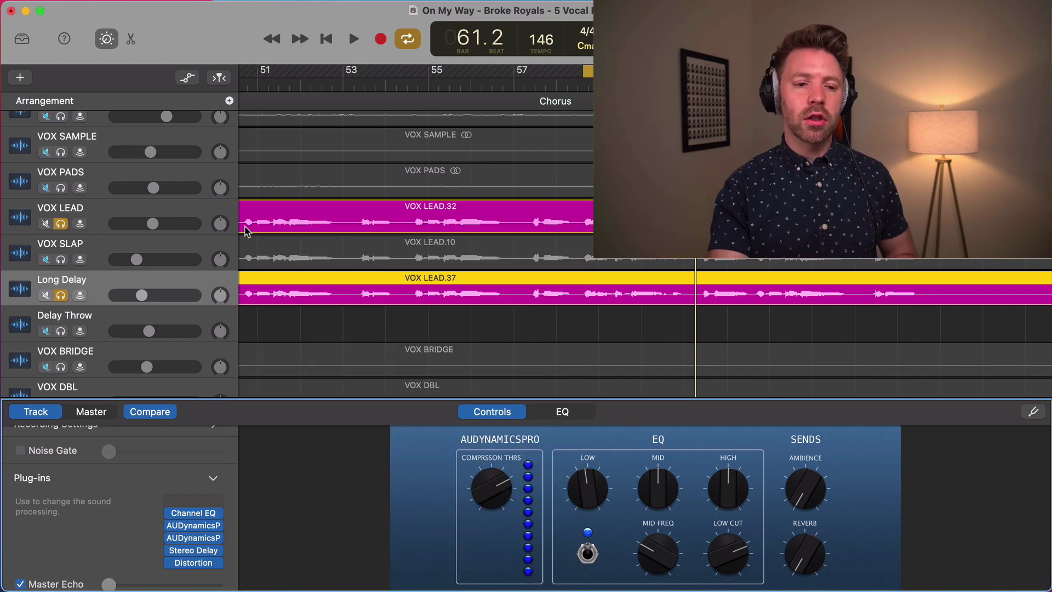
Unsolo VOX LEAD and Long Delay, lower Long Delay's volume slightly and play the full mix
{"action": "left_click", "coordinate": [61, 224]}
{"action": "left_click", "coordinate": [61, 295]}
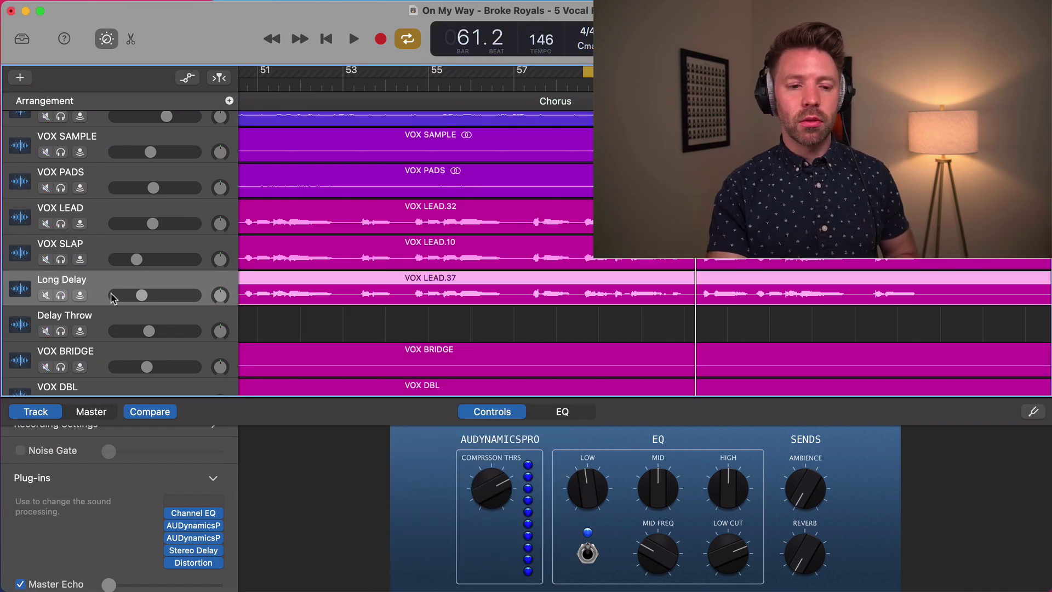
{"action": "mouse_move", "coordinate": [142, 297]}
{"action": "left_mouse_down"}
{"action": "mouse_move", "coordinate": [123, 297]}
{"action": "mouse_move", "coordinate": [144, 295]}
{"action": "mouse_move", "coordinate": [134, 302]}
{"action": "left_mouse_up"}
{"action": "key", "text": "space"}
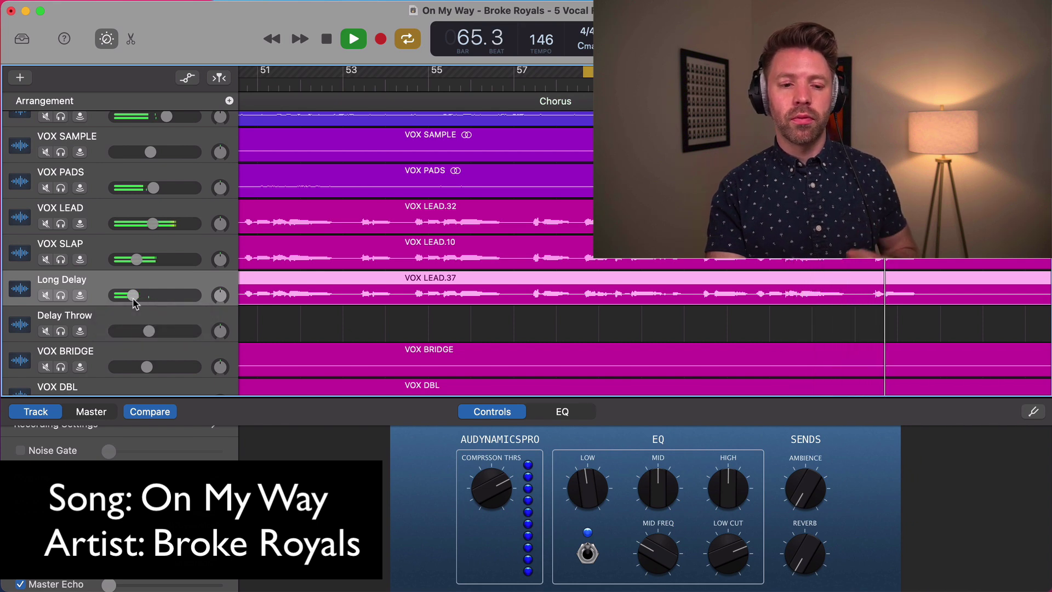
{"action": "key", "text": "space"}
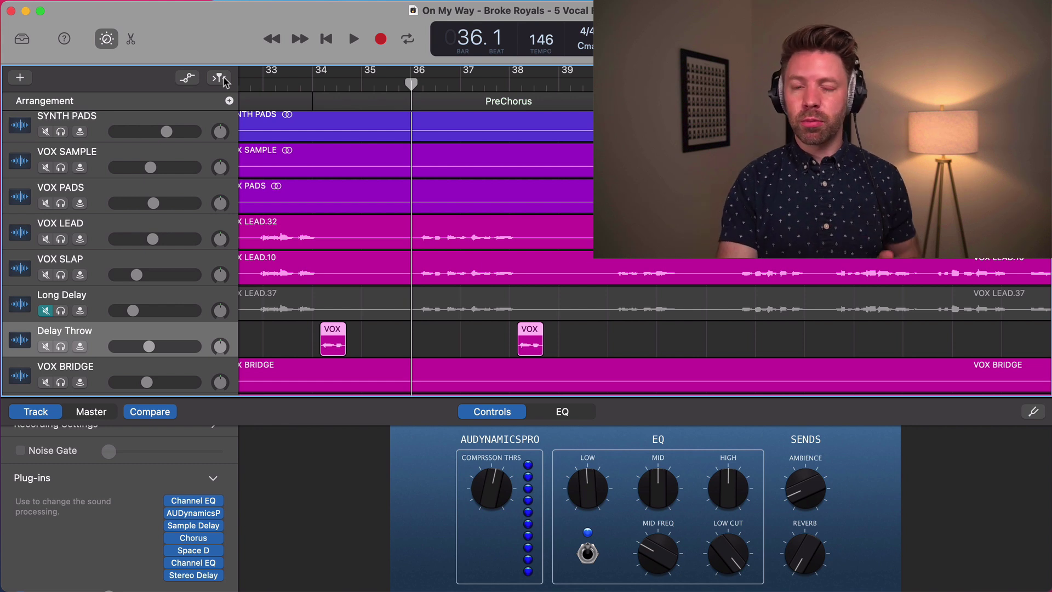
Play the PreChorus from bar 36 to hear the Delay Throw track in the mix
{"action": "key", "text": "space"}
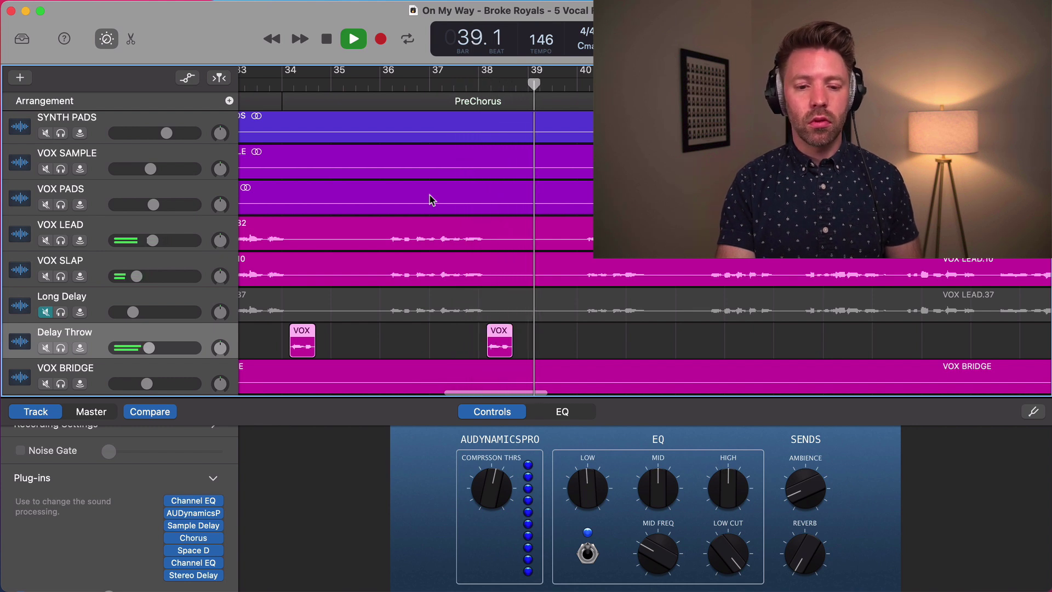
{"action": "key", "text": "space"}
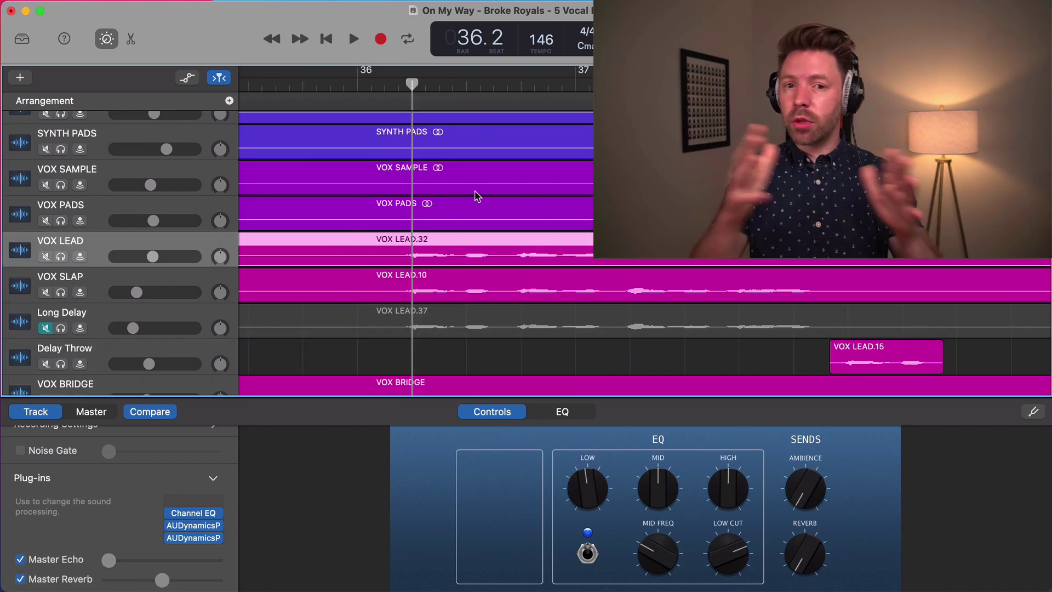
Add an empty audio track below VOX LEAD and audition the lead phrase after bar 36
{"action": "key", "text": "alt+super+a"}
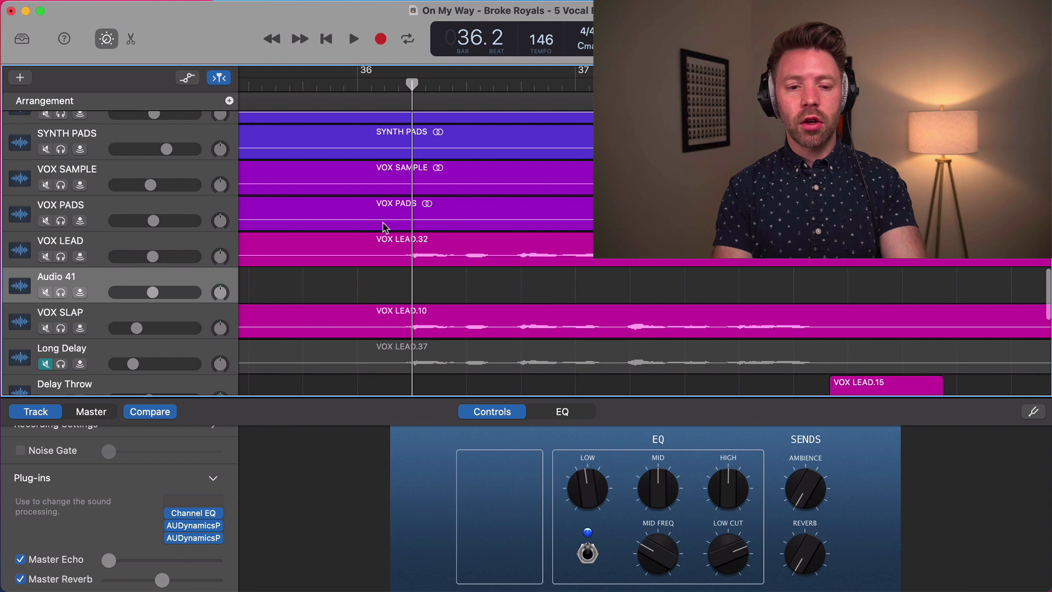
{"action": "left_click", "coordinate": [397, 249]}
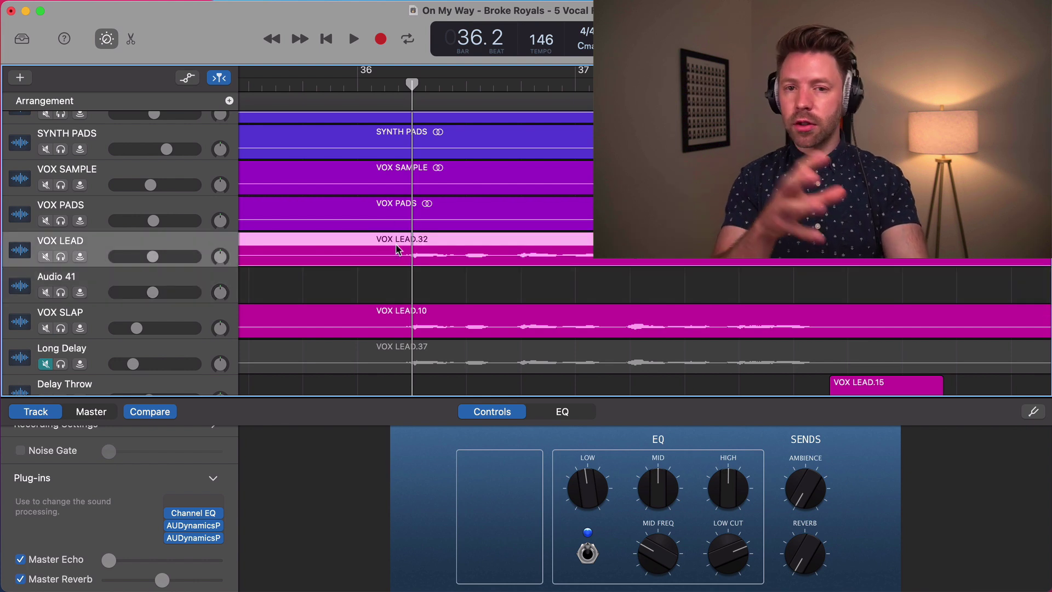
{"action": "key", "text": "space"}
{"action": "key", "text": "space"}
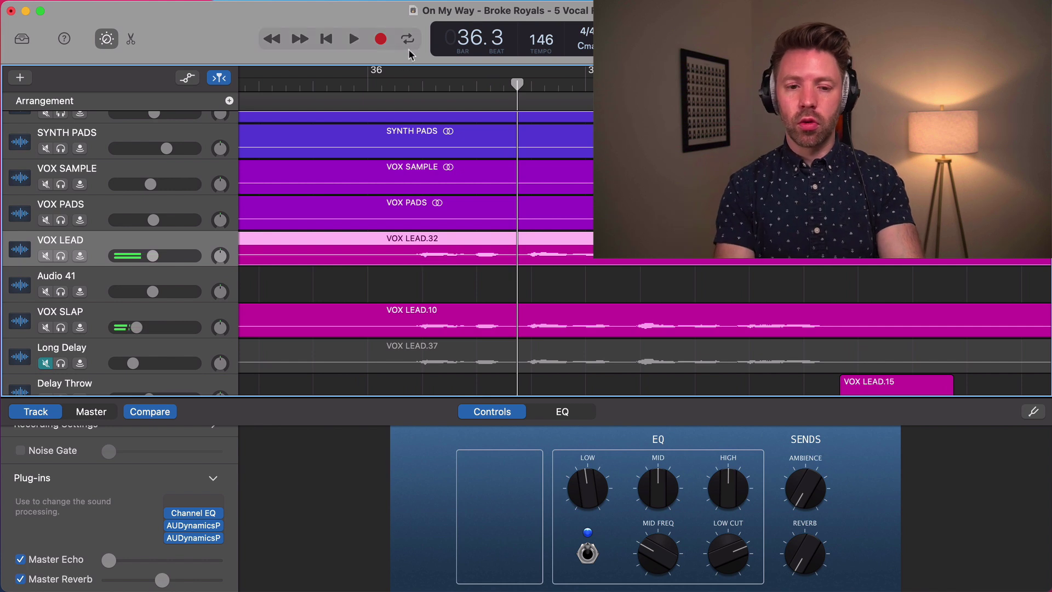
Split the VOX LEAD region around the phrase at bar 36, place that piece on Audio 41 and extend the lead region back over the gap
{"action": "left_click", "coordinate": [422, 83]}
{"action": "key", "text": "super+t"}
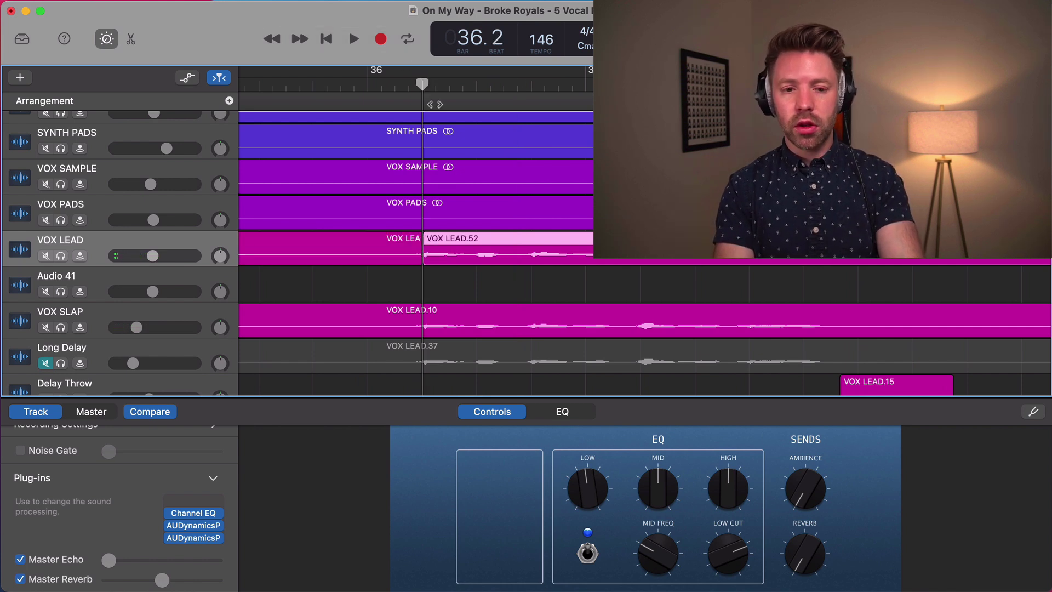
{"action": "left_click_drag", "start_coordinate": [422, 85], "coordinate": [513, 84]}
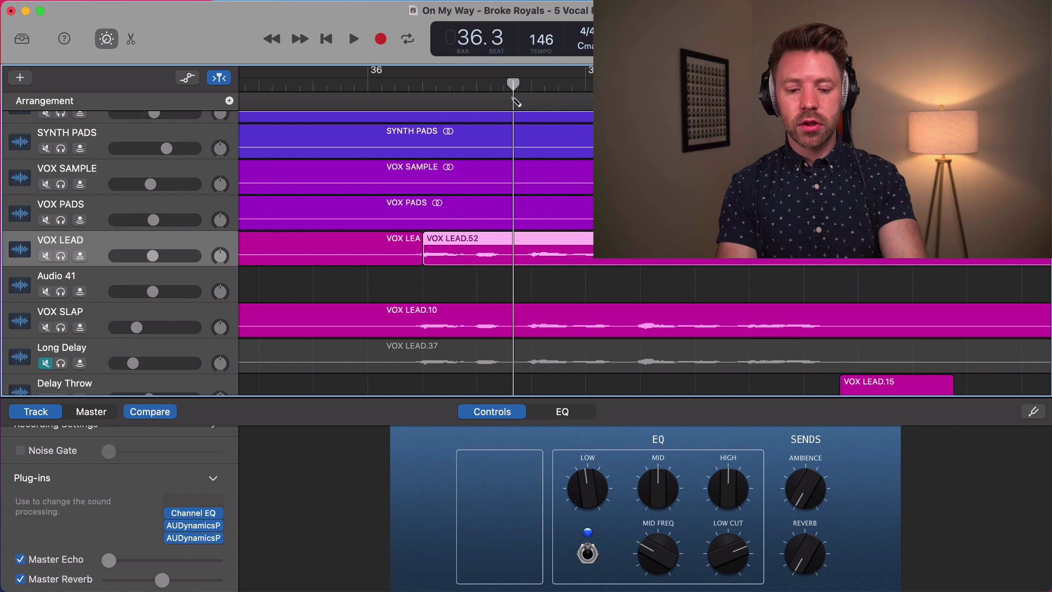
{"action": "key", "text": "super+t"}
{"action": "left_click_drag", "start_coordinate": [463, 256], "coordinate": [465, 291]}
{"action": "left_click_drag", "start_coordinate": [520, 258], "coordinate": [369, 259]}
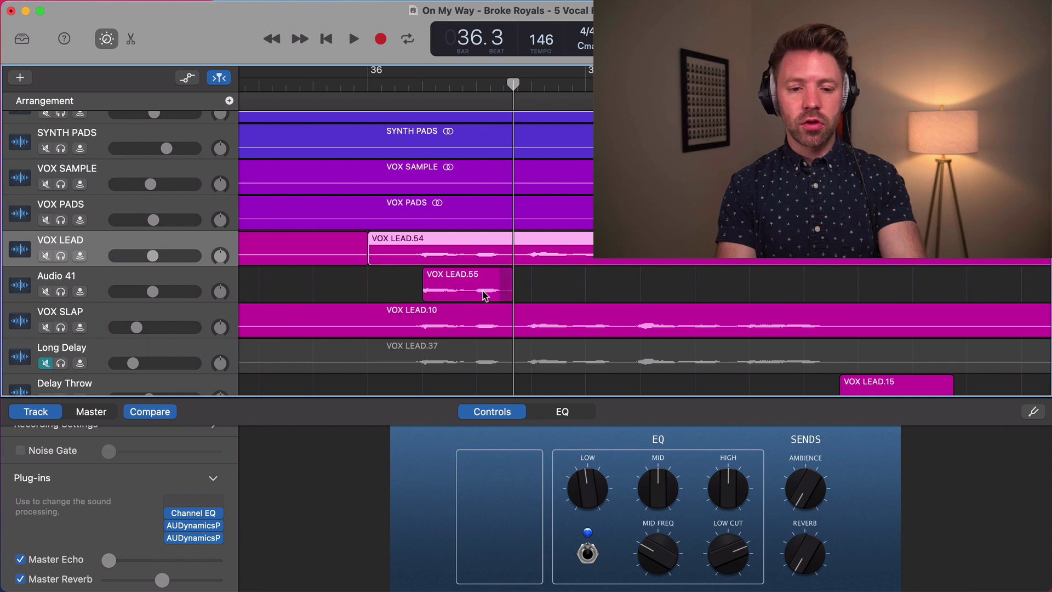
Move the phrase region on Audio 41 to the matching beat position in bar 38
{"action": "left_click_drag", "start_coordinate": [454, 290], "coordinate": [888, 291]}
{"action": "left_click", "coordinate": [421, 80]}
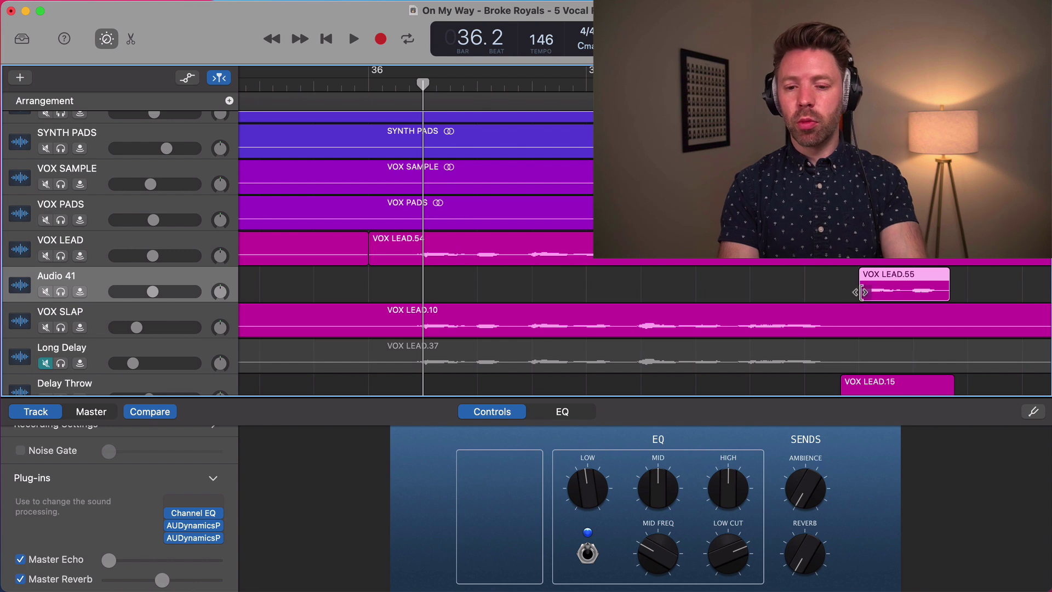
{"action": "left_click", "coordinate": [858, 81]}
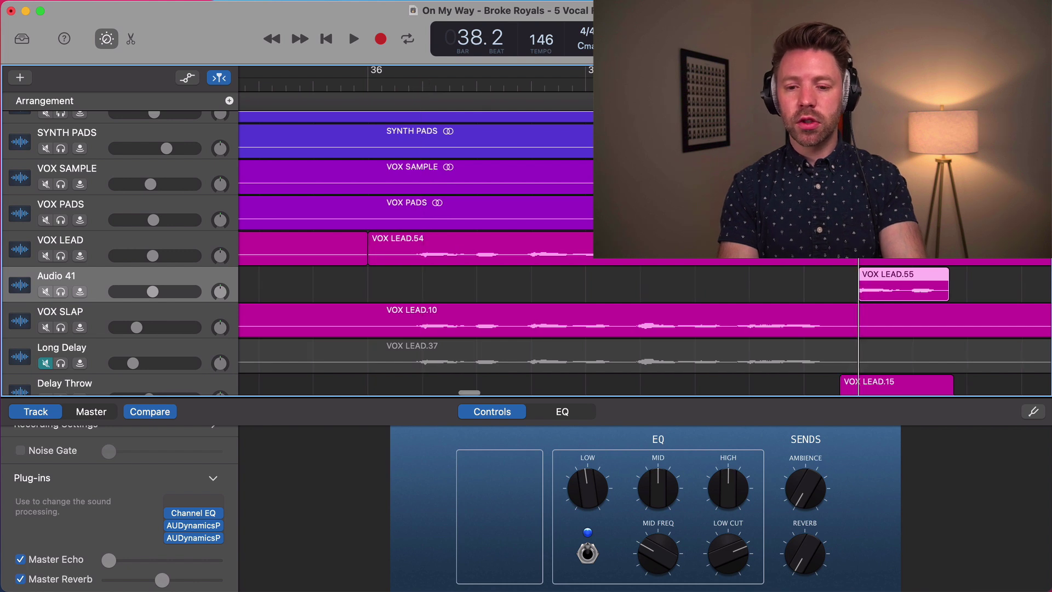
Solo Audio 41 and play the moved phrase from bar 38
{"action": "left_click", "coordinate": [61, 291]}
{"action": "key", "text": "space"}
{"action": "key", "text": "space"}
{"action": "left_click", "coordinate": [711, 80]}
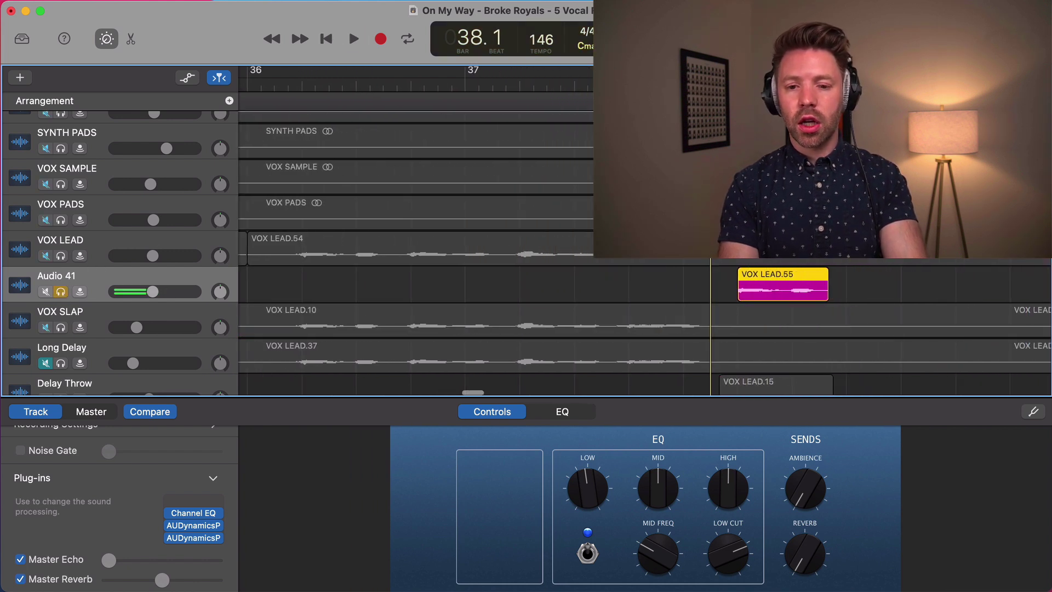
{"action": "key", "text": "space"}
{"action": "key", "text": "space"}
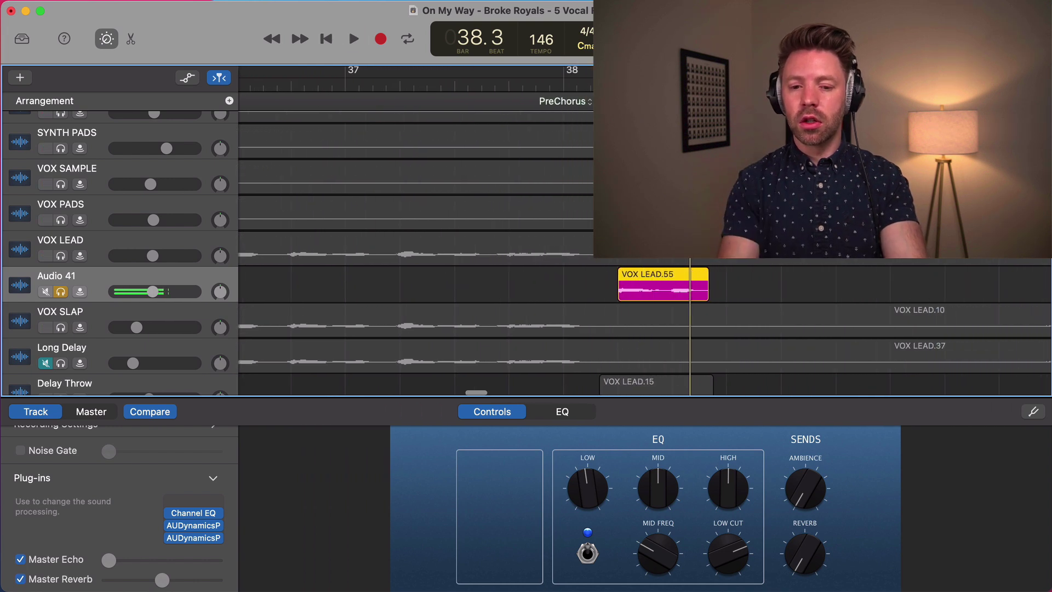
Extend the start of the phrase region on Audio 41 slightly earlier and play it again
{"action": "left_click_drag", "start_coordinate": [619, 296], "coordinate": [605, 297]}
{"action": "key", "text": "space"}
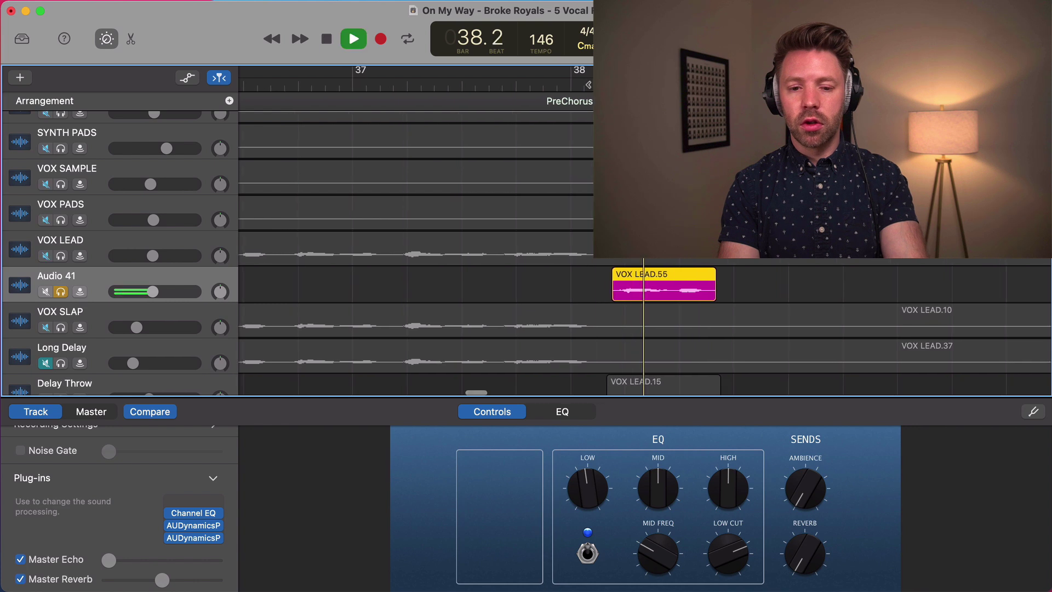
{"action": "key", "text": "space"}
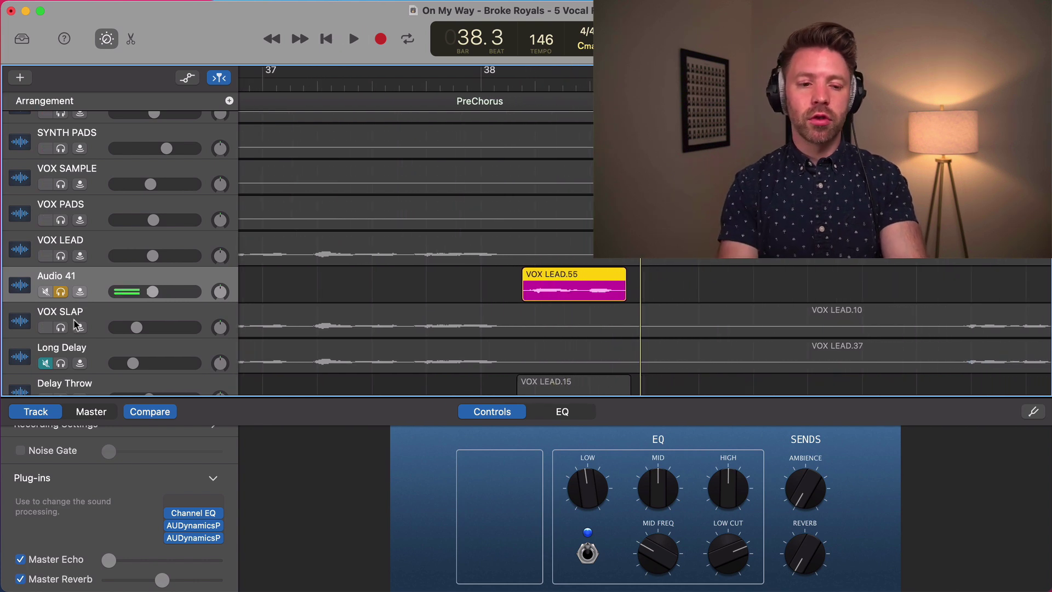
Unsolo Audio 41 and play the full mix from bar 37 into the repeated phrase
{"action": "left_click", "coordinate": [61, 292]}
{"action": "scroll", "coordinate": [371, 143], "scroll_direction": "left", "scroll_amount": 2}
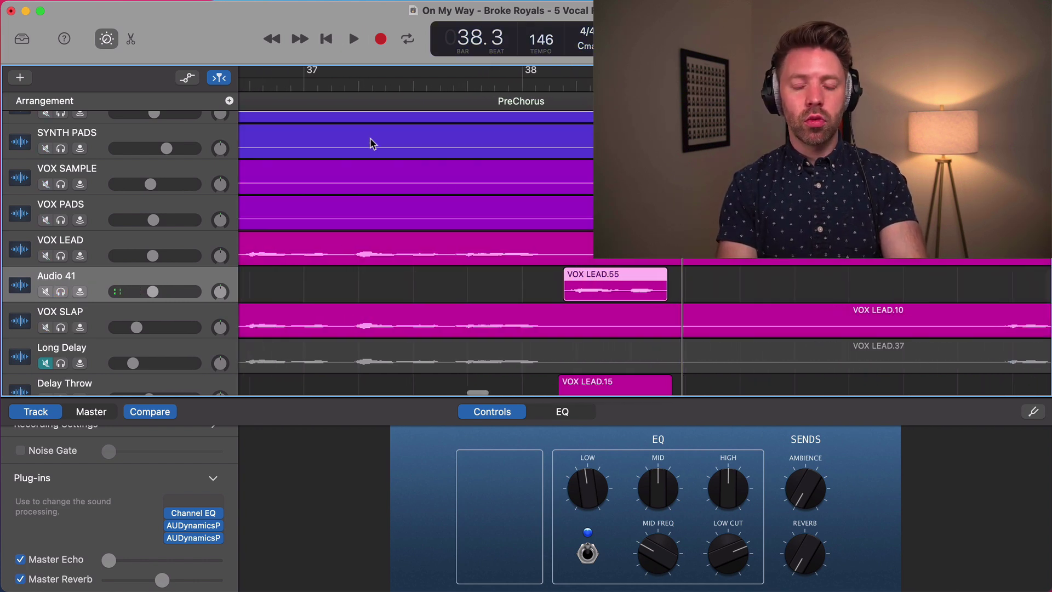
{"action": "left_click", "coordinate": [413, 84]}
{"action": "key", "text": "space"}
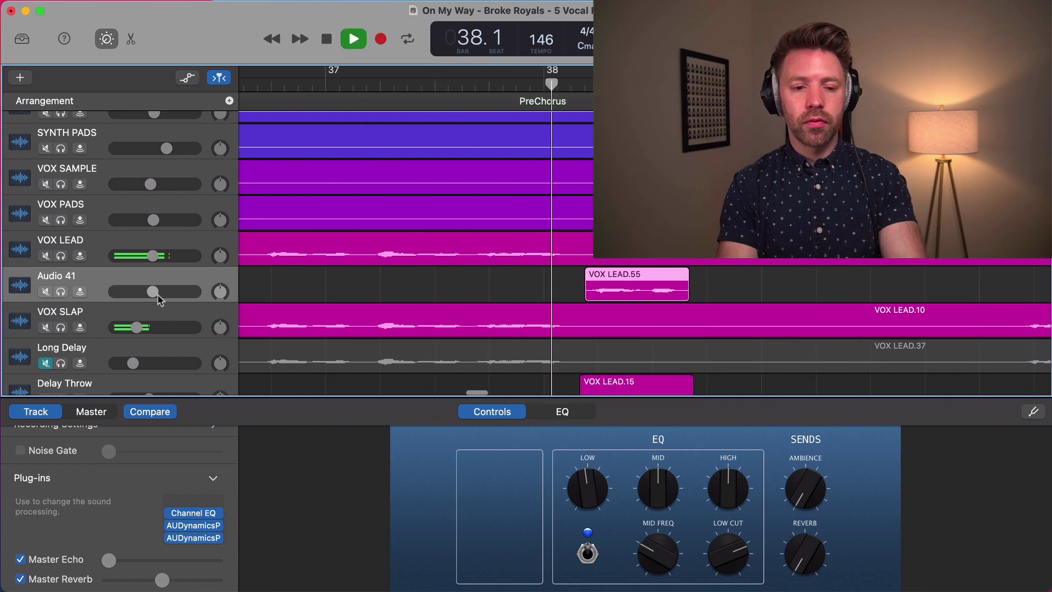
{"action": "key", "text": "space"}
Play the mix from bar 37 with Delay Throw muted and extend the end of the phrase region on Audio 41
{"action": "scroll", "coordinate": [111, 343], "scroll_direction": "down", "scroll_amount": 1}
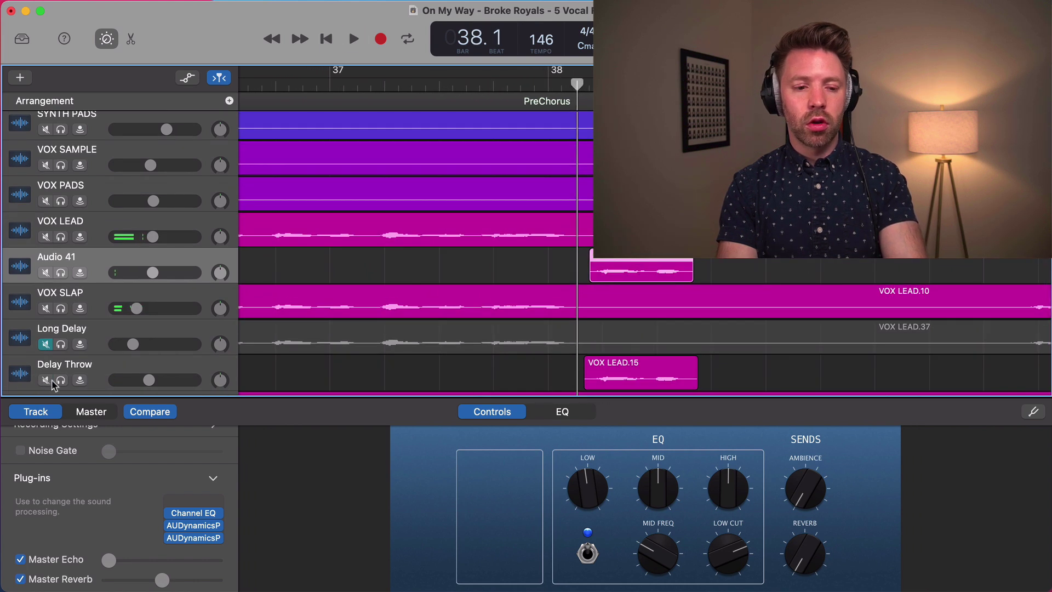
{"action": "left_click", "coordinate": [46, 380]}
{"action": "scroll", "coordinate": [316, 225], "scroll_direction": "up", "scroll_amount": 1}
{"action": "left_click", "coordinate": [424, 83]}
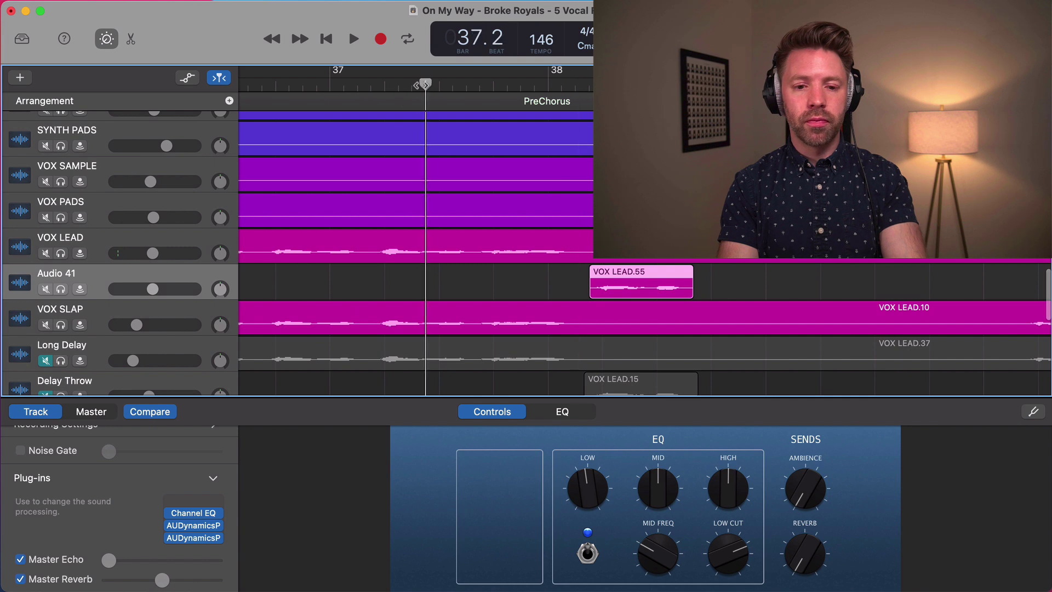
{"action": "key", "text": "space"}
{"action": "scroll", "coordinate": [527, 188], "scroll_direction": "up", "scroll_amount": 1}
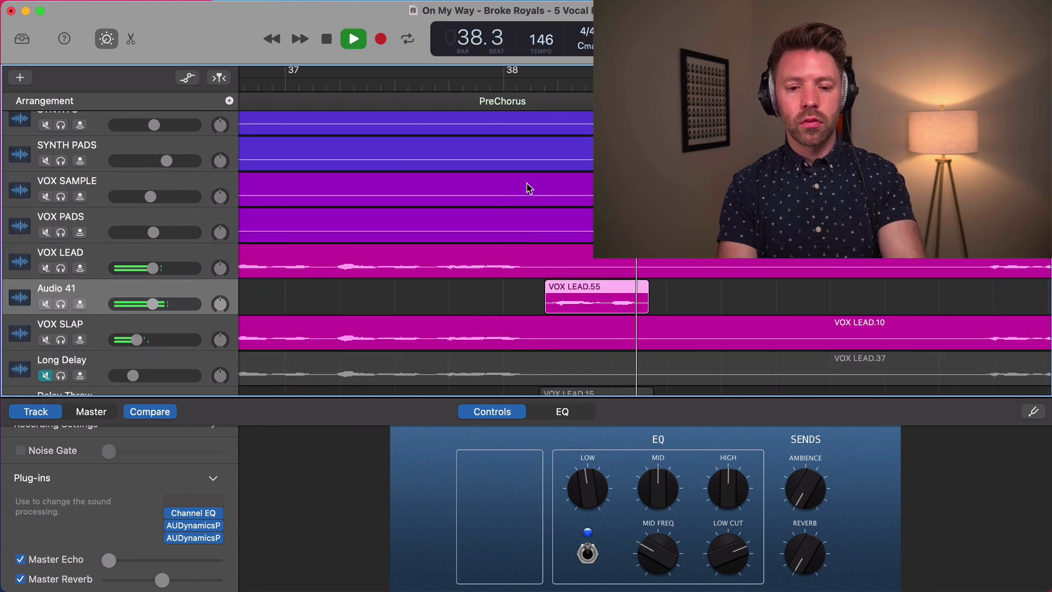
{"action": "key", "text": "space"}
{"action": "left_click_drag", "start_coordinate": [644, 299], "coordinate": [661, 301]}
Mute Audio 41, unmute Delay Throw and open Delay Throw's Sample Delay plug-in settings
{"action": "scroll", "coordinate": [284, 311], "scroll_direction": "down", "scroll_amount": 3}
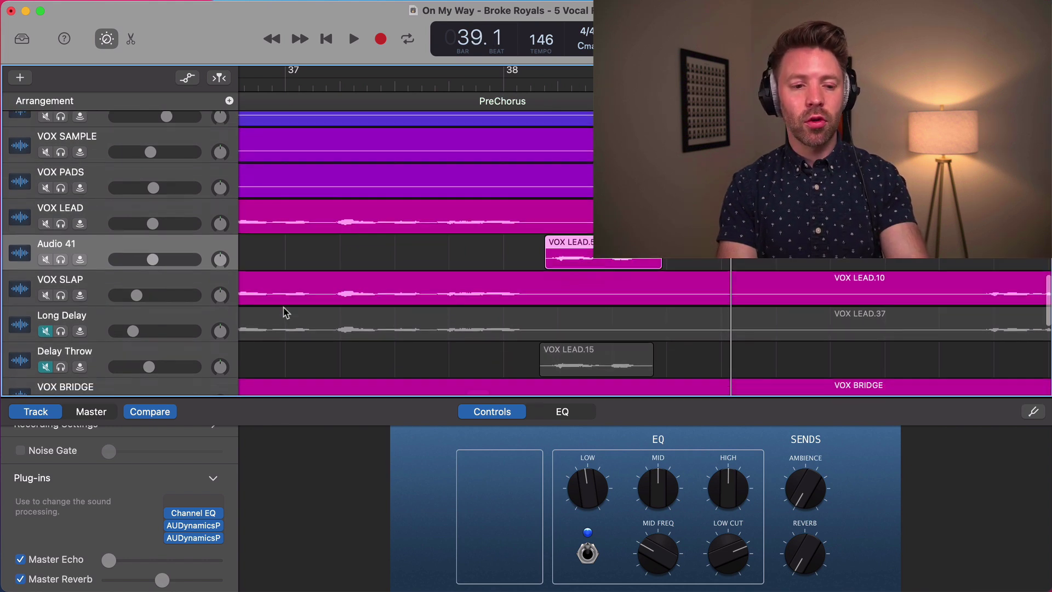
{"action": "scroll", "coordinate": [151, 345], "scroll_direction": "down", "scroll_amount": 2}
{"action": "left_click", "coordinate": [41, 231]}
{"action": "left_click", "coordinate": [45, 338]}
{"action": "left_click", "coordinate": [61, 332]}
{"action": "scroll", "coordinate": [345, 318], "scroll_direction": "down", "scroll_amount": 1}
{"action": "scroll", "coordinate": [346, 318], "scroll_direction": "down", "scroll_amount": 1}
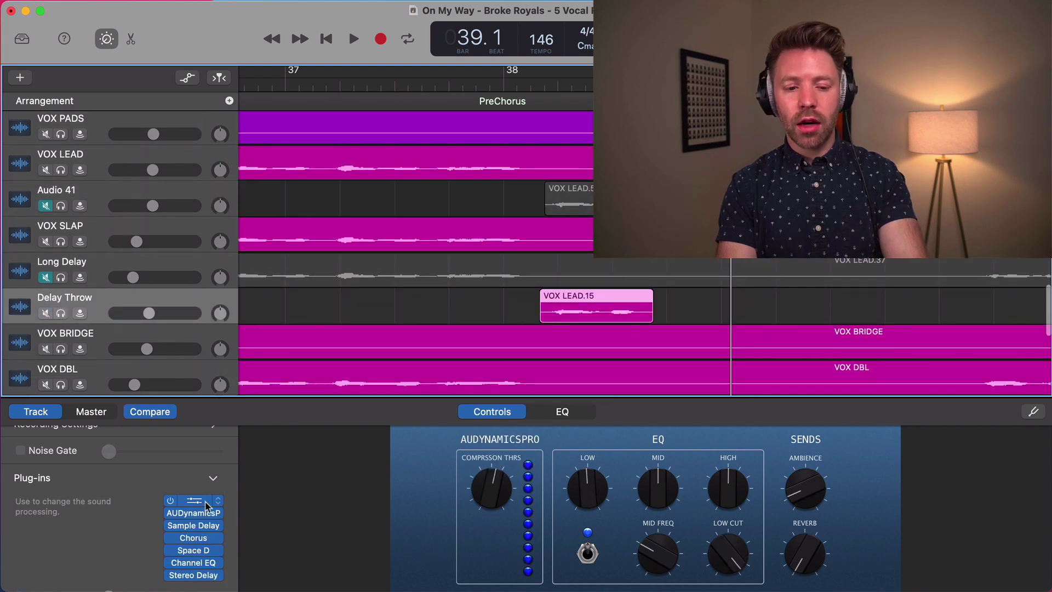
{"action": "left_click", "coordinate": [193, 525]}
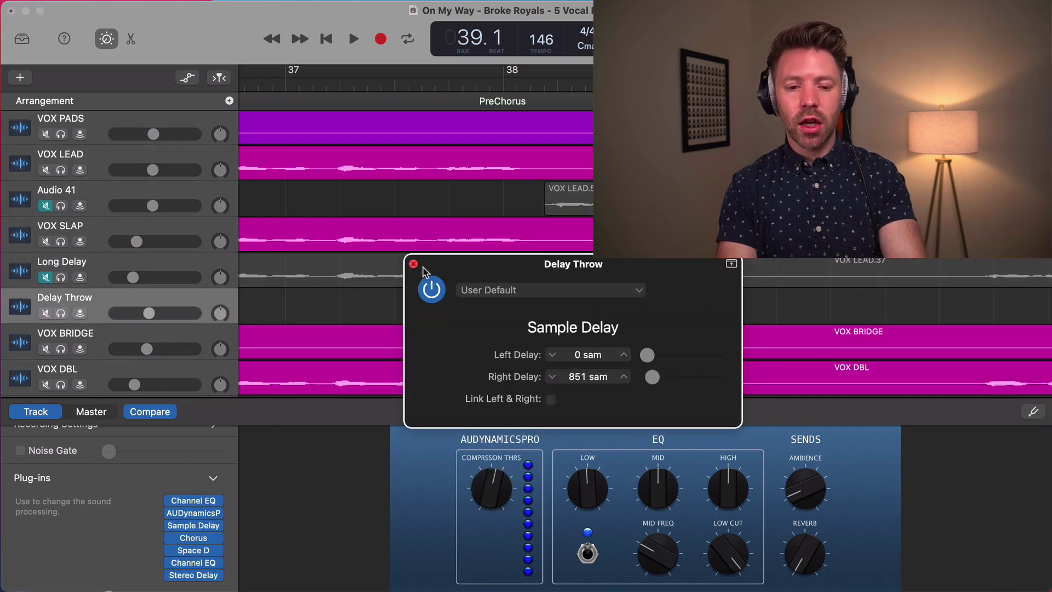
Solo Delay Throw, play its phrase from bar 38 with the Sample Delay settings open, and close that plug-in
{"action": "left_click", "coordinate": [546, 88]}
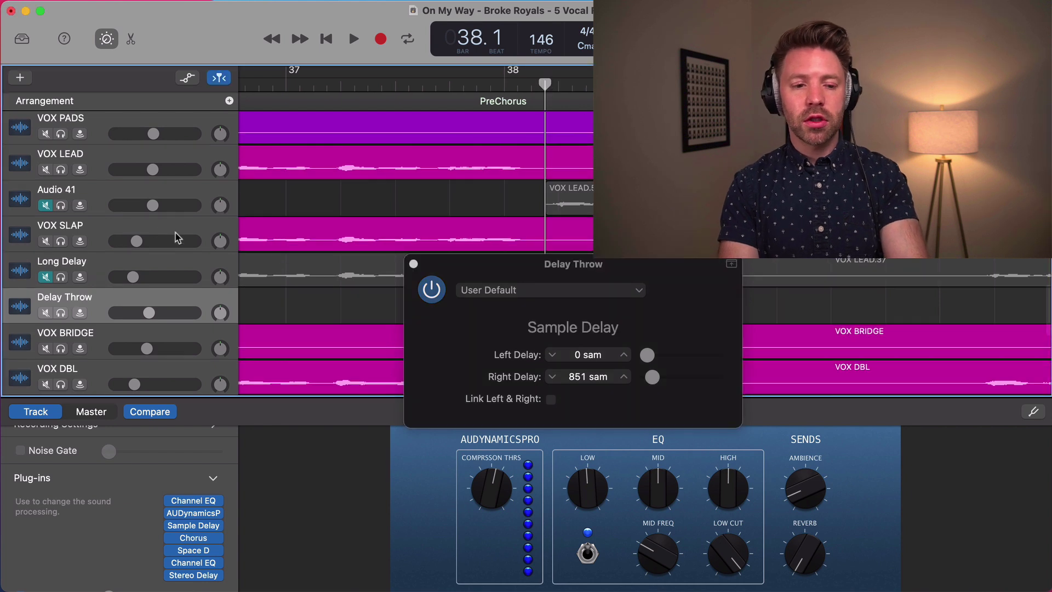
{"action": "left_click", "coordinate": [60, 313]}
{"action": "key", "text": "space"}
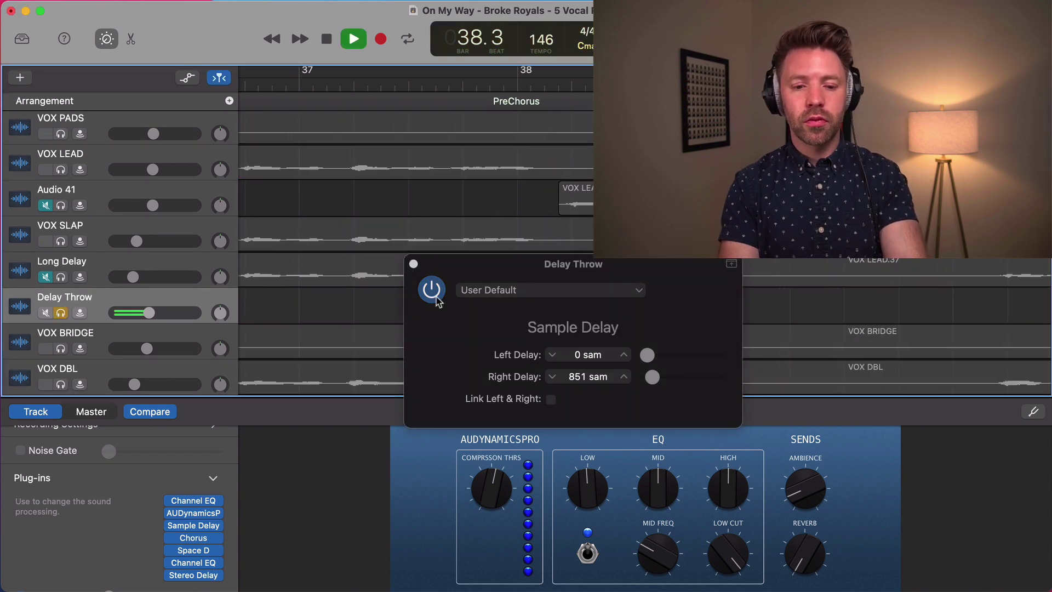
{"action": "key", "text": "space"}
{"action": "left_click", "coordinate": [192, 526]}
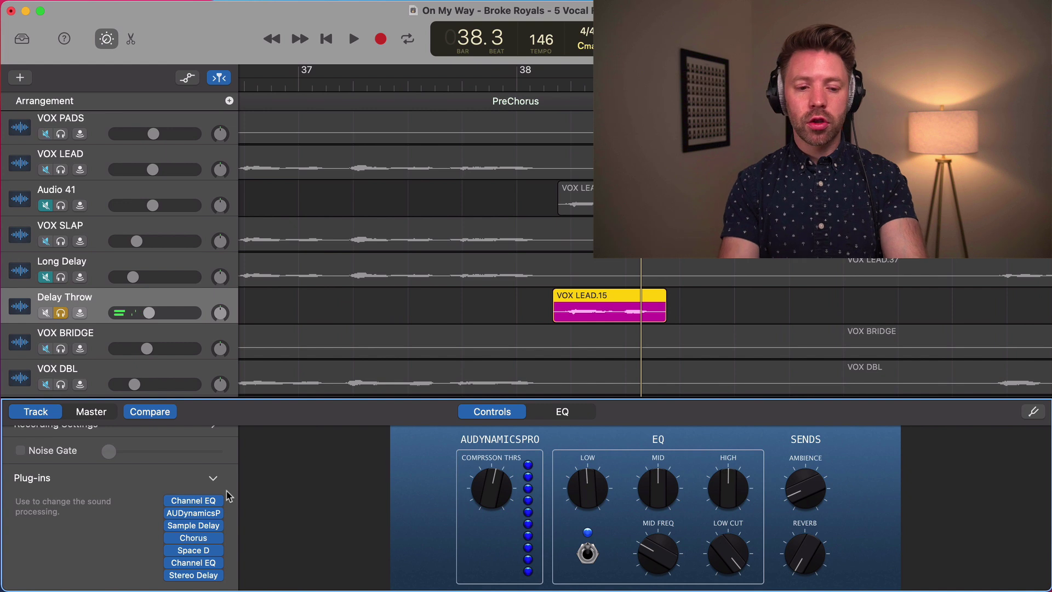
Open Delay Throw's Chorus settings and play the soloed phrase from bar 38
{"action": "left_click", "coordinate": [193, 538]}
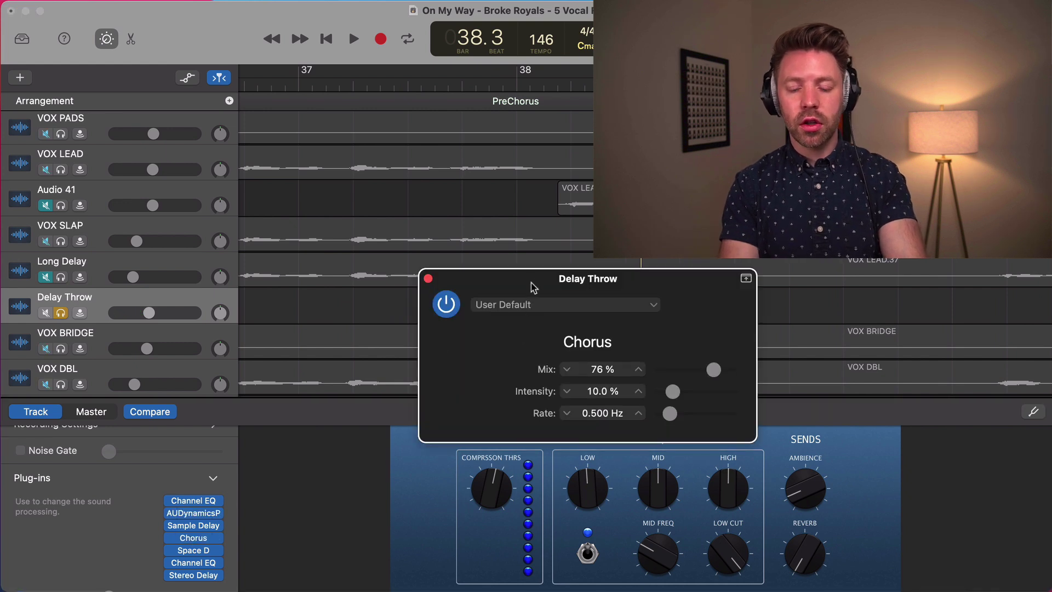
{"action": "left_click", "coordinate": [559, 87]}
{"action": "key", "text": "space"}
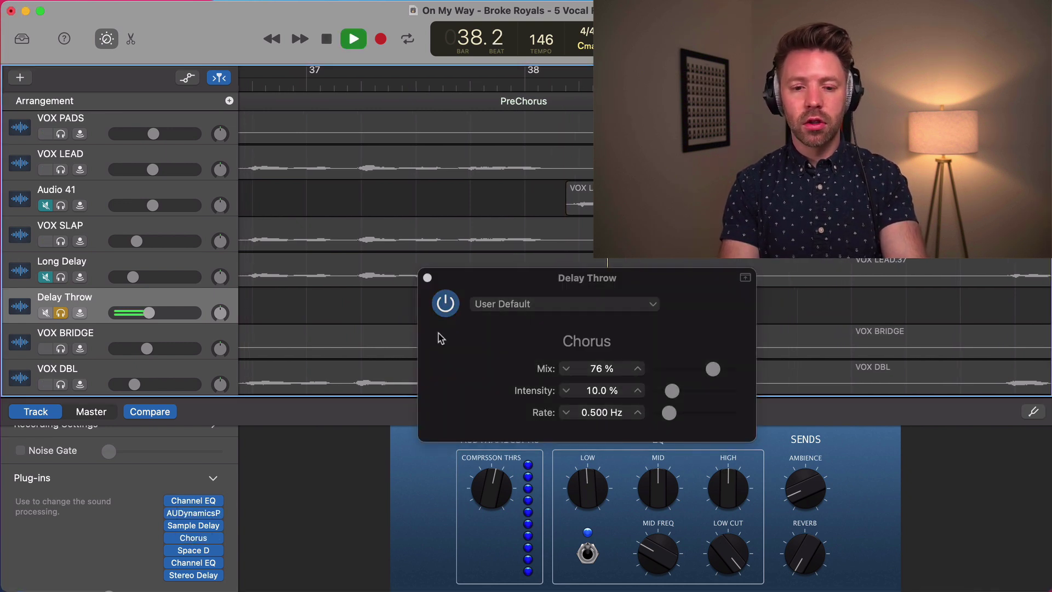
{"action": "key", "text": "space"}
Examine the Space Designer settings and the second Channel EQ's curve on Delay Throw
{"action": "left_click", "coordinate": [193, 551]}
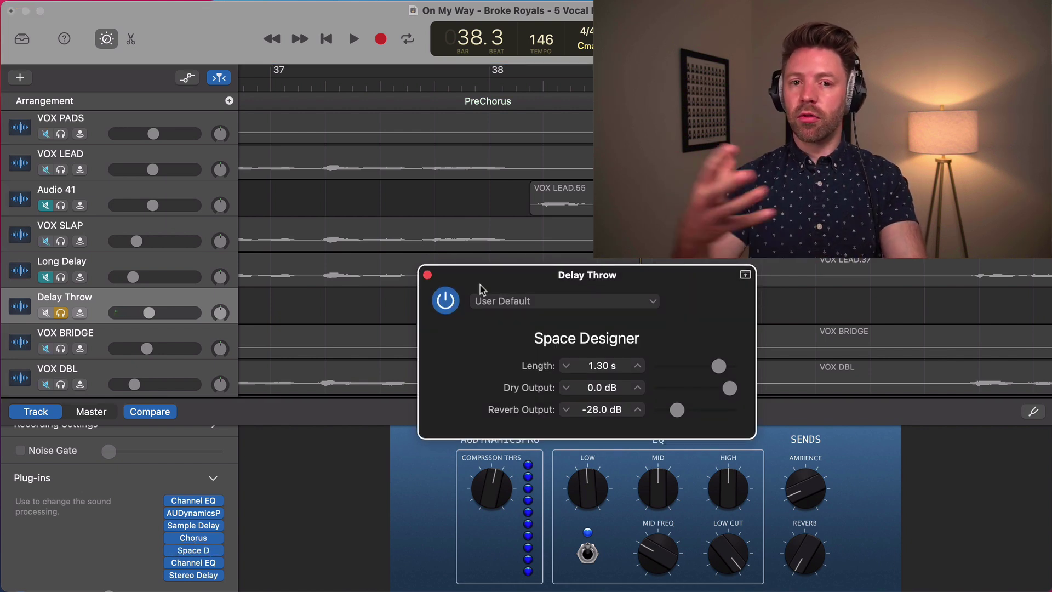
{"action": "left_click", "coordinate": [193, 562]}
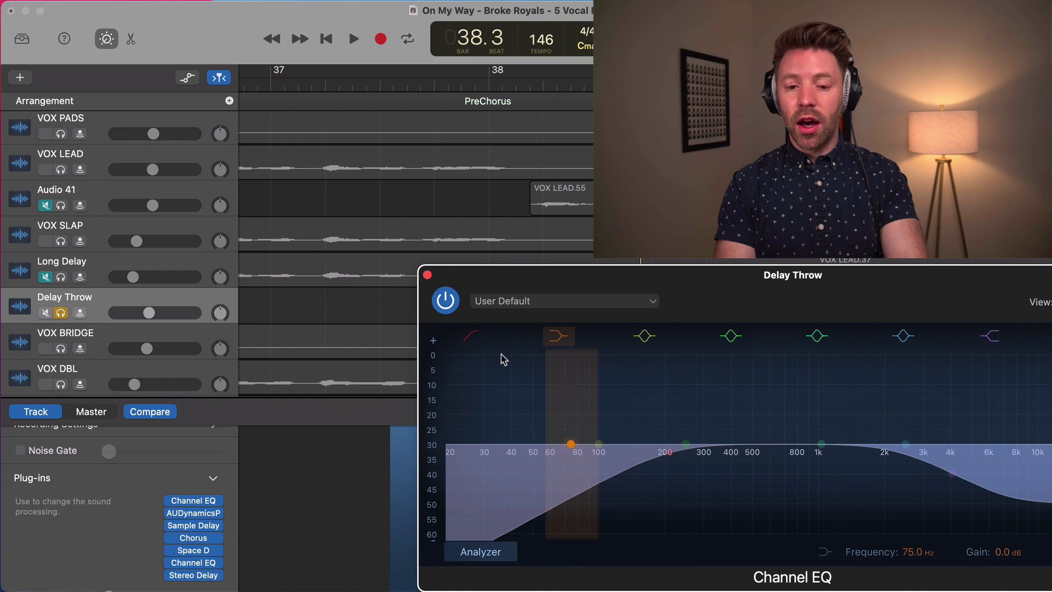
{"action": "left_click_drag", "start_coordinate": [623, 285], "coordinate": [433, 240]}
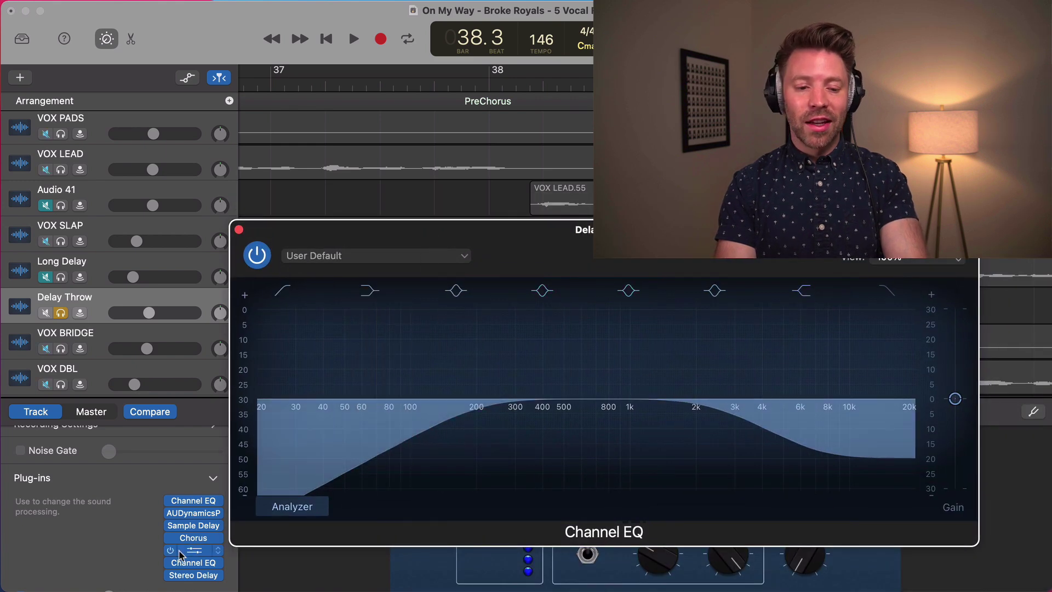
Open Delay Throw's Stereo Delay settings, play the soloed phrase from bar 38, and close the plug-in
{"action": "left_click", "coordinate": [189, 575]}
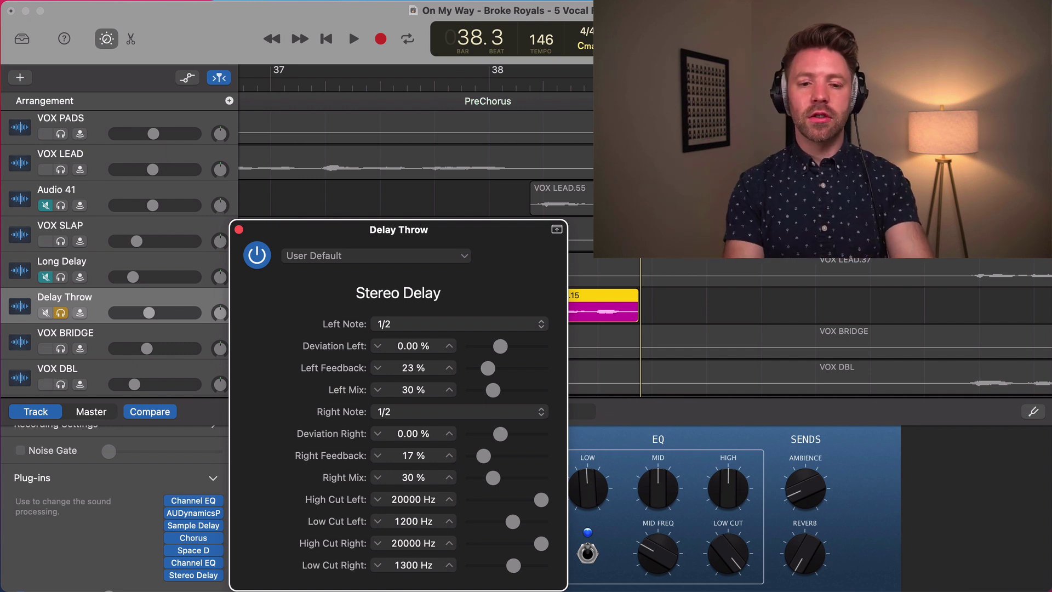
{"action": "left_click", "coordinate": [515, 89]}
{"action": "key", "text": "space"}
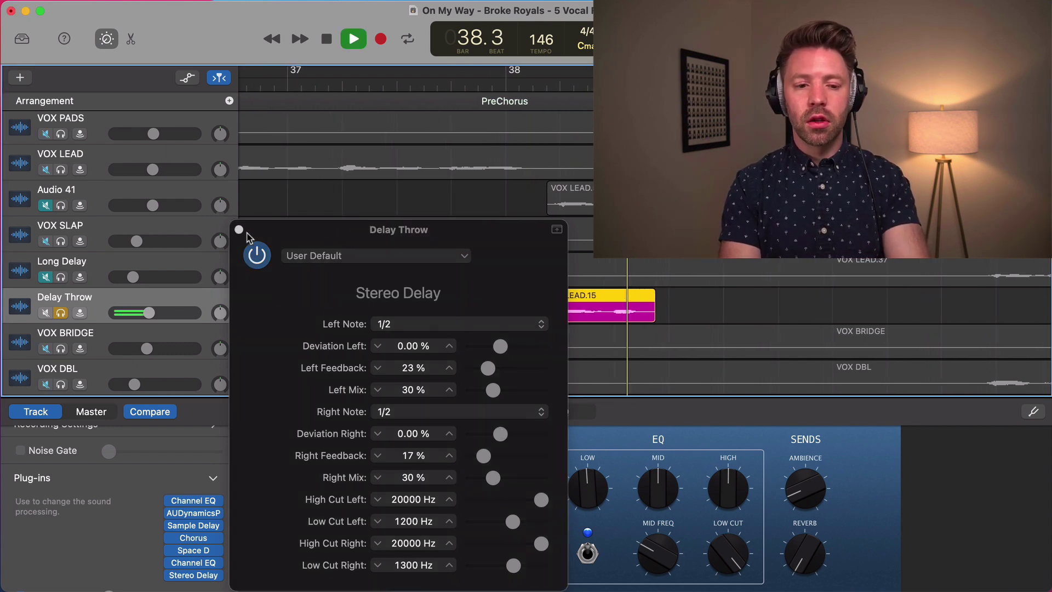
{"action": "left_click", "coordinate": [239, 230]}
{"action": "key", "text": "space"}
Unsolo Delay Throw and play the full mix from bar 37 through the delayed phrase
{"action": "left_click", "coordinate": [62, 313]}
{"action": "scroll", "coordinate": [383, 237], "scroll_direction": "left", "scroll_amount": 5}
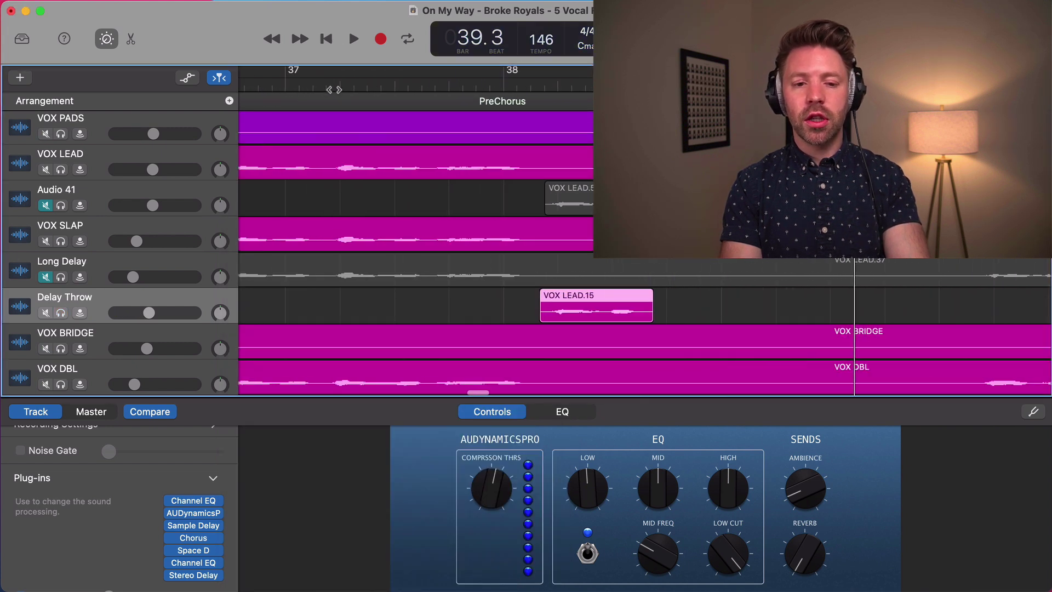
{"action": "left_click", "coordinate": [349, 87]}
{"action": "key", "text": "space"}
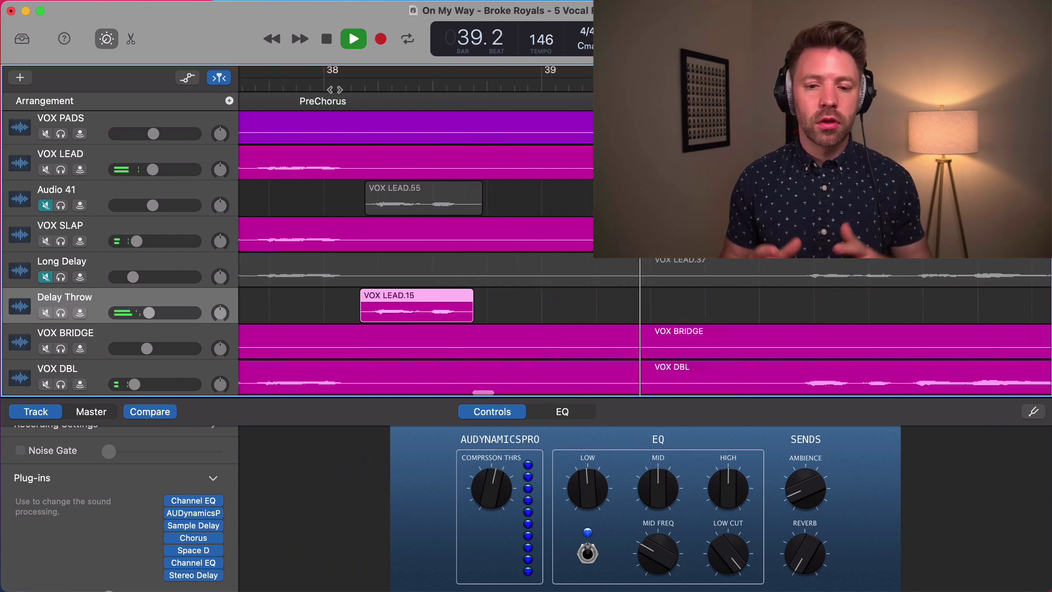
{"action": "key", "text": "space"}
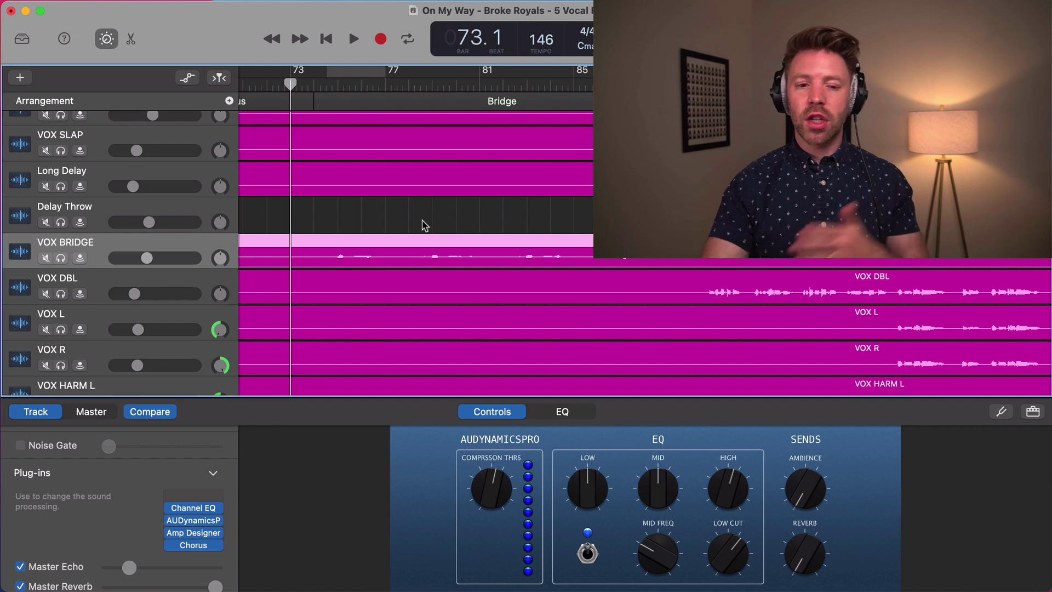
Play the full mix from bar 73 through the bridge vocal on VOX BRIDGE
{"action": "key", "text": "space"}
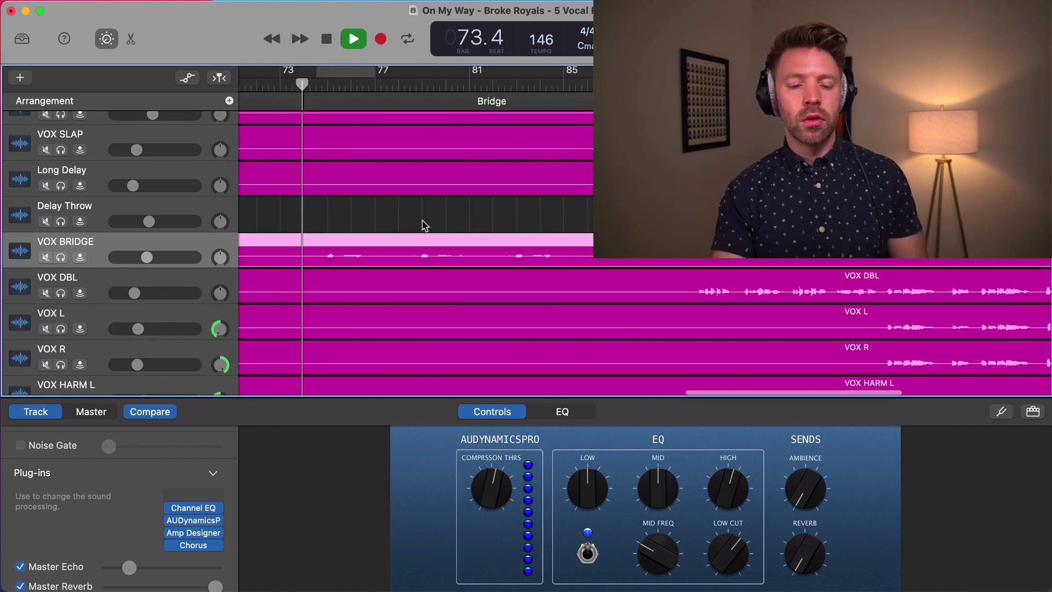
{"action": "scroll", "coordinate": [422, 220], "scroll_direction": "right", "scroll_amount": 1}
{"action": "scroll", "coordinate": [422, 220], "scroll_direction": "up", "scroll_amount": 1}
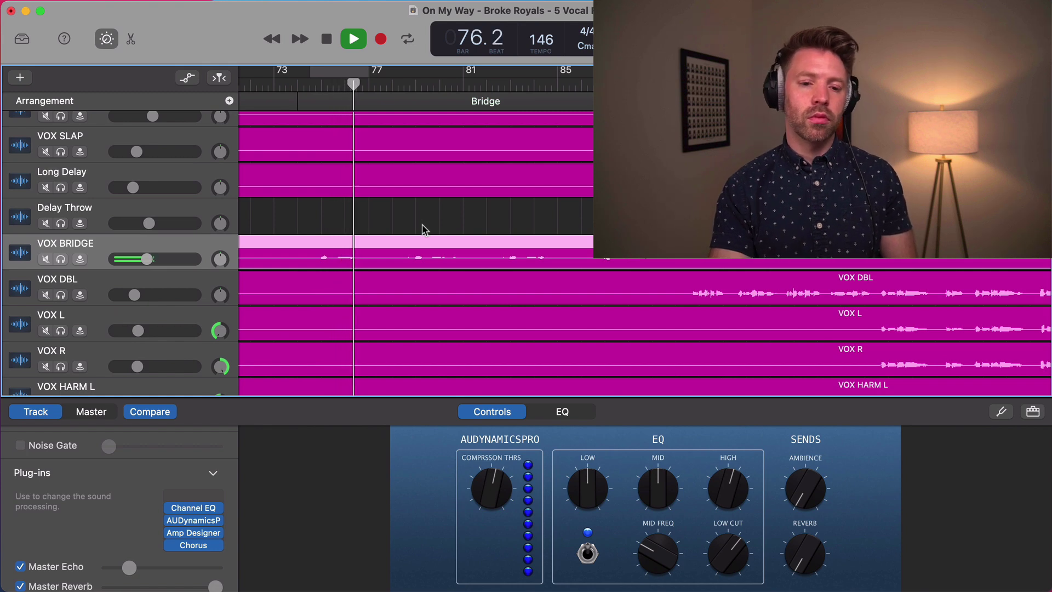
{"action": "scroll", "coordinate": [422, 231], "scroll_direction": "right", "scroll_amount": 1}
{"action": "scroll", "coordinate": [420, 233], "scroll_direction": "down", "scroll_amount": 1}
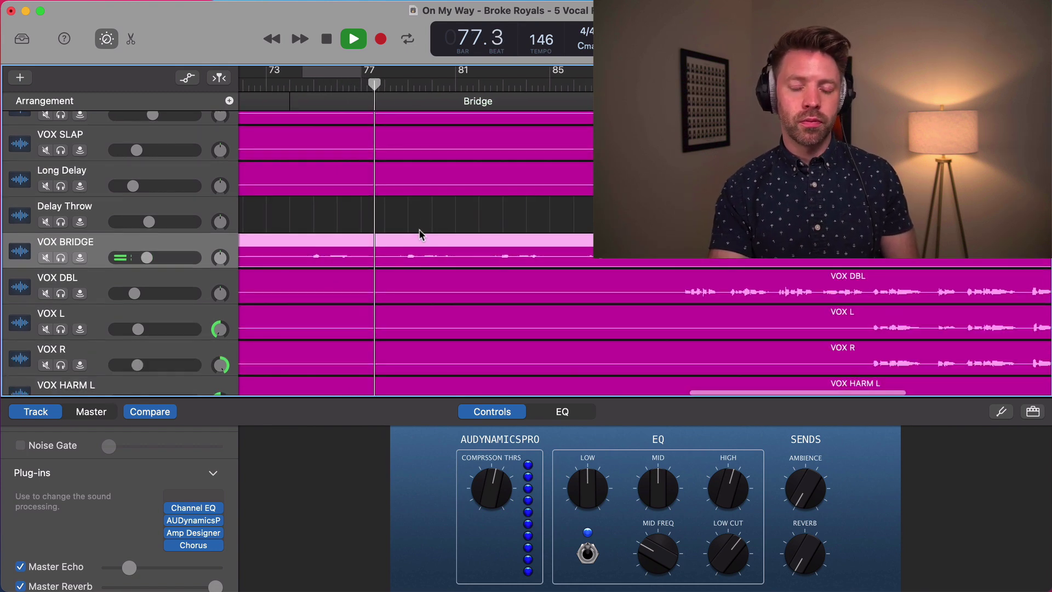
{"action": "scroll", "coordinate": [420, 234], "scroll_direction": "up", "scroll_amount": 1}
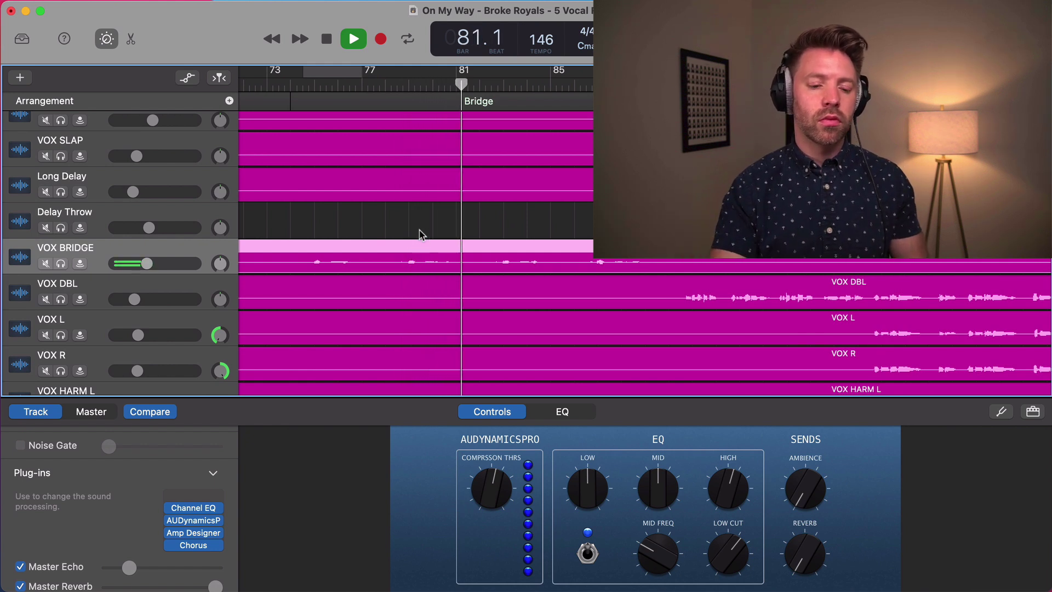
{"action": "key", "text": "space"}
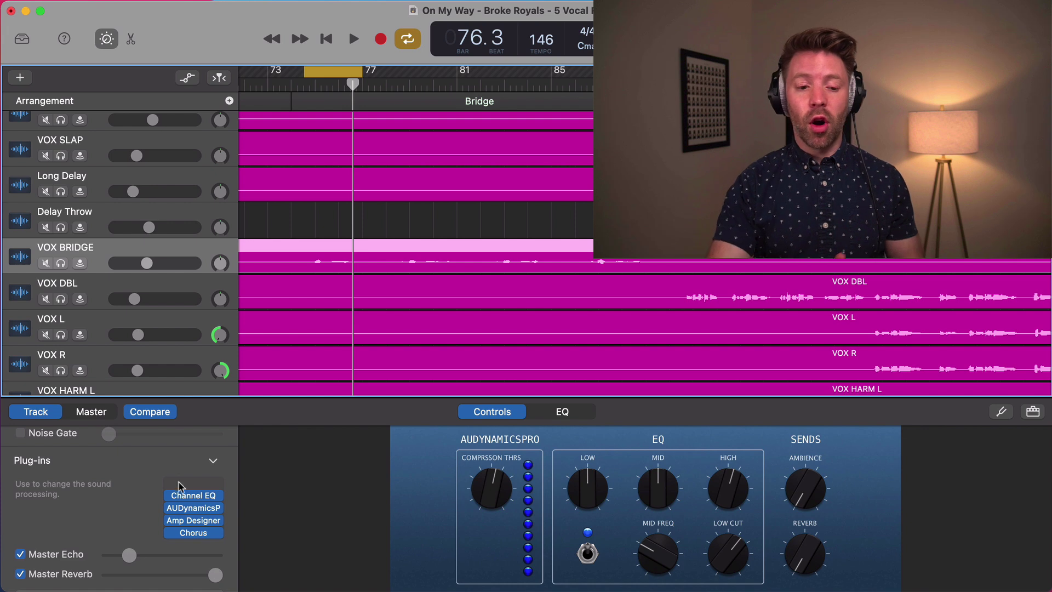
Open VOX BRIDGE's Amp Designer settings, solo the track and play the cycled bridge phrase
{"action": "left_click", "coordinate": [194, 521]}
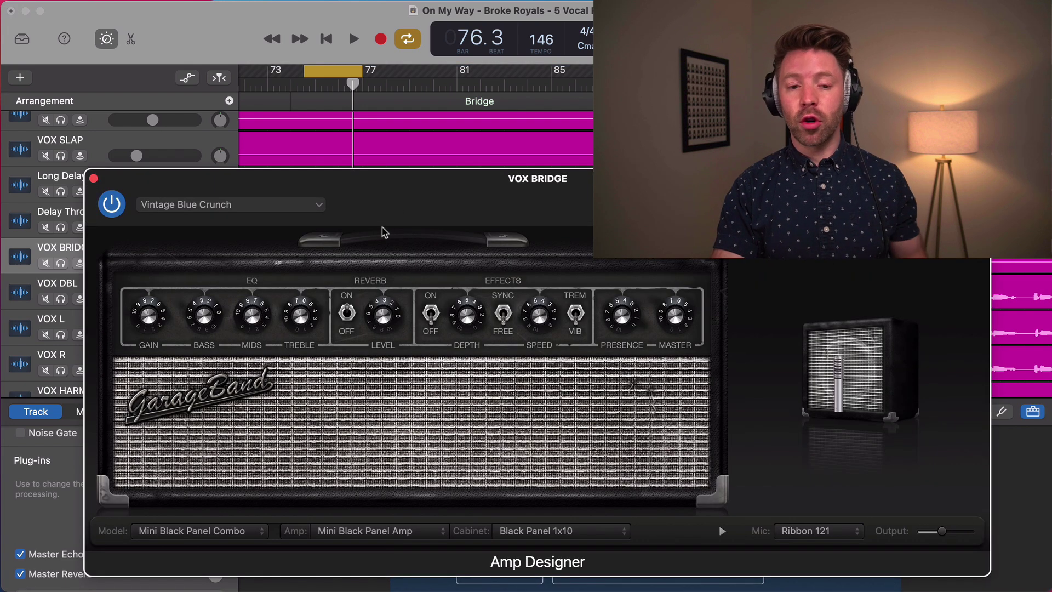
{"action": "left_click_drag", "start_coordinate": [408, 191], "coordinate": [406, 180]}
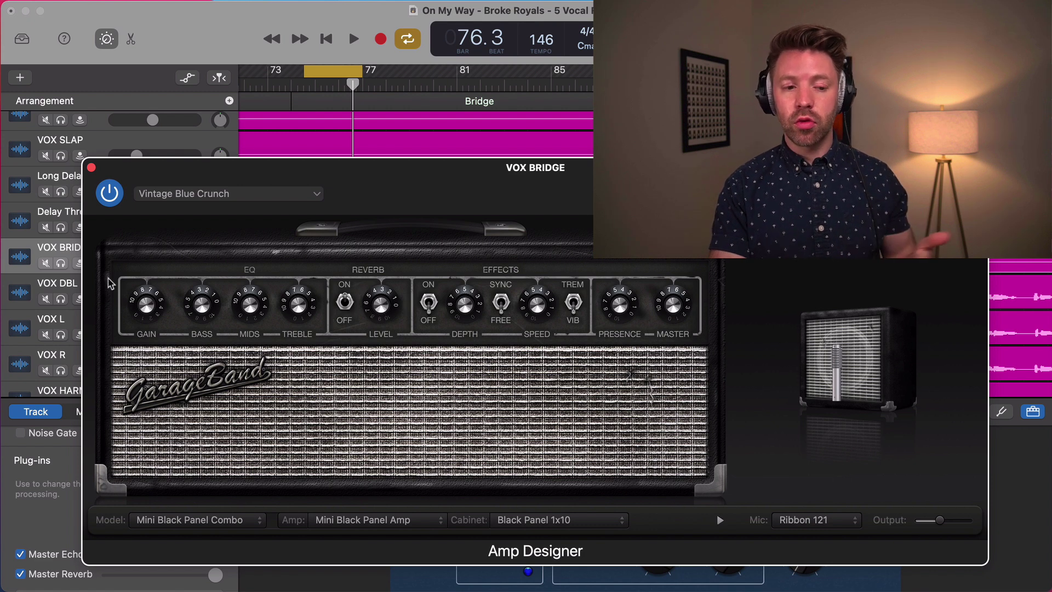
{"action": "left_click", "coordinate": [59, 264]}
{"action": "key", "text": "space"}
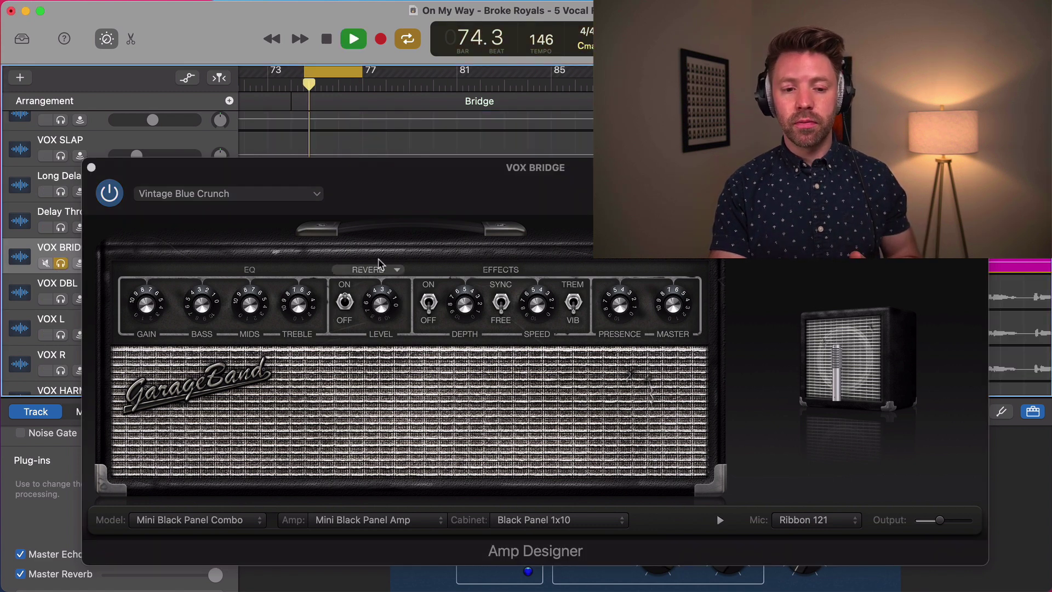
{"action": "left_click", "coordinate": [346, 302]}
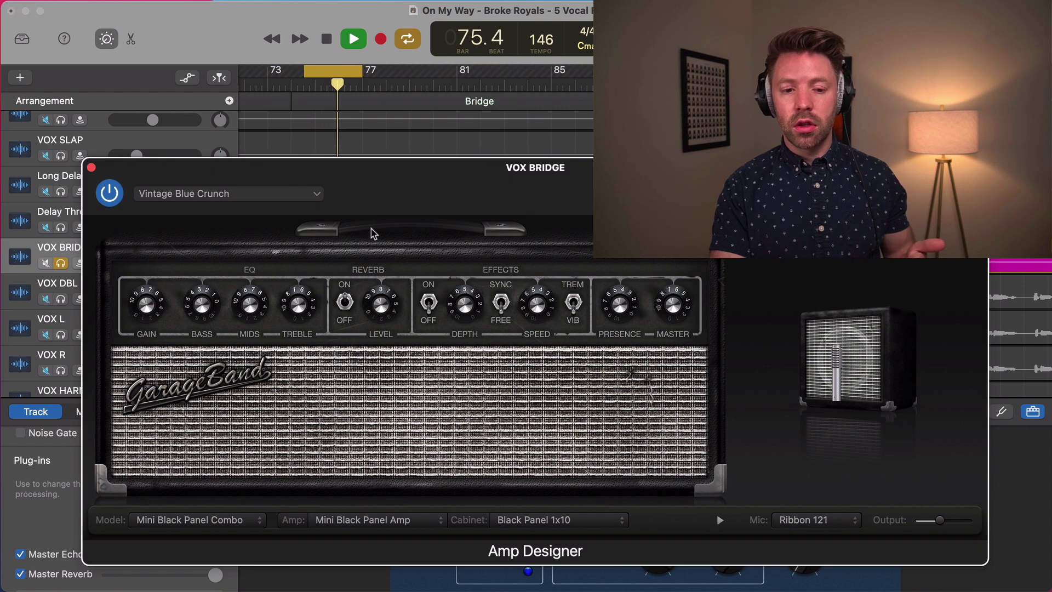
{"action": "key", "text": "space"}
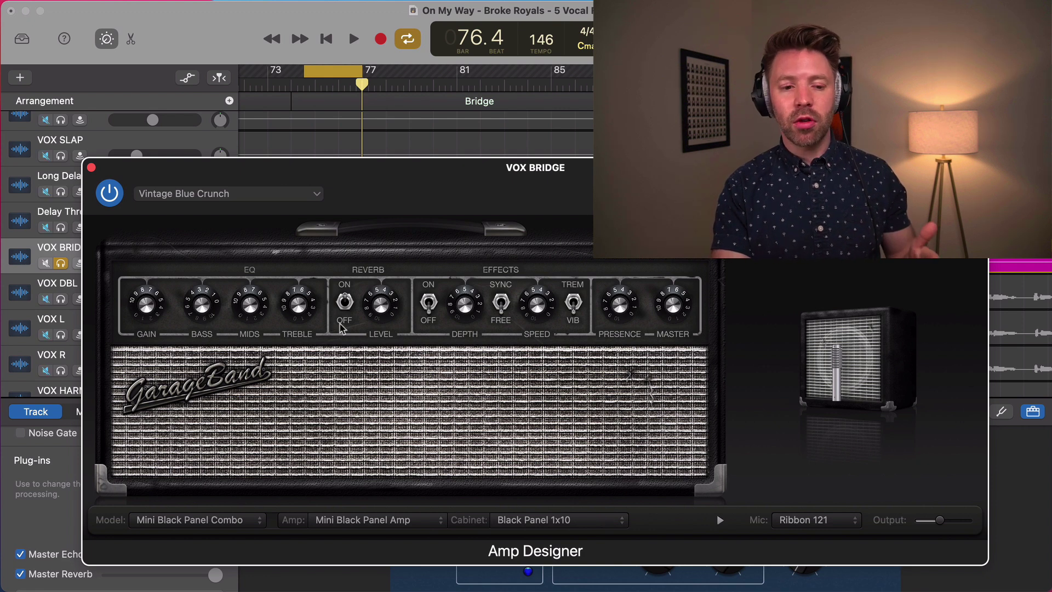
Unsolo VOX BRIDGE, play the cycled phrase in the full mix, and close Amp Designer
{"action": "left_click", "coordinate": [61, 263]}
{"action": "key", "text": "space"}
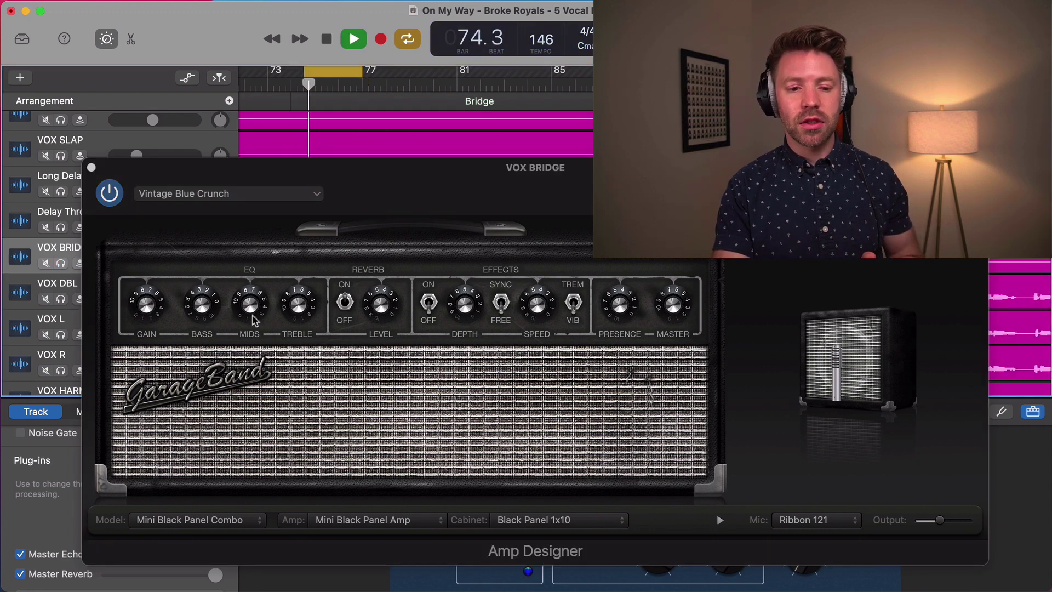
{"action": "key", "text": "space"}
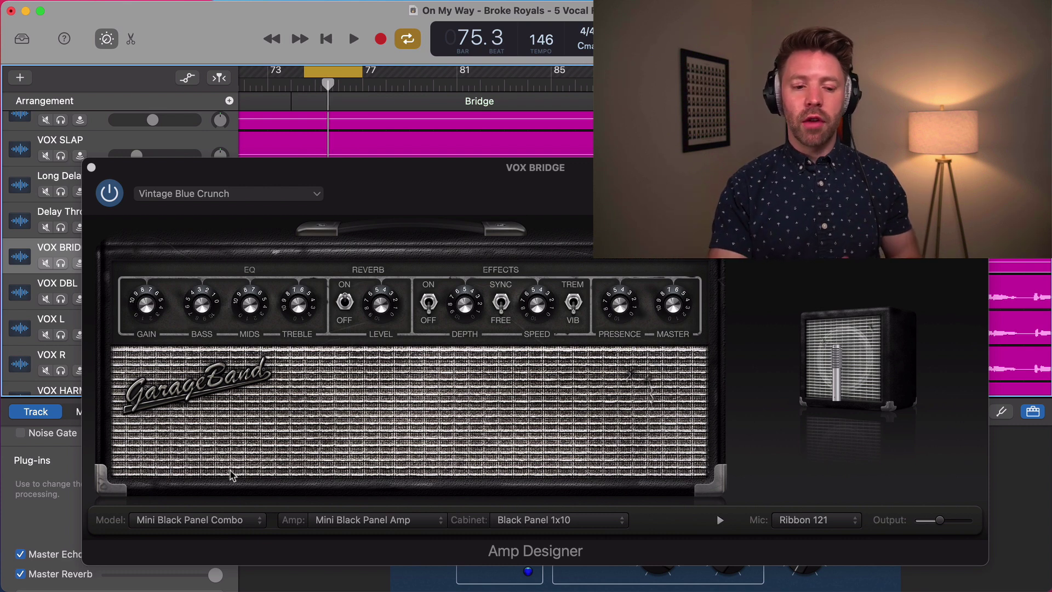
{"action": "mouse_move", "coordinate": [846, 398]}
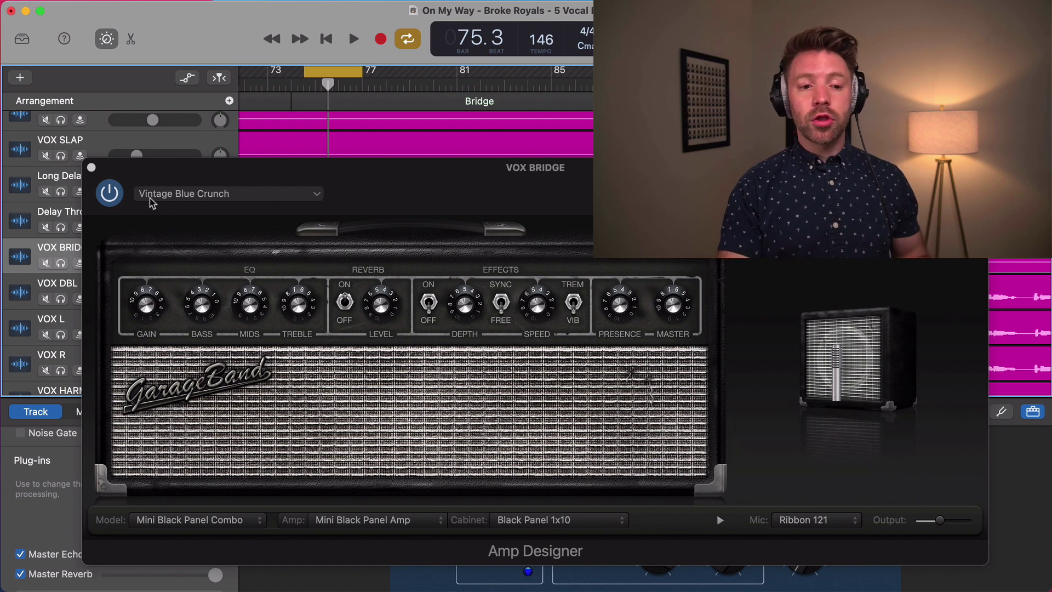
{"action": "left_click", "coordinate": [91, 167]}
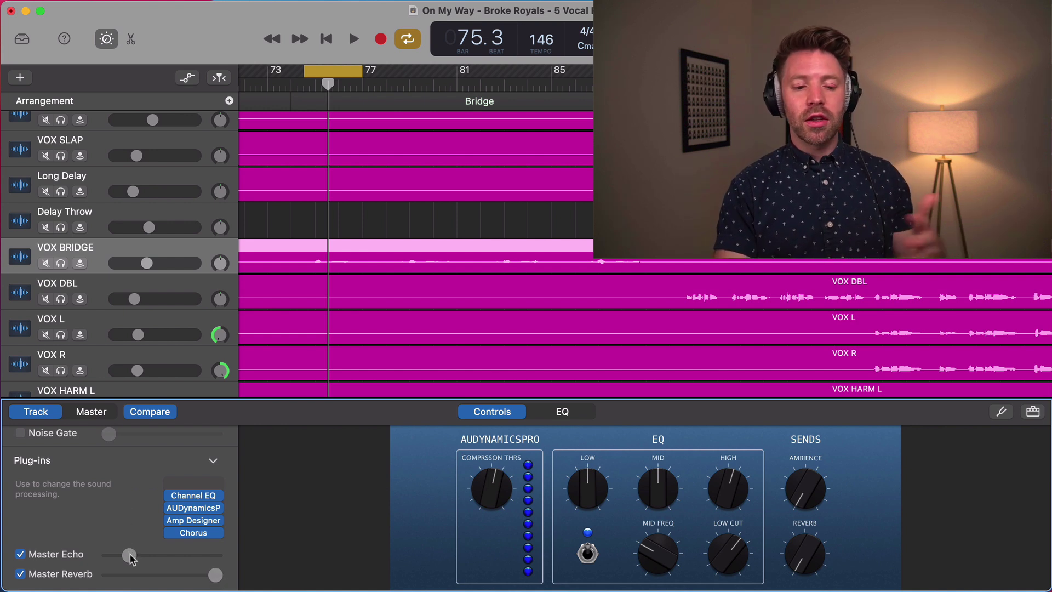
Turn off cycle mode and play the mix from bar 73 into the bridge
{"action": "key", "text": "c"}
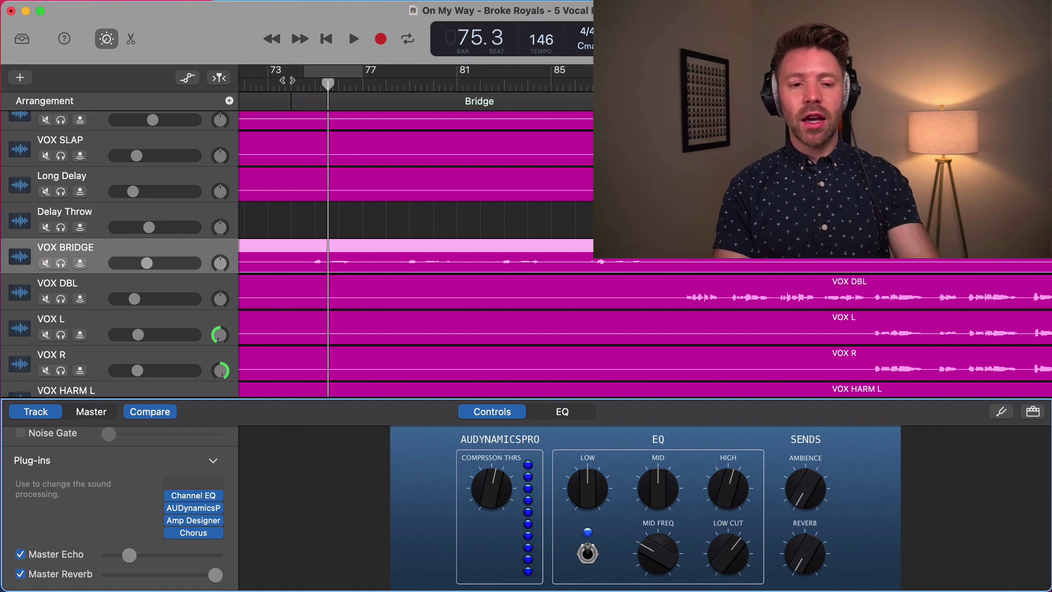
{"action": "left_click", "coordinate": [269, 87]}
{"action": "key", "text": "space"}
{"action": "scroll", "coordinate": [341, 184], "scroll_direction": "left", "scroll_amount": 1}
{"action": "scroll", "coordinate": [339, 183], "scroll_direction": "right", "scroll_amount": 1}
{"action": "scroll", "coordinate": [338, 187], "scroll_direction": "down", "scroll_amount": 5}
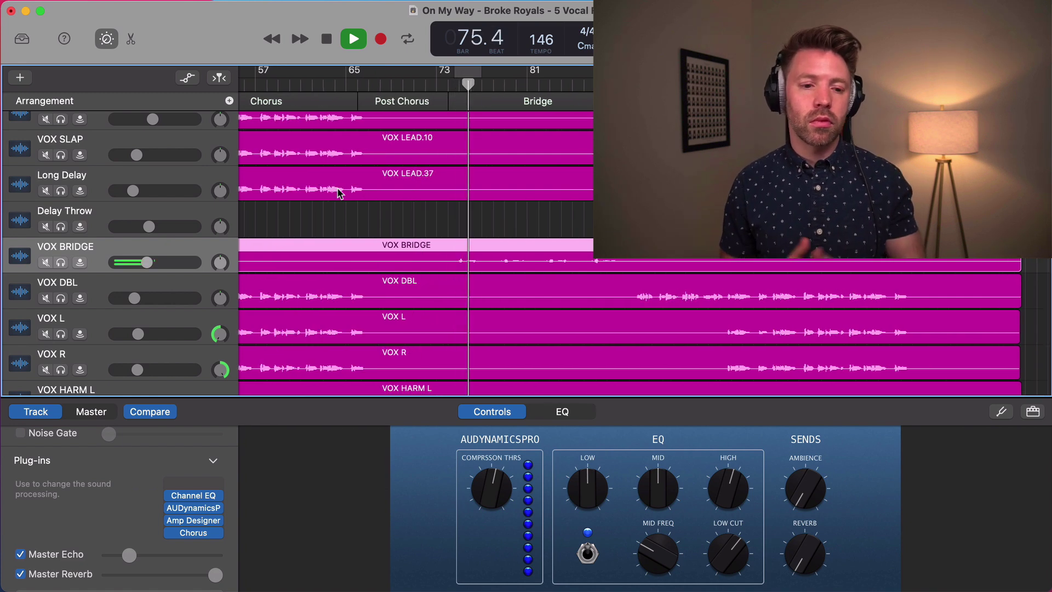
{"action": "key", "text": "space"}
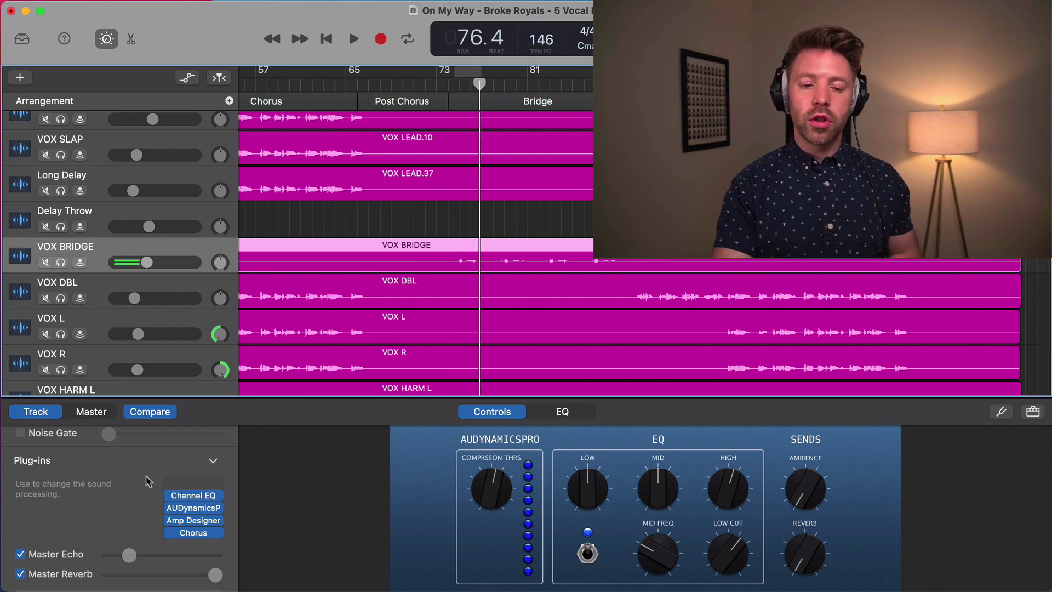
Bypass Amp Designer and disable Master Echo and Master Reverb on VOX BRIDGE, and play the bridge from bar 74
{"action": "mouse_move", "coordinate": [168, 525]}
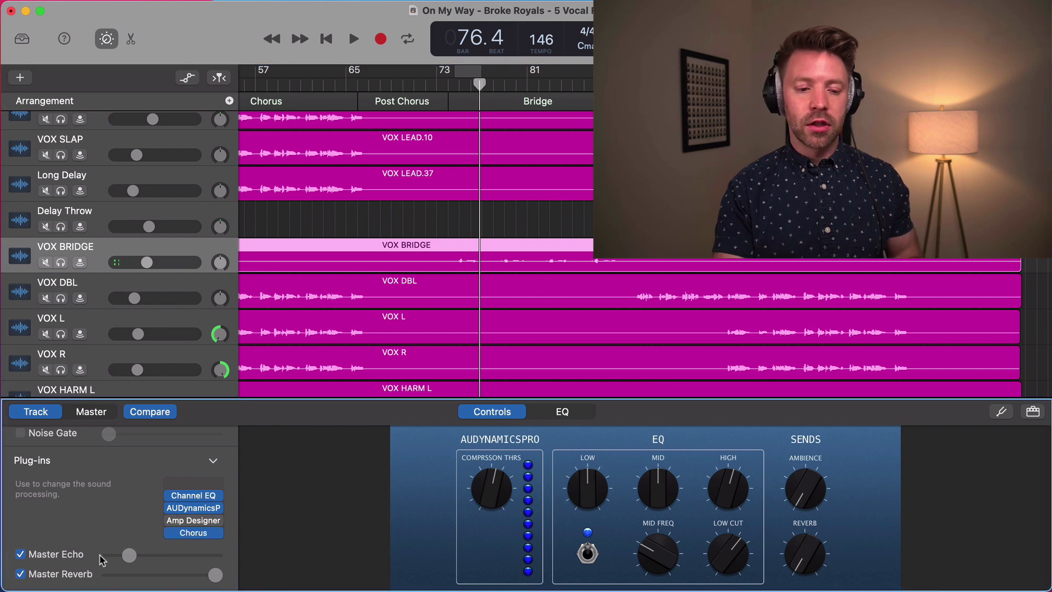
{"action": "left_click", "coordinate": [21, 554]}
{"action": "left_click", "coordinate": [21, 574]}
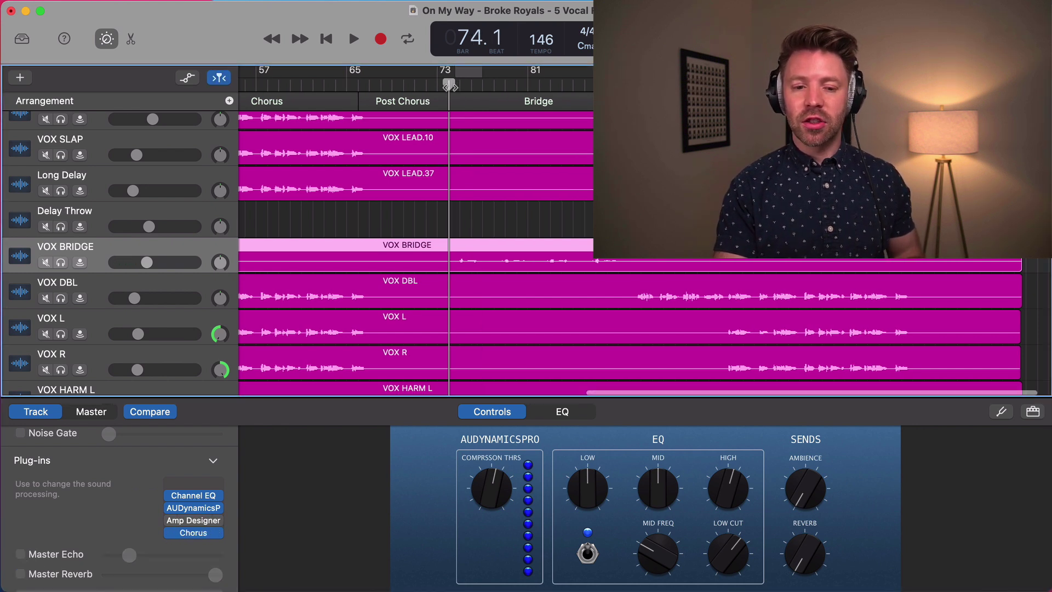
{"action": "key", "text": "space"}
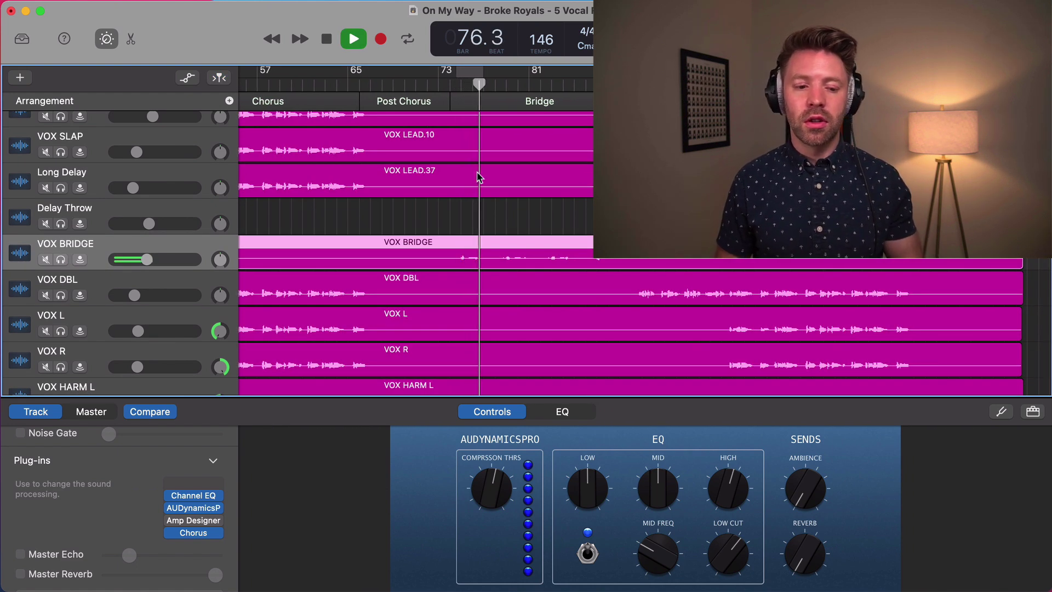
{"action": "key", "text": "space"}
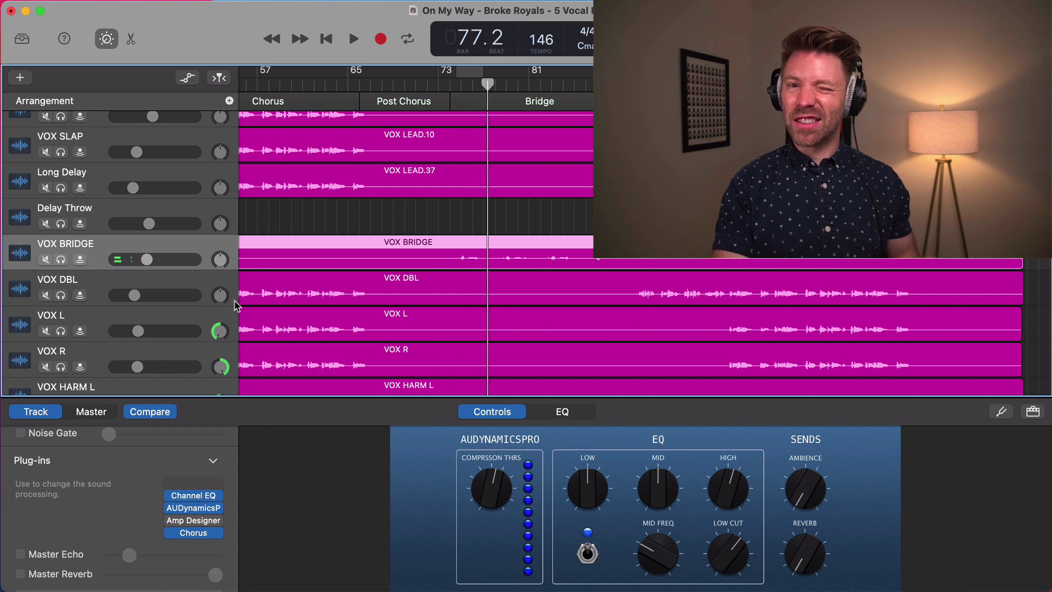
Re-enable Master Echo and Master Reverb on VOX BRIDGE and play the mix into the bridge
{"action": "left_click", "coordinate": [19, 555]}
{"action": "left_click", "coordinate": [20, 573]}
{"action": "mouse_move", "coordinate": [179, 522]}
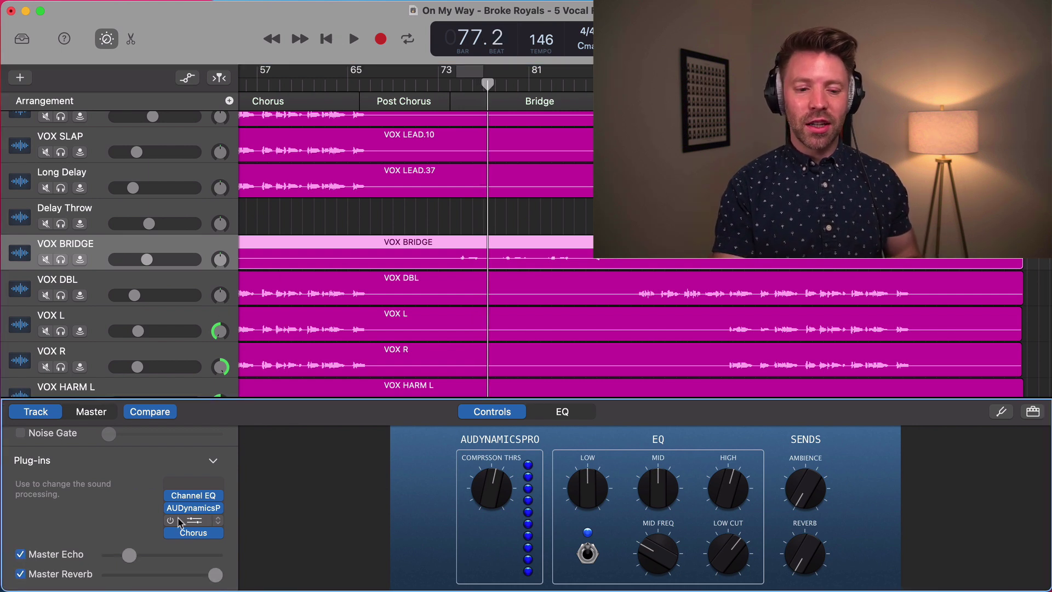
{"action": "left_click", "coordinate": [452, 87]}
{"action": "key", "text": "space"}
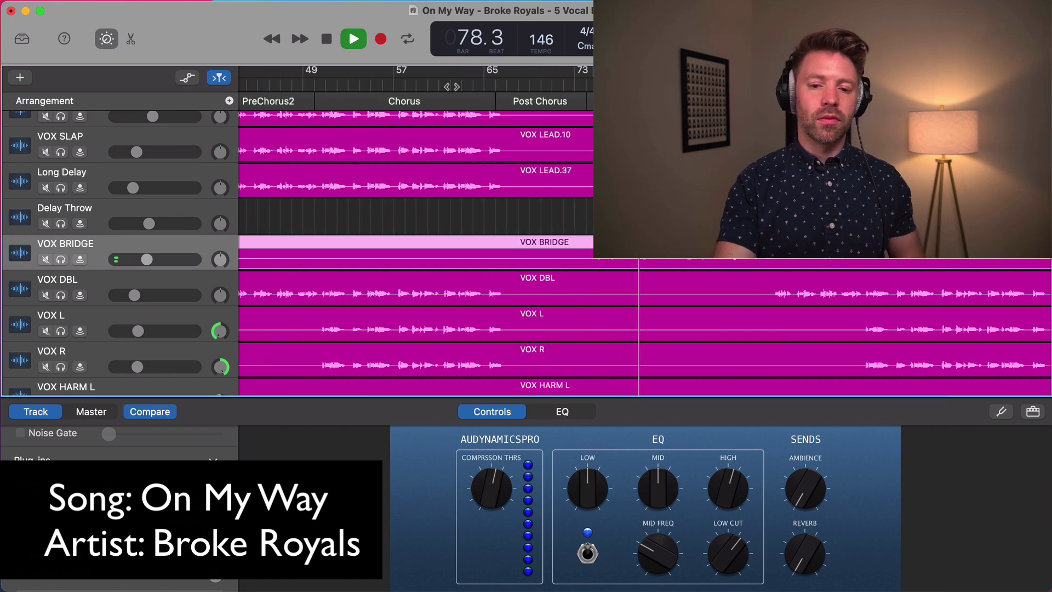
{"action": "key", "text": "space"}
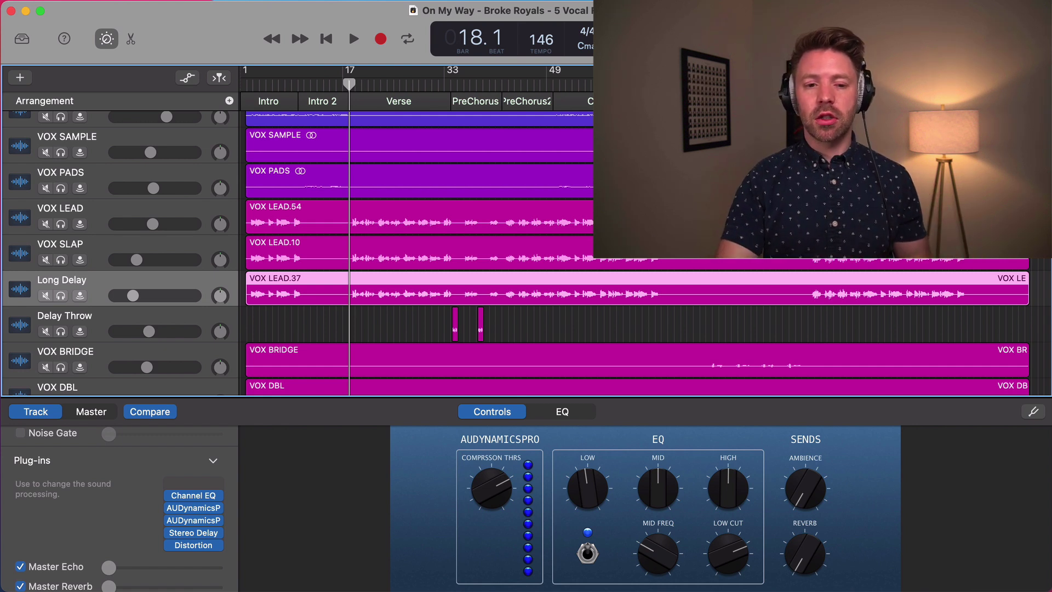
Play the verse vocals from bar 18 and stop at bar 22
{"action": "scroll", "coordinate": [452, 244], "scroll_direction": "up", "scroll_amount": 10}
{"action": "scroll", "coordinate": [452, 245], "scroll_direction": "right", "scroll_amount": 1}
{"action": "scroll", "coordinate": [452, 244], "scroll_direction": "right", "scroll_amount": 5}
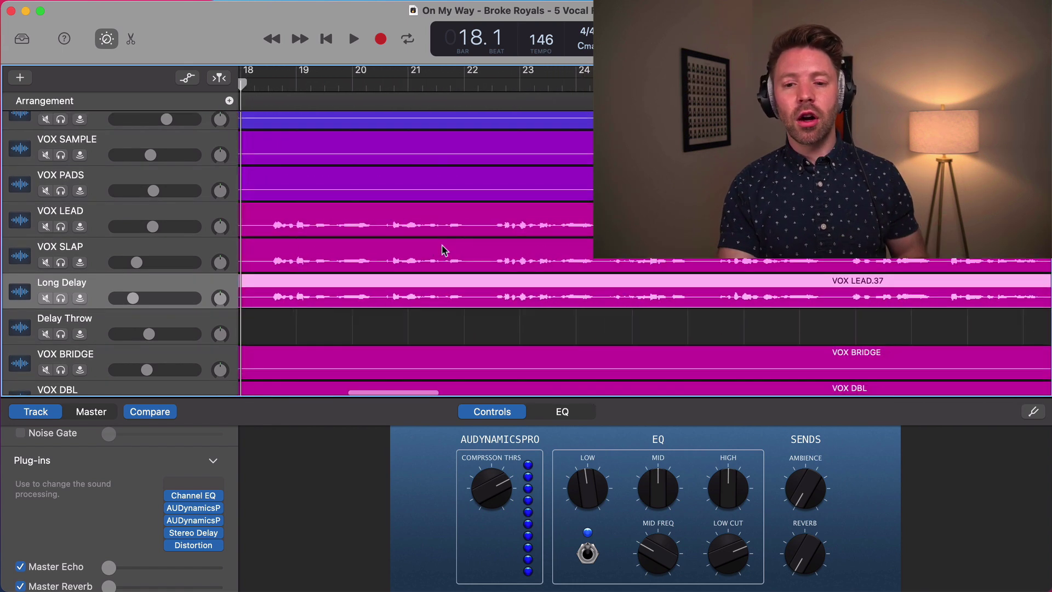
{"action": "scroll", "coordinate": [444, 250], "scroll_direction": "down", "scroll_amount": 1}
{"action": "scroll", "coordinate": [444, 249], "scroll_direction": "left", "scroll_amount": 1}
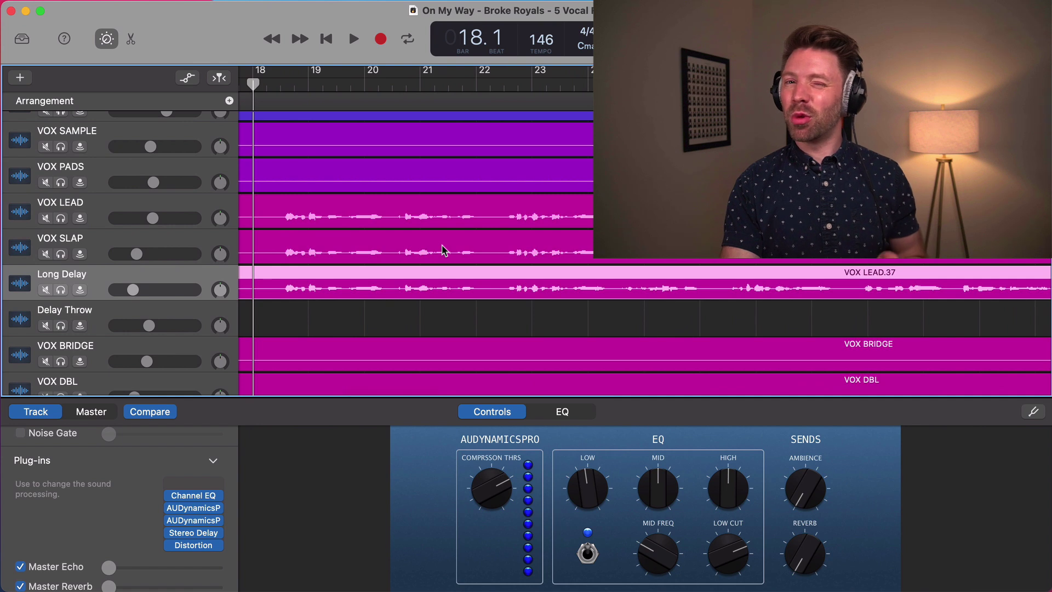
{"action": "key", "text": "space"}
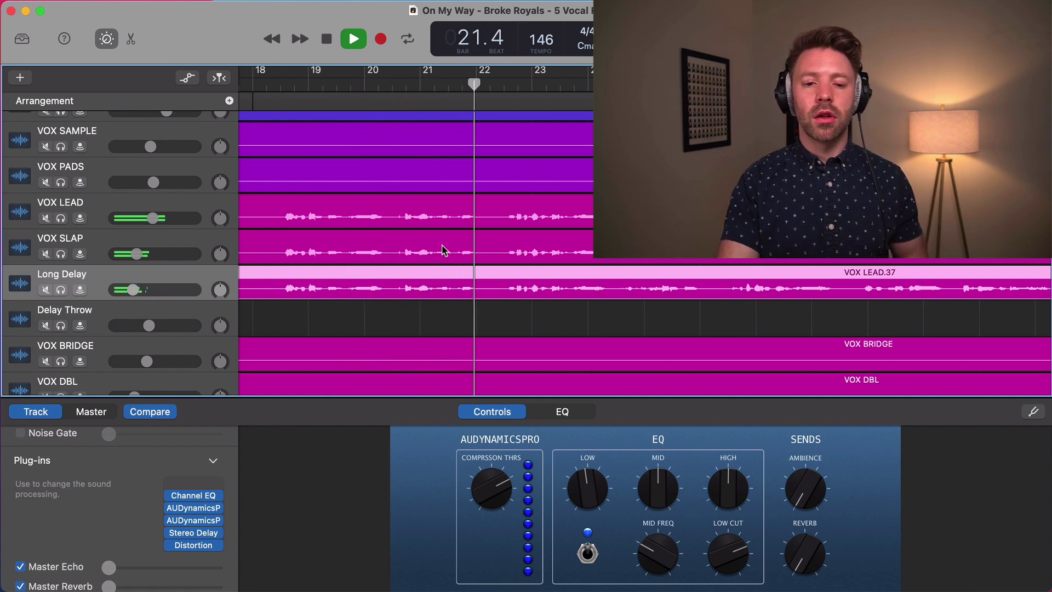
{"action": "key", "text": "space"}
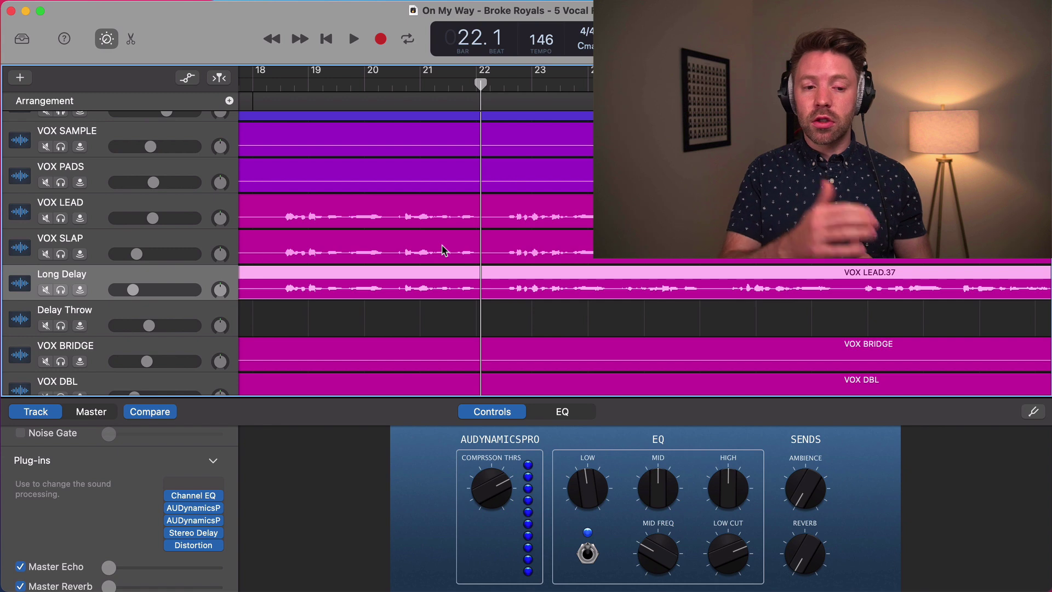
{"action": "key", "text": "a"}
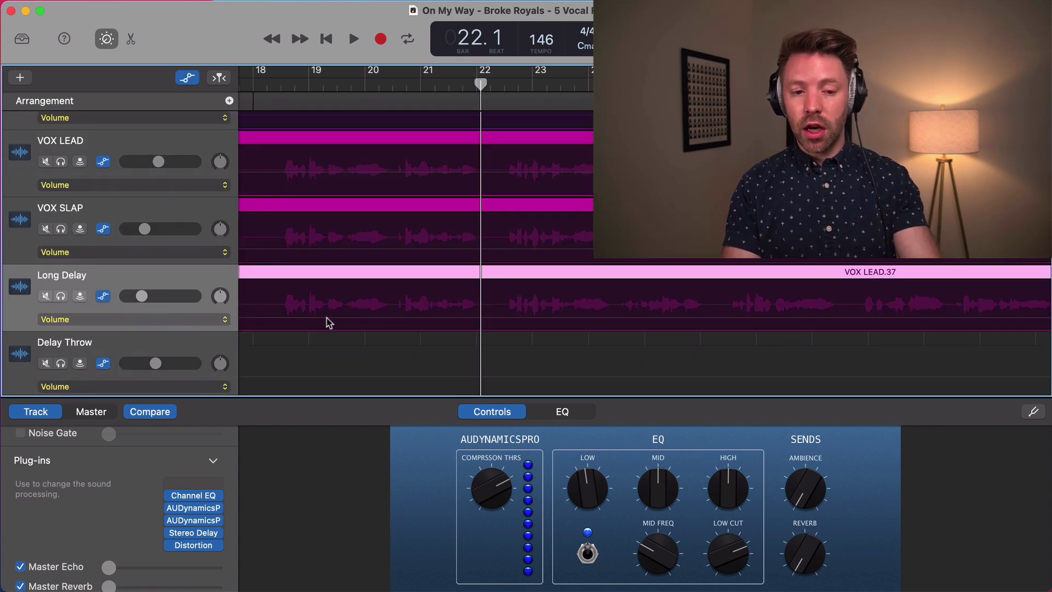
{"action": "key", "text": "a"}
{"action": "key", "text": "super+Up"}
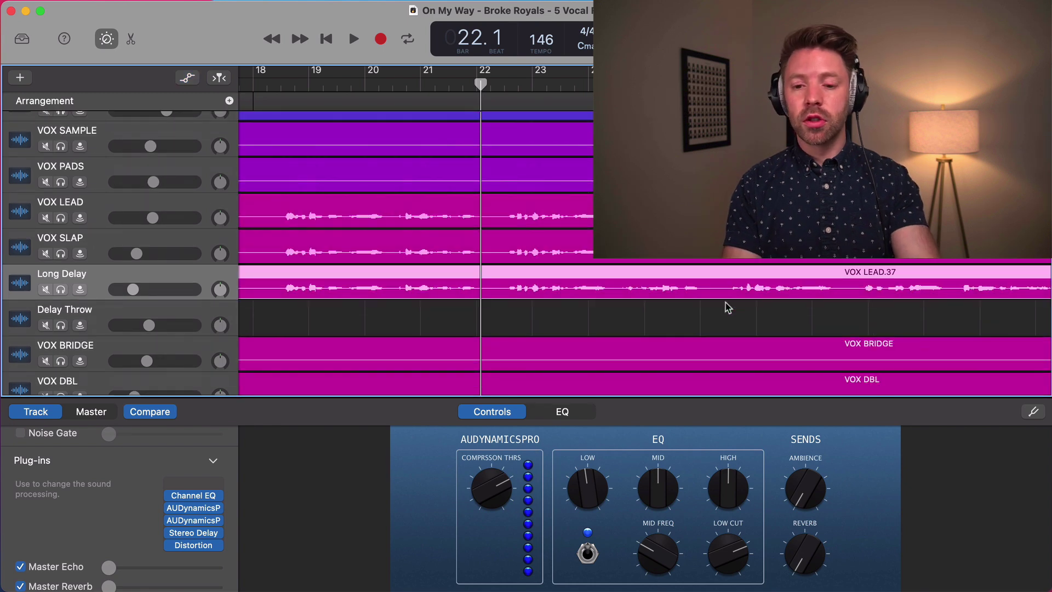
Split the Long Delay region at bars 34 and 18, and delete the verse section between the two splits
{"action": "key", "text": "super+Left"}
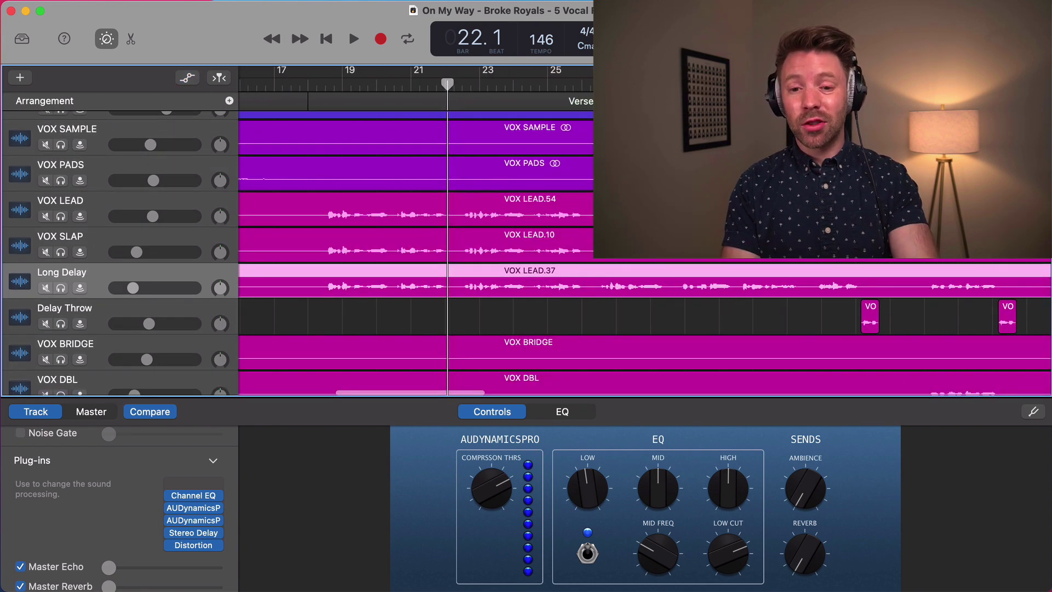
{"action": "left_click", "coordinate": [855, 84]}
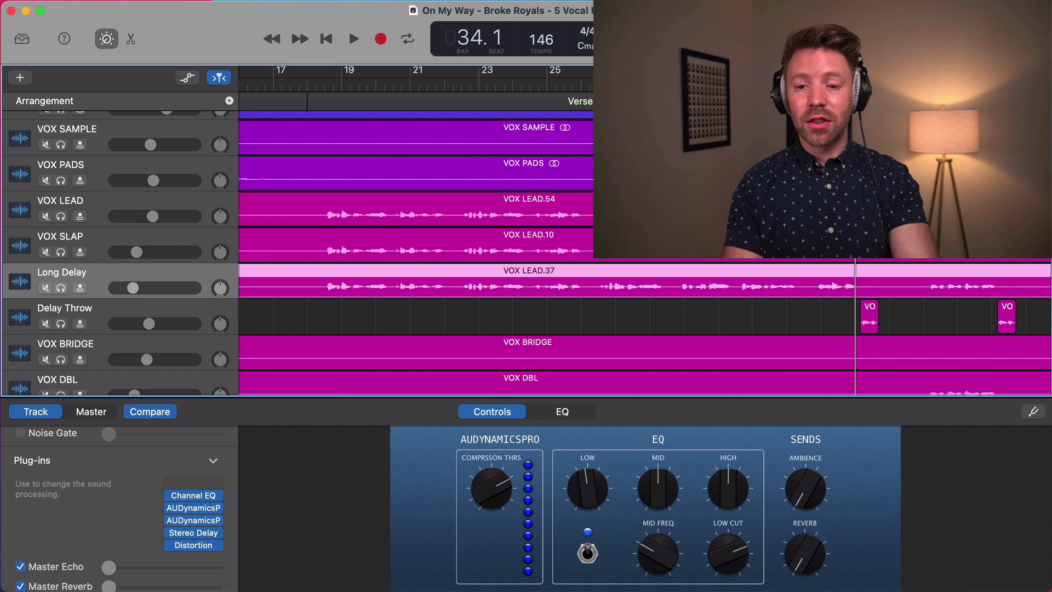
{"action": "key", "text": "super+t"}
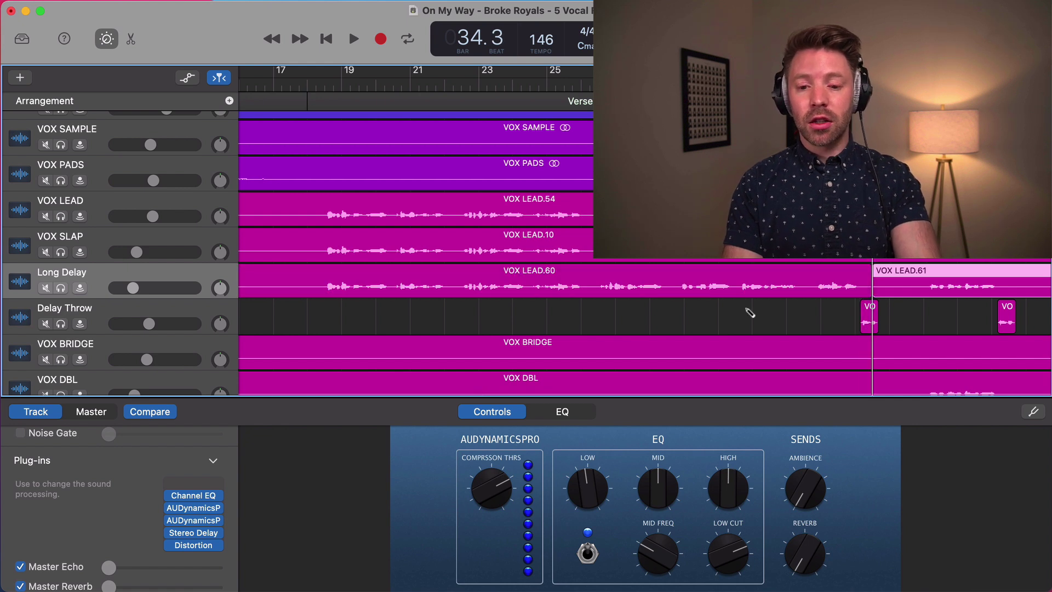
{"action": "left_click", "coordinate": [309, 282]}
{"action": "left_click", "coordinate": [294, 83]}
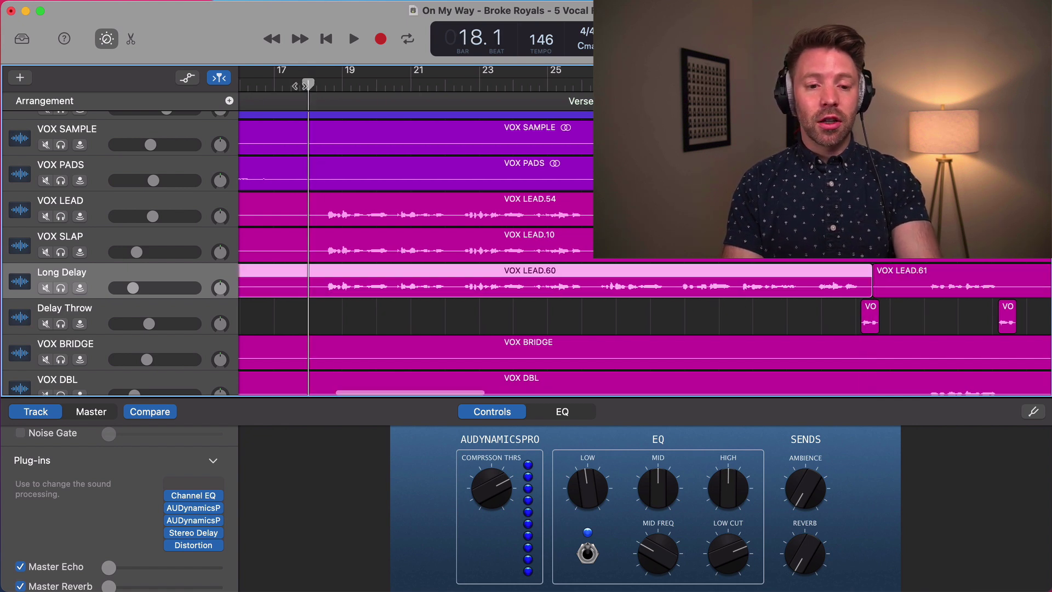
{"action": "key", "text": "super+t"}
{"action": "key", "text": "Delete"}
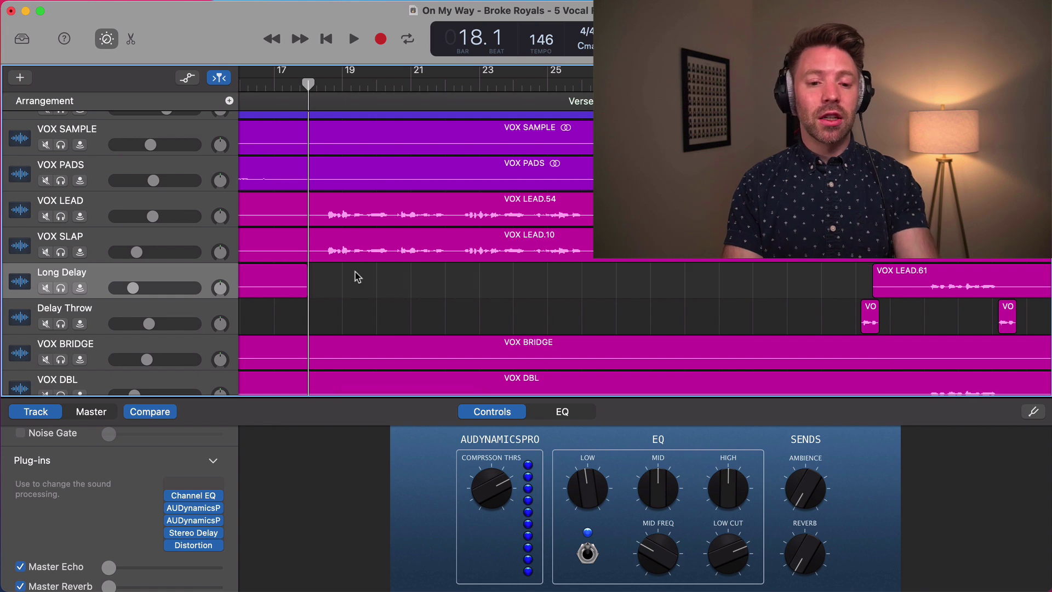
Play the verse without the long delay from bar 18, and undo the Long Delay deletion and both splits
{"action": "key", "text": "space"}
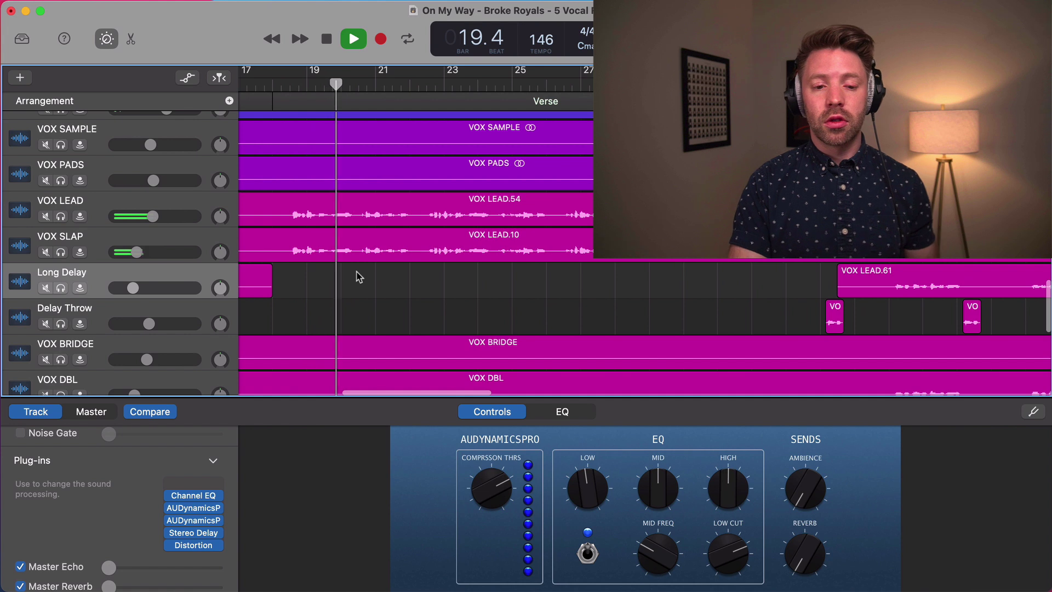
{"action": "key", "text": "space"}
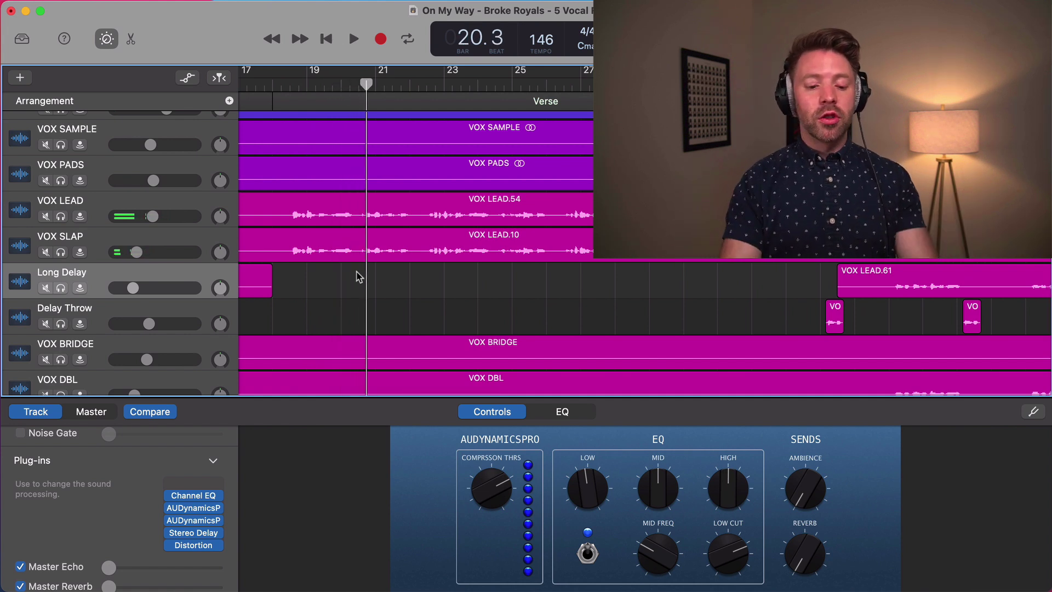
{"action": "key", "text": "super+z"}
{"action": "key", "text": "super+z"}
{"action": "key", "text": "super+z"}
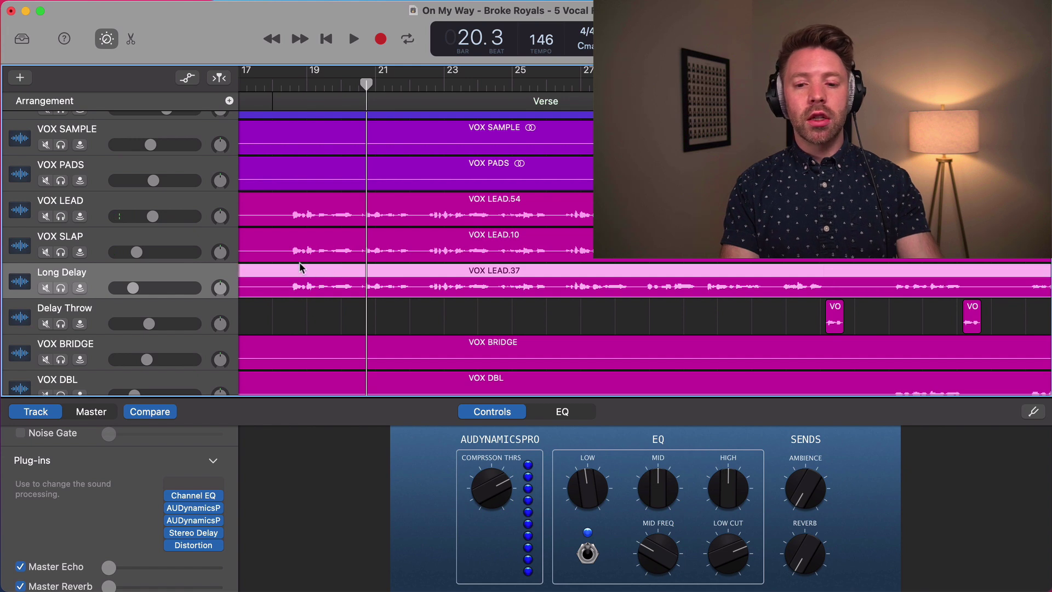
Show the automation lanes and set VOX LEAD's lane to Reverb
{"action": "scroll", "coordinate": [419, 251], "scroll_direction": "right", "scroll_amount": 3}
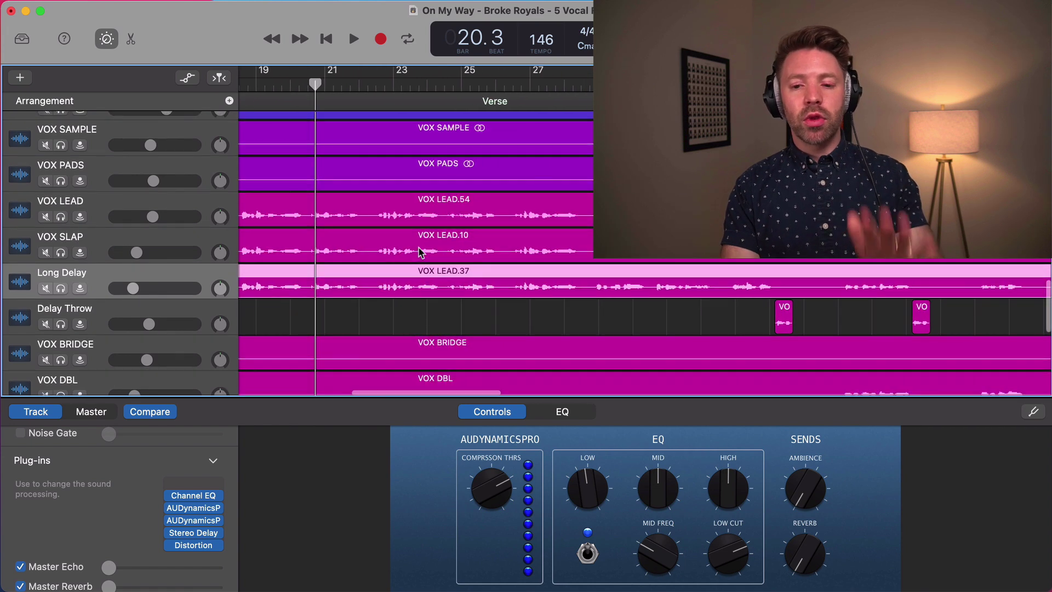
{"action": "scroll", "coordinate": [419, 251], "scroll_direction": "left", "scroll_amount": 3}
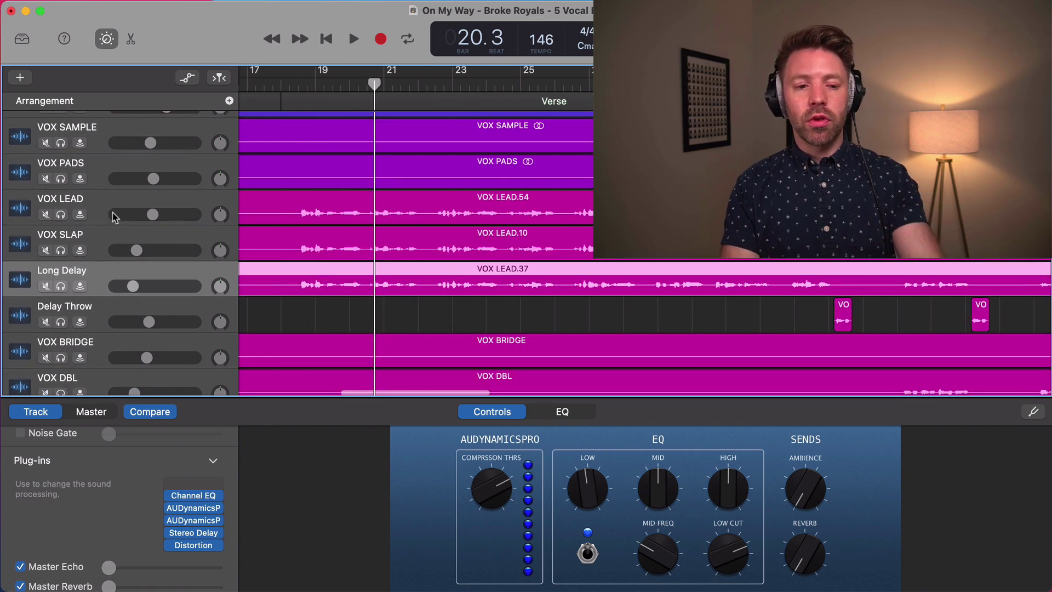
{"action": "left_click", "coordinate": [103, 209]}
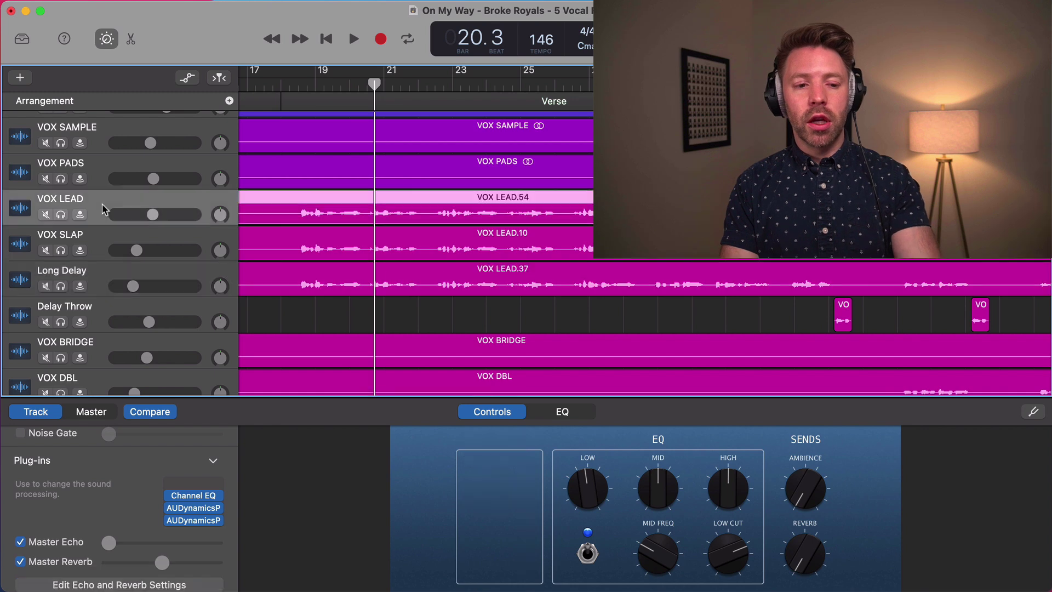
{"action": "key", "text": "a"}
{"action": "left_click", "coordinate": [115, 243]}
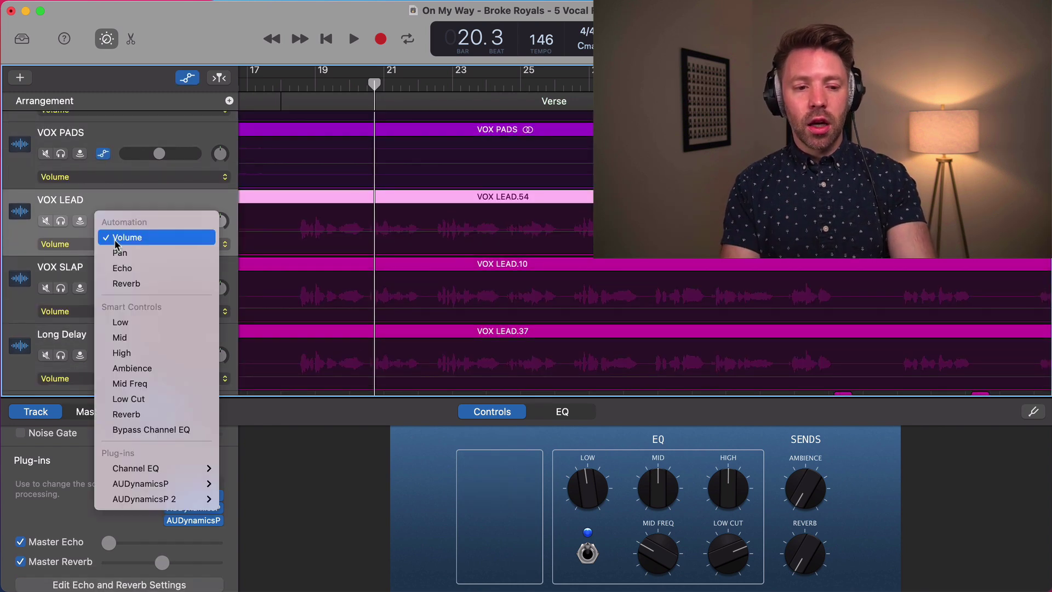
{"action": "left_click", "coordinate": [129, 283]}
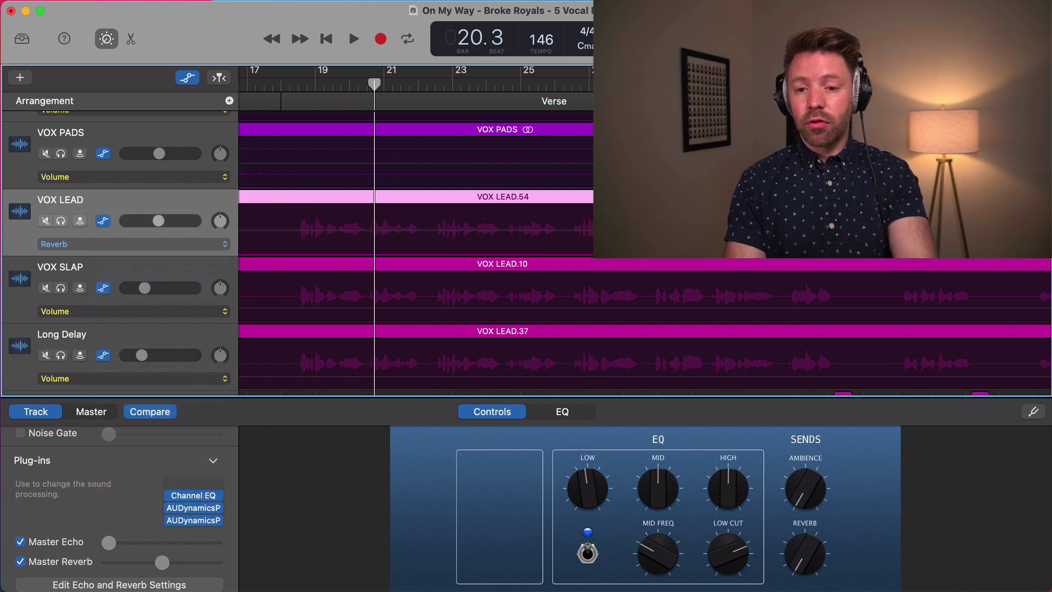
Add pairs of Reverb automation points on VOX LEAD around the verse's start and end, and lower the segment between them
{"action": "left_click", "coordinate": [855, 229]}
{"action": "left_click", "coordinate": [846, 230]}
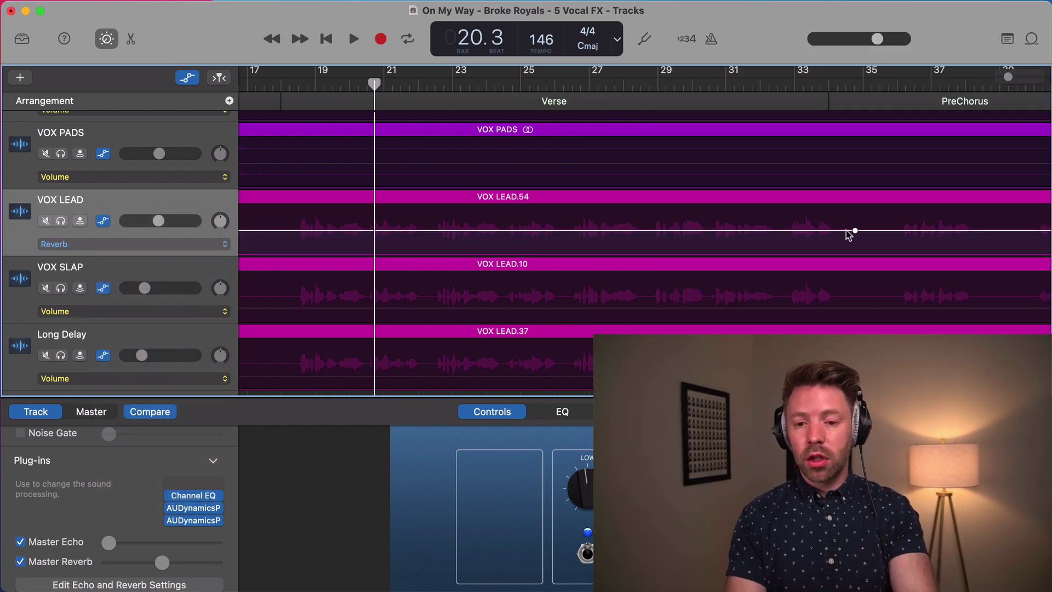
{"action": "left_click", "coordinate": [272, 230]}
{"action": "left_click", "coordinate": [289, 231]}
{"action": "mouse_move", "coordinate": [345, 235]}
{"action": "left_mouse_down"}
{"action": "mouse_move", "coordinate": [352, 256]}
{"action": "mouse_move", "coordinate": [352, 237]}
{"action": "left_mouse_up"}
Play the verse with VOX LEAD's lowered Reverb automation and hide the automation lanes
{"action": "key", "text": "space"}
{"action": "key", "text": "space"}
{"action": "left_click", "coordinate": [352, 238]}
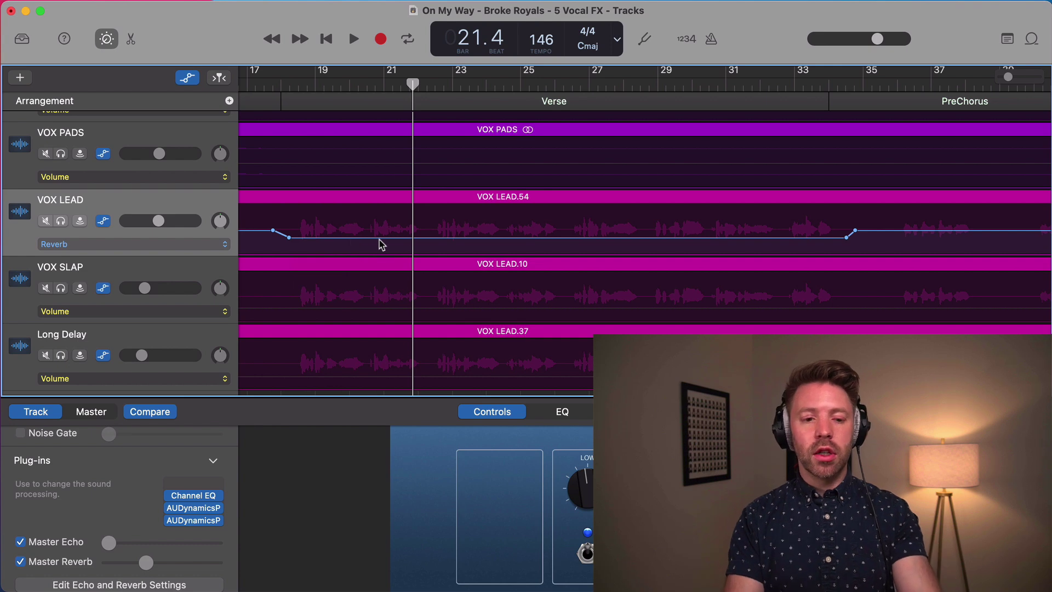
{"action": "key", "text": "a"}
Play the drum tracks in the bridge from bar 75
{"action": "scroll", "coordinate": [379, 239], "scroll_direction": "down", "scroll_amount": 5}
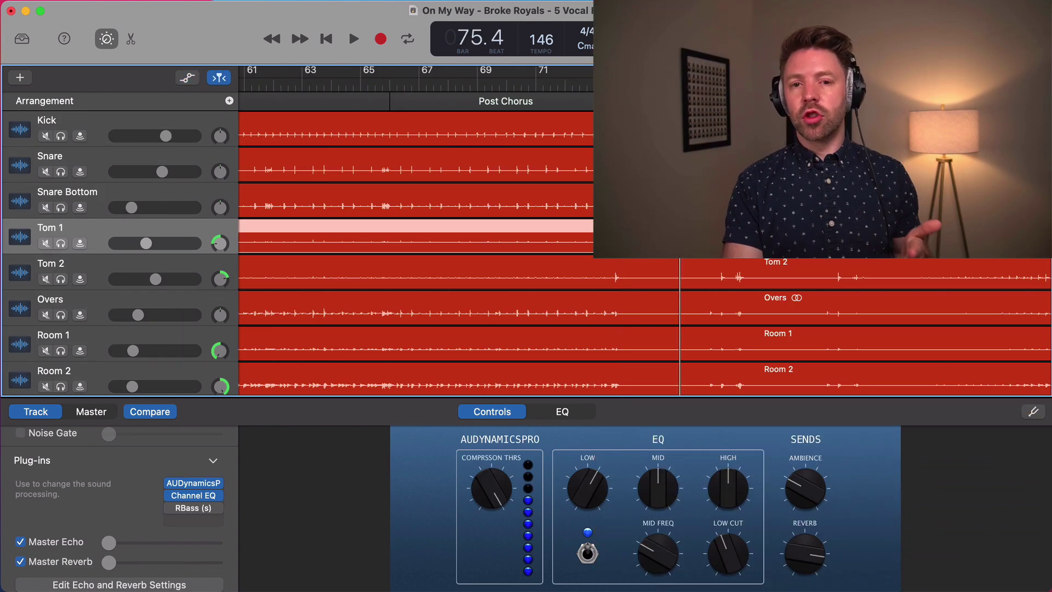
{"action": "key", "text": "space"}
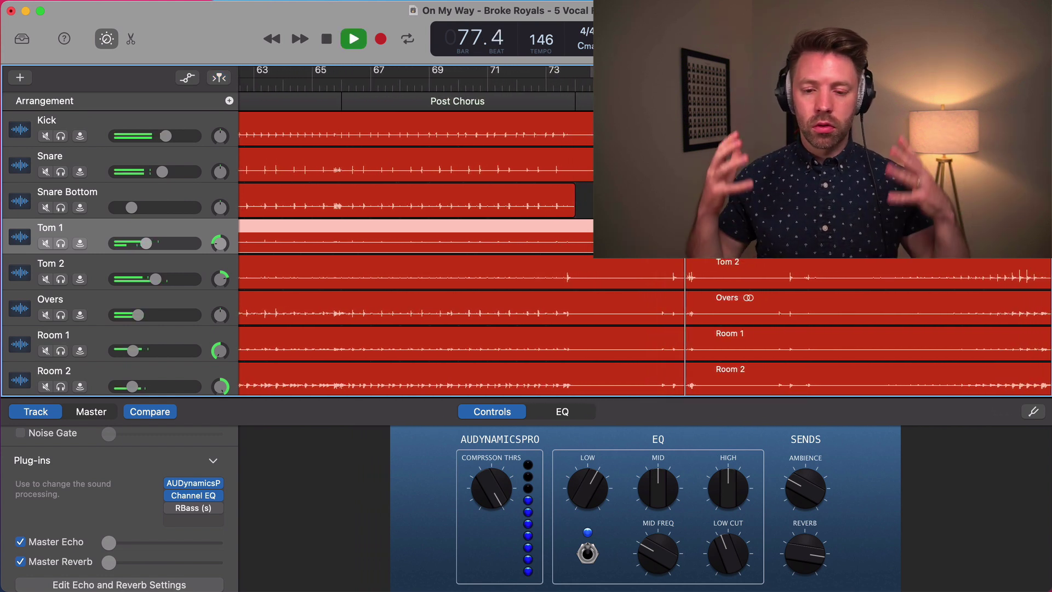
{"action": "key", "text": "space"}
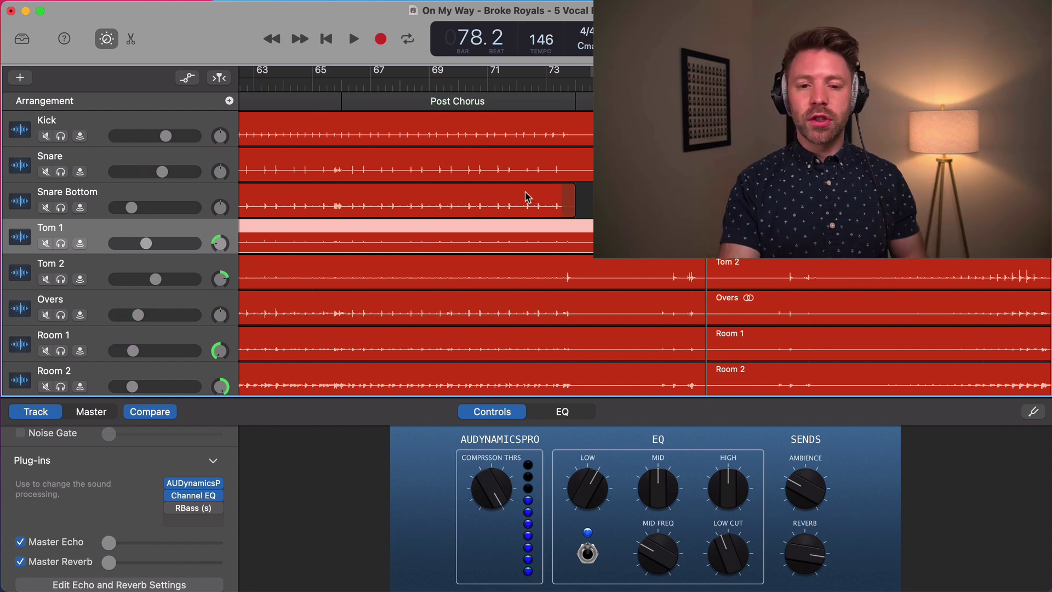
Show the toms' Reverb automation and play from bar 73 into the bridge to watch Tom 1's reverb send change
{"action": "key", "text": "a"}
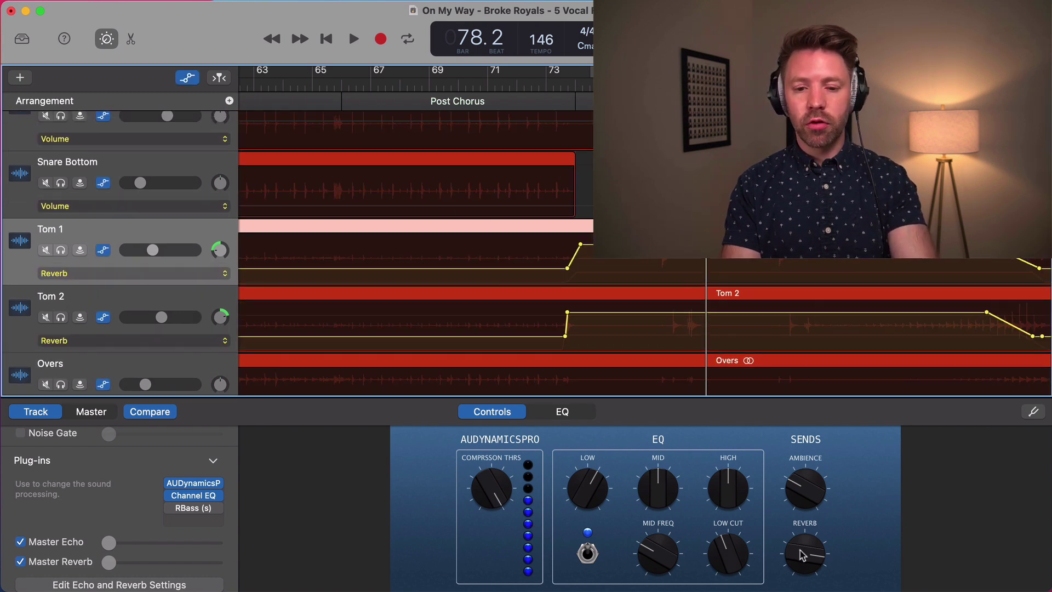
{"action": "left_click", "coordinate": [546, 84]}
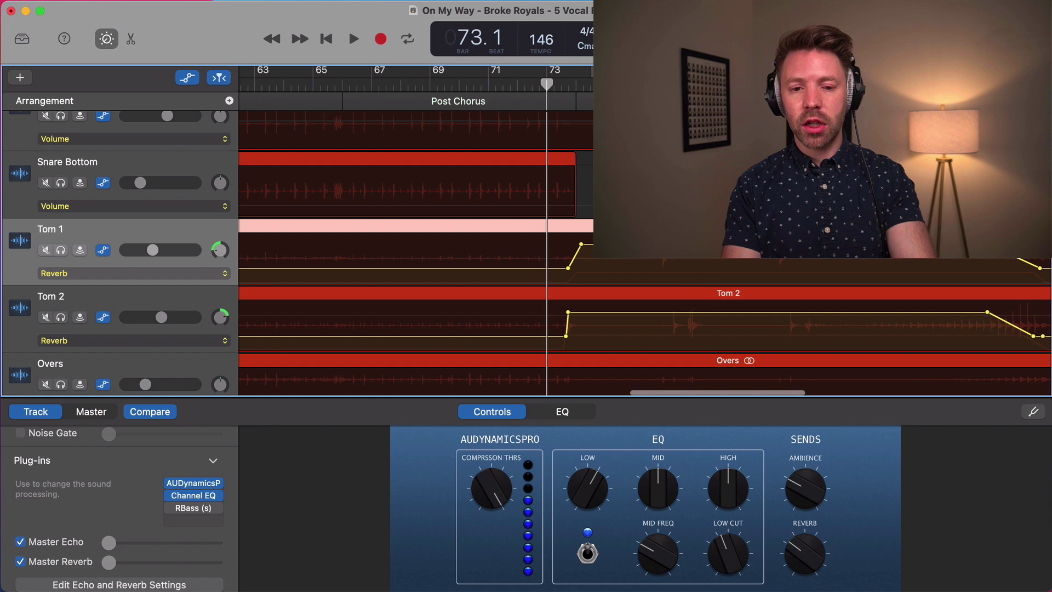
{"action": "key", "text": "space"}
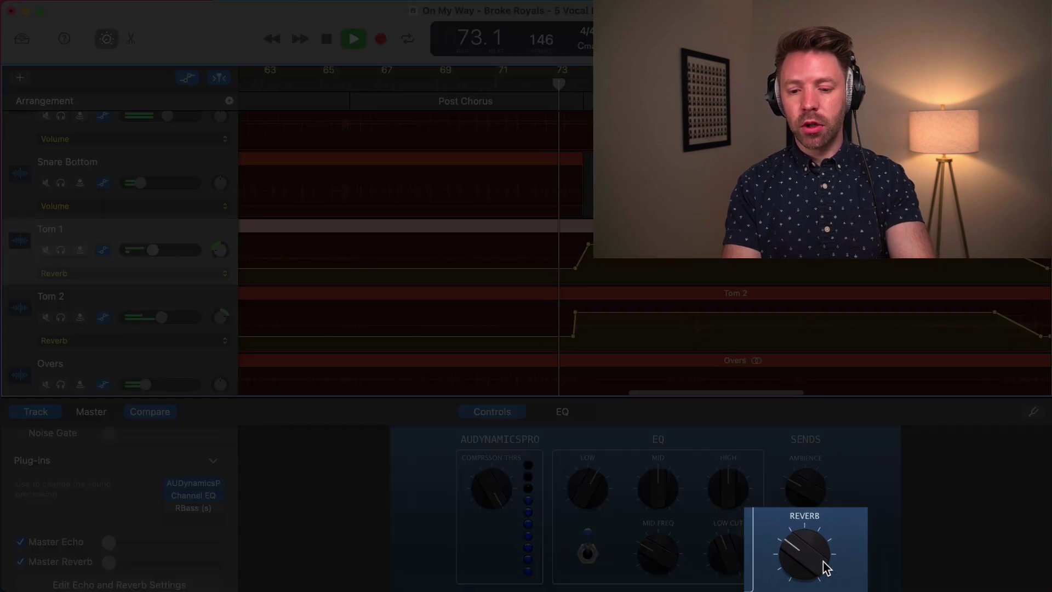
{"action": "key", "text": "space"}
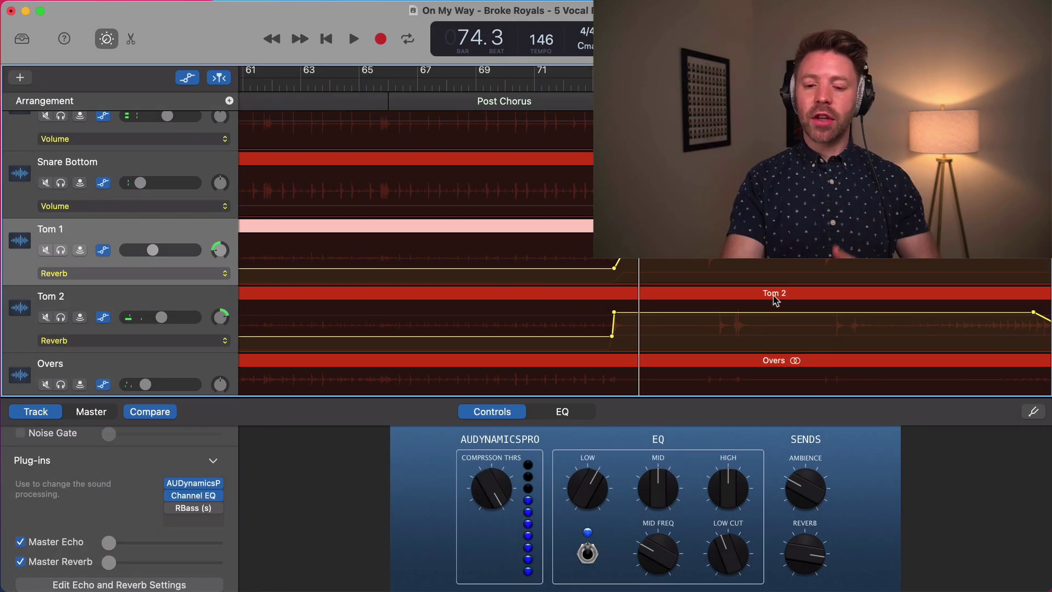
Open the master Reverb effect settings from Tom 1's Reverb send and hide the automation lanes
{"action": "right_click", "coordinate": [810, 565]}
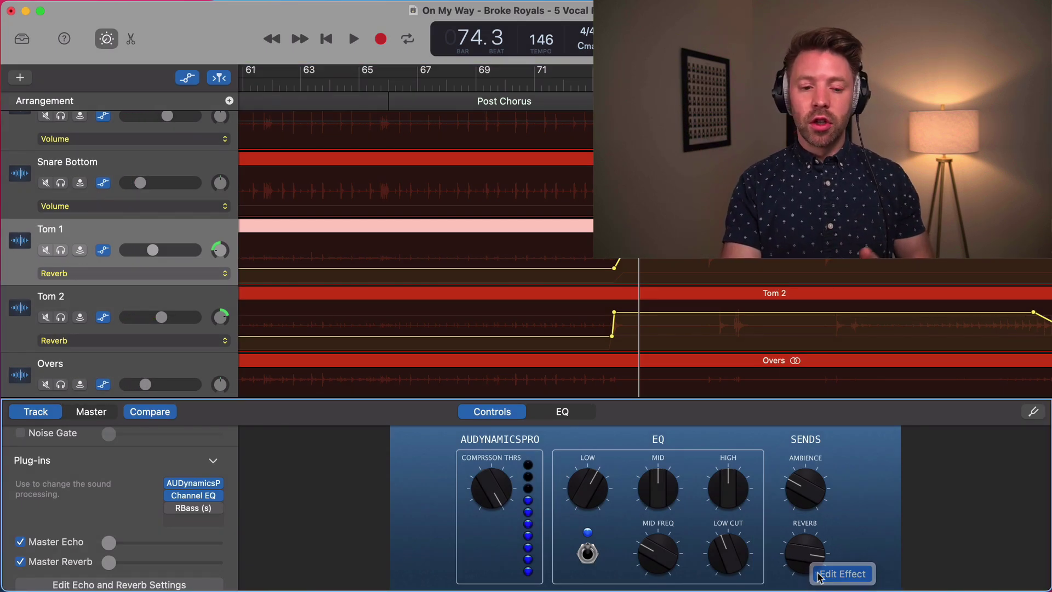
{"action": "left_click", "coordinate": [819, 575]}
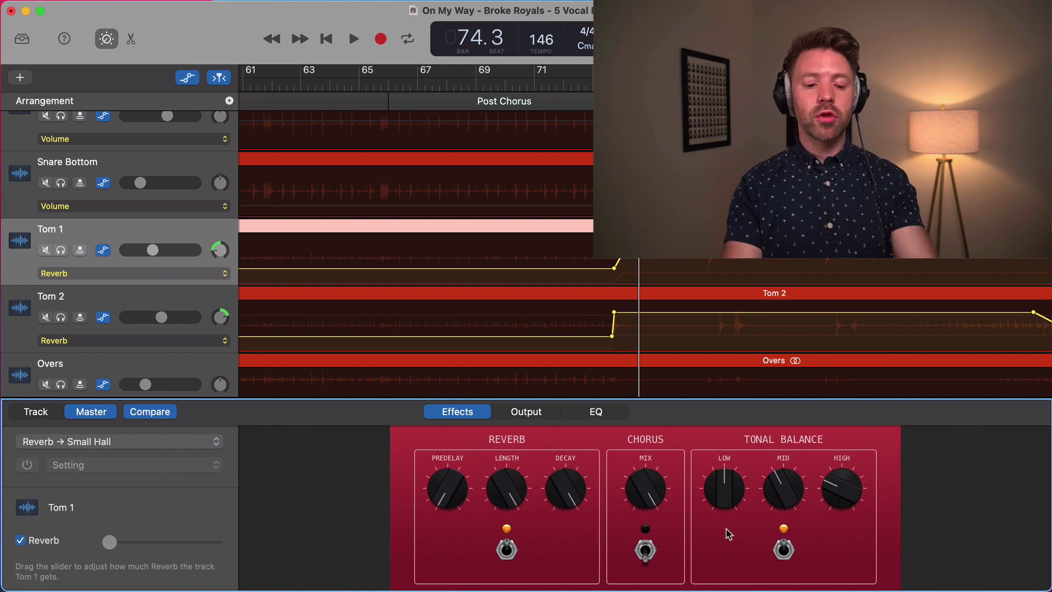
{"action": "key", "text": "a"}
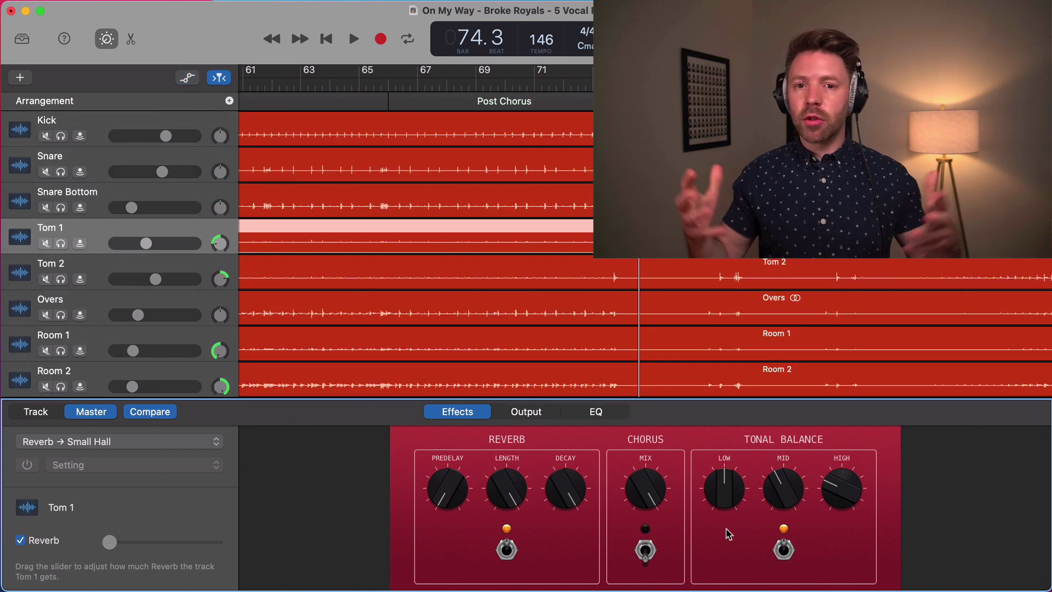